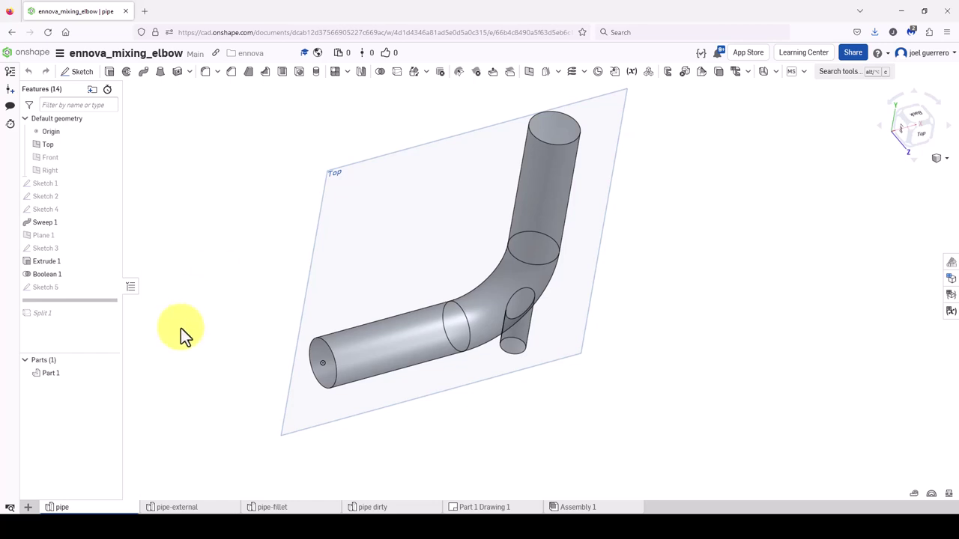
Leave the Onshape model and review the files available in the geometries folder.
{"action": "left_click", "coordinate": [907, 11]}
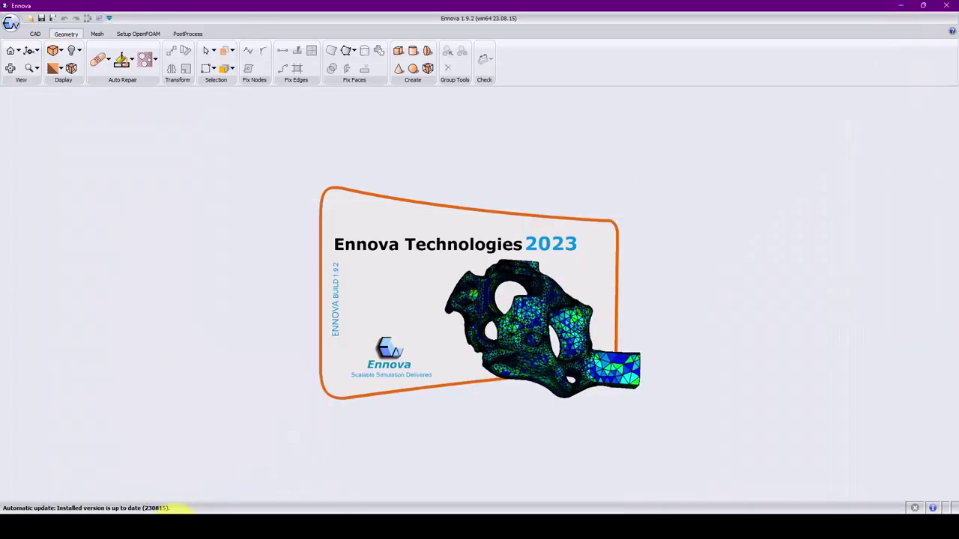
{"action": "mouse_move", "coordinate": [167, 510]}
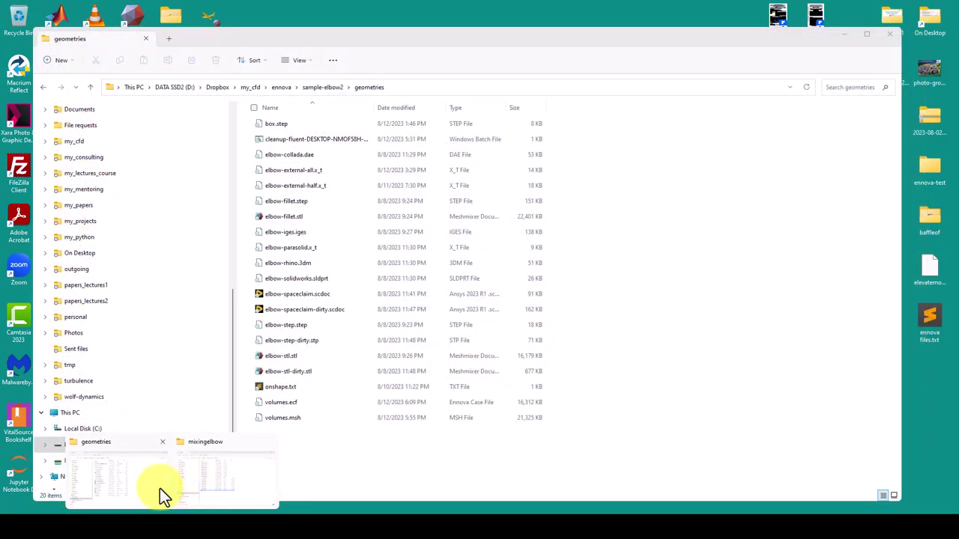
{"action": "left_click", "coordinate": [160, 489]}
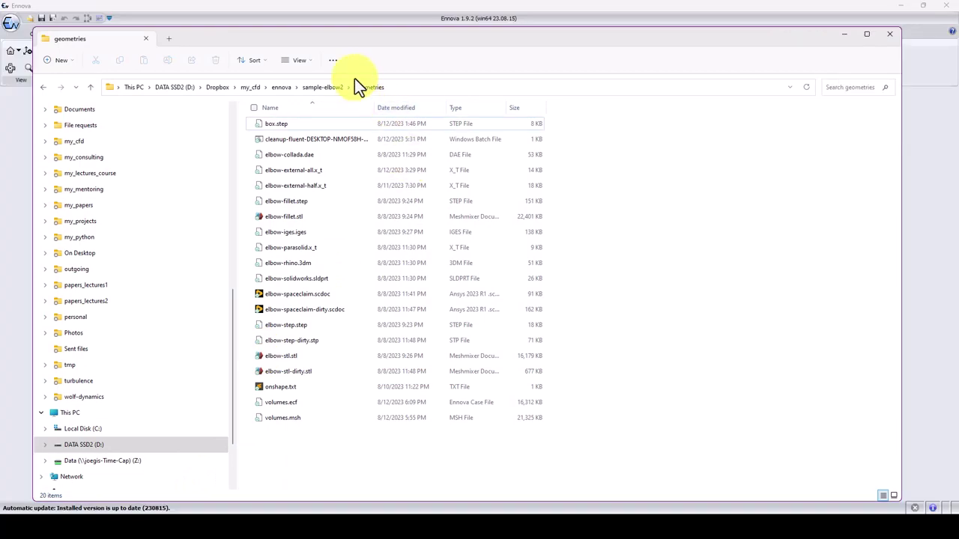
{"action": "left_click", "coordinate": [843, 34]}
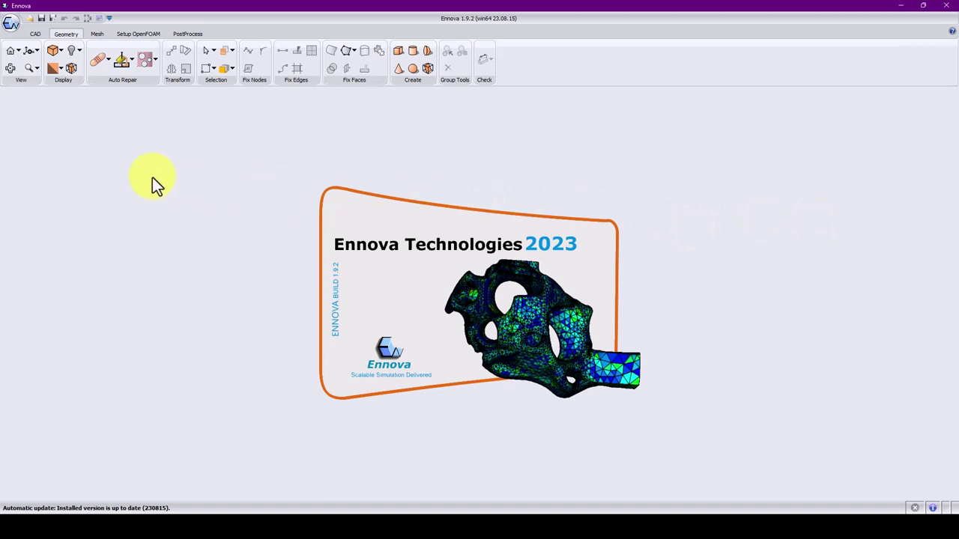
Copy the full path of the sample-elbow2 geometries folder from the file manager.
{"action": "left_click", "coordinate": [24, 22]}
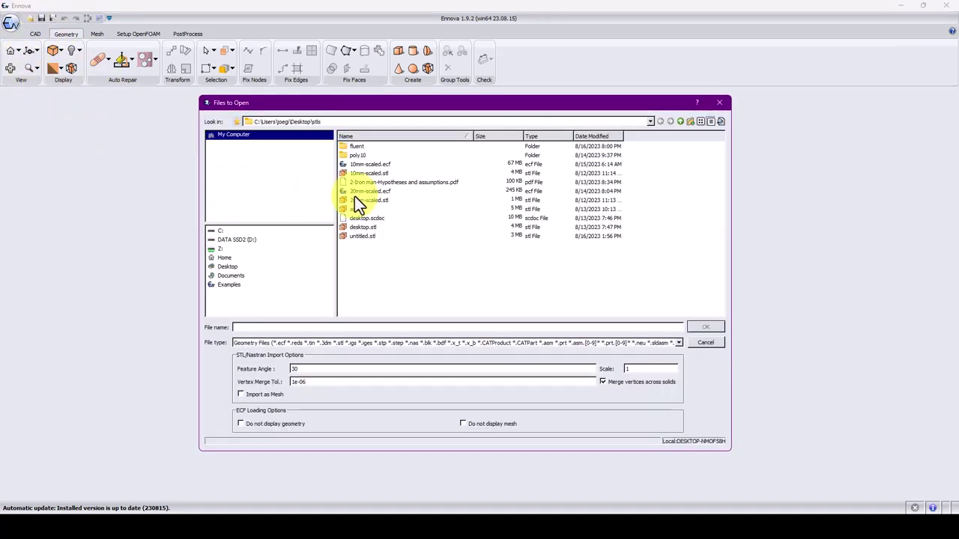
{"action": "left_click", "coordinate": [706, 343]}
{"action": "mouse_move", "coordinate": [179, 508]}
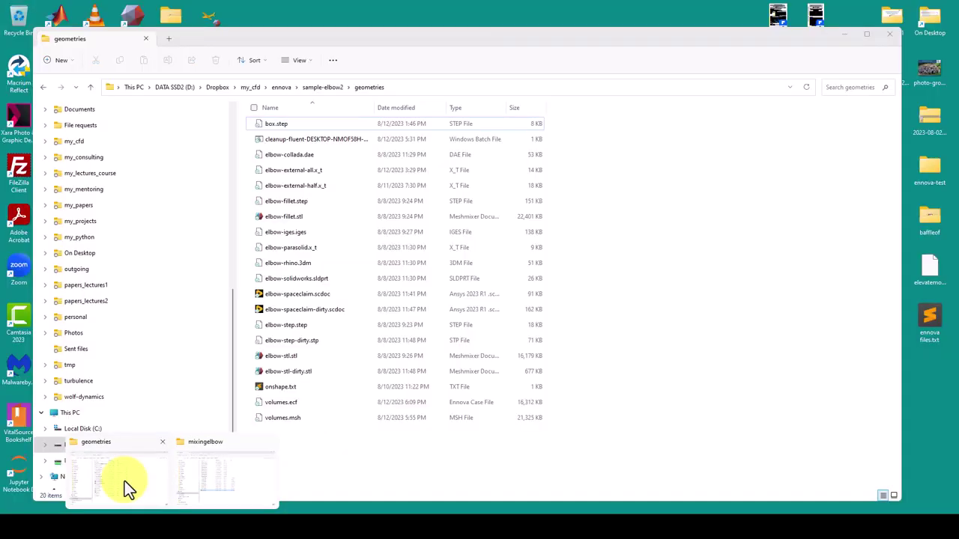
{"action": "left_click", "coordinate": [125, 482]}
{"action": "left_click", "coordinate": [452, 90]}
{"action": "key", "text": "ctrl+c"}
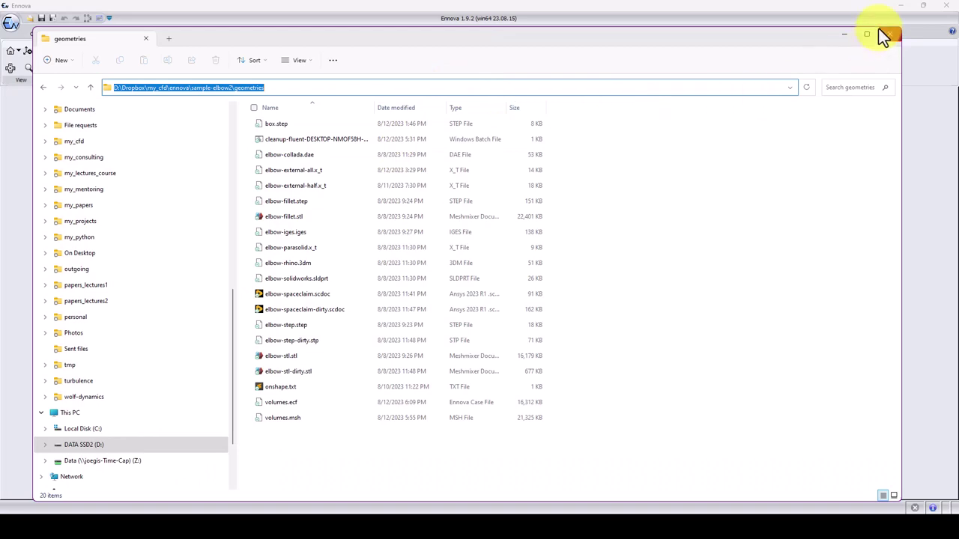
{"action": "left_click", "coordinate": [844, 34]}
Switch to Ennova and point its file-opening dialog to D:\Dropbox\my_cfd\ennova\sample-elbow2\geometries.
{"action": "left_click", "coordinate": [31, 18]}
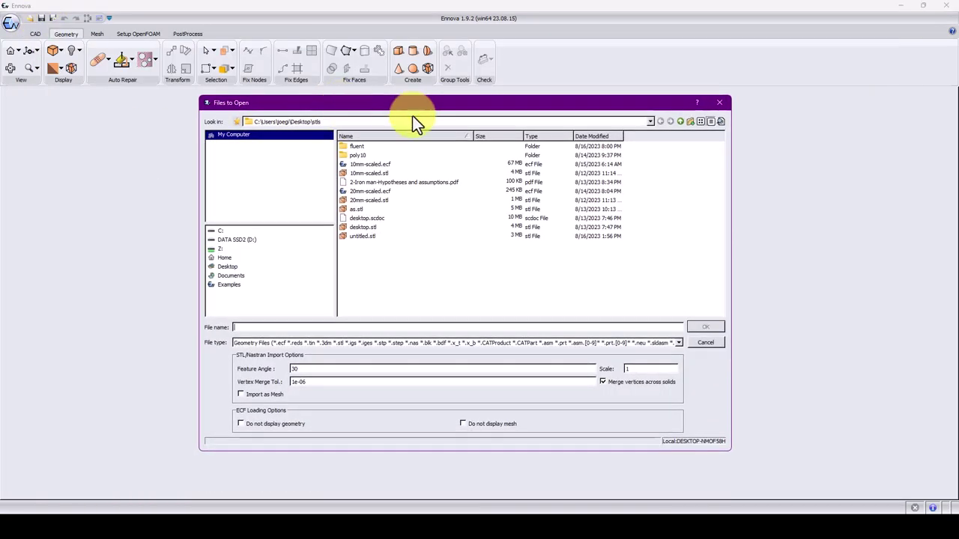
{"action": "left_click", "coordinate": [445, 123]}
{"action": "key", "text": "ctrl+a"}
{"action": "key", "text": "ctrl+v"}
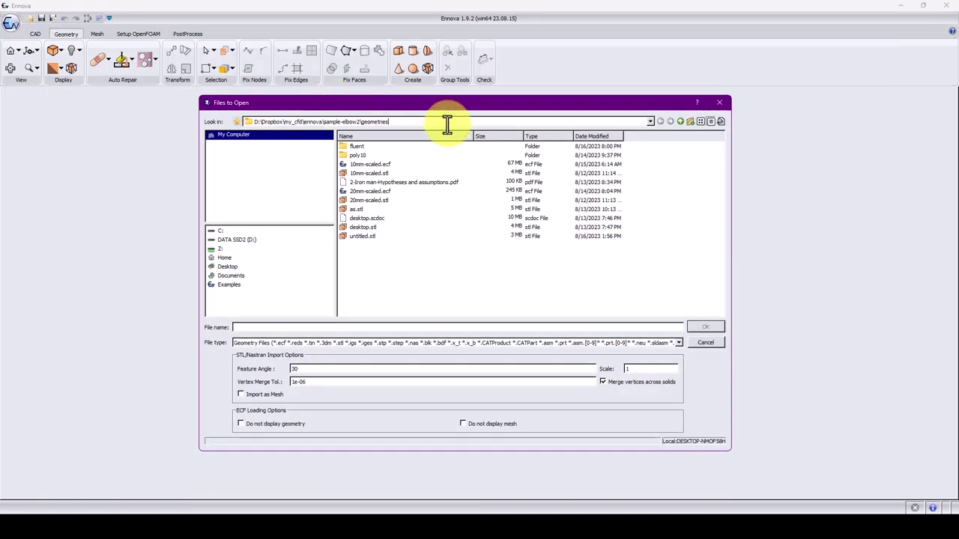
{"action": "key", "text": "Return"}
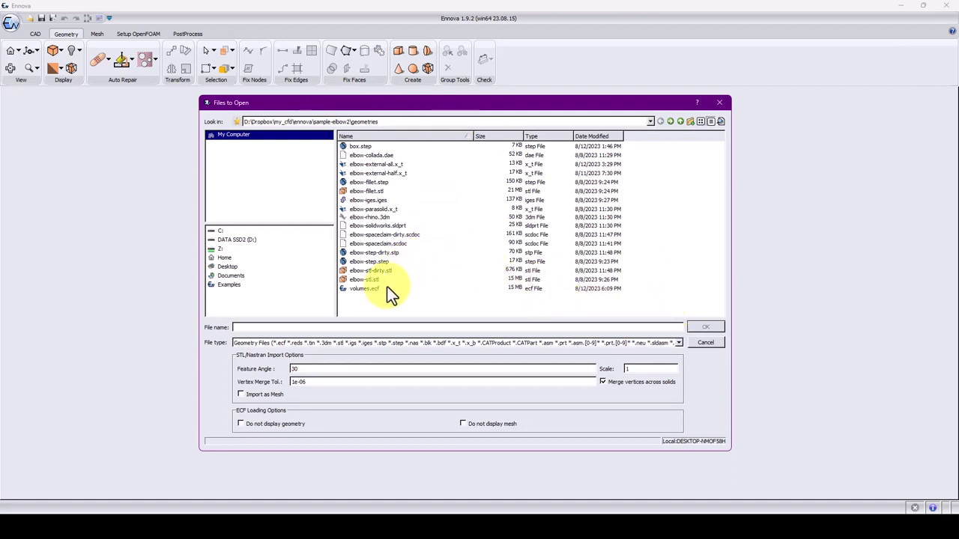
Open the geometry file elbow-step.step and expand its geometry group in the group list.
{"action": "left_click", "coordinate": [386, 262]}
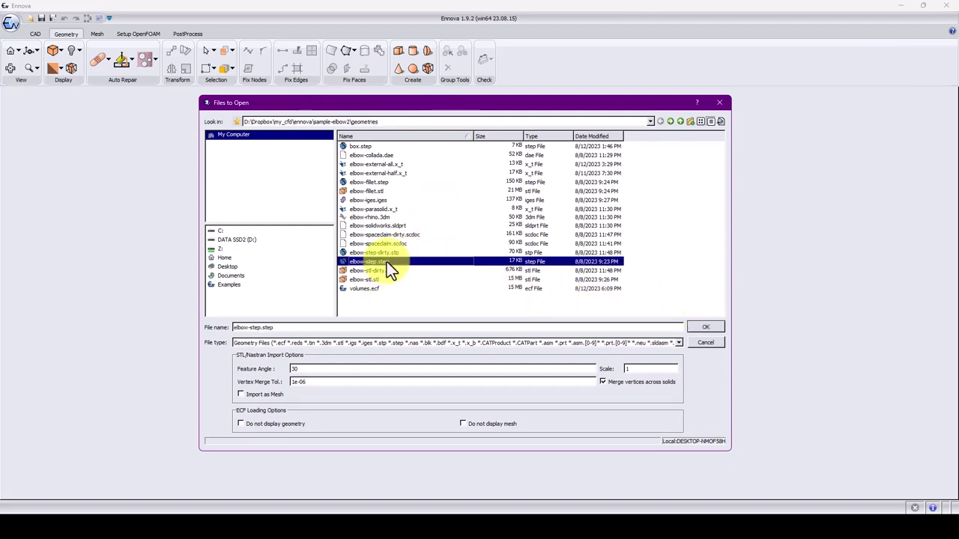
{"action": "left_click", "coordinate": [705, 328]}
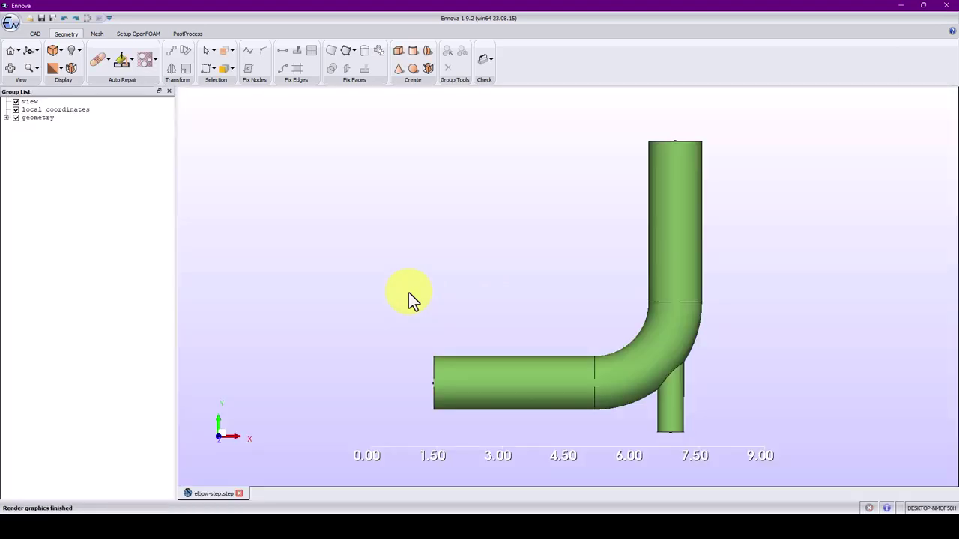
{"action": "left_click", "coordinate": [6, 117]}
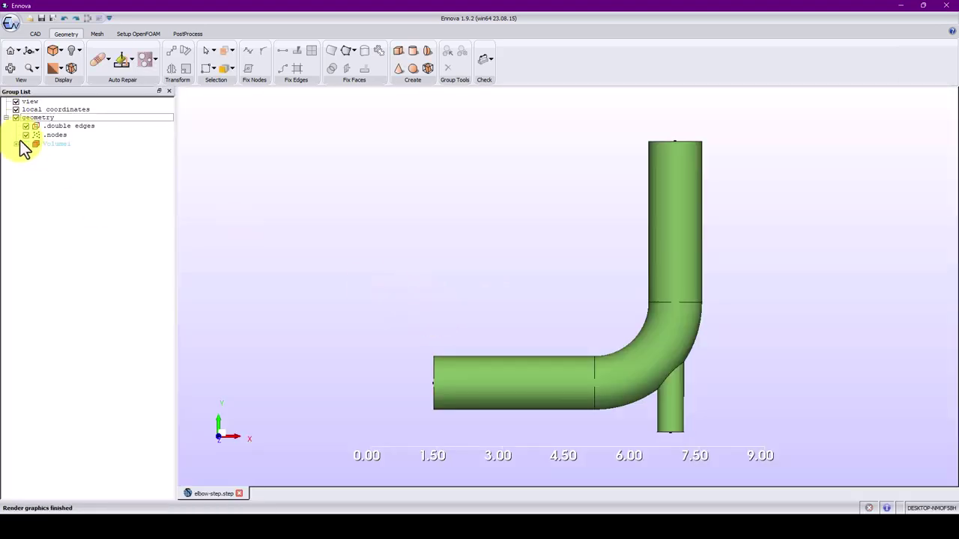
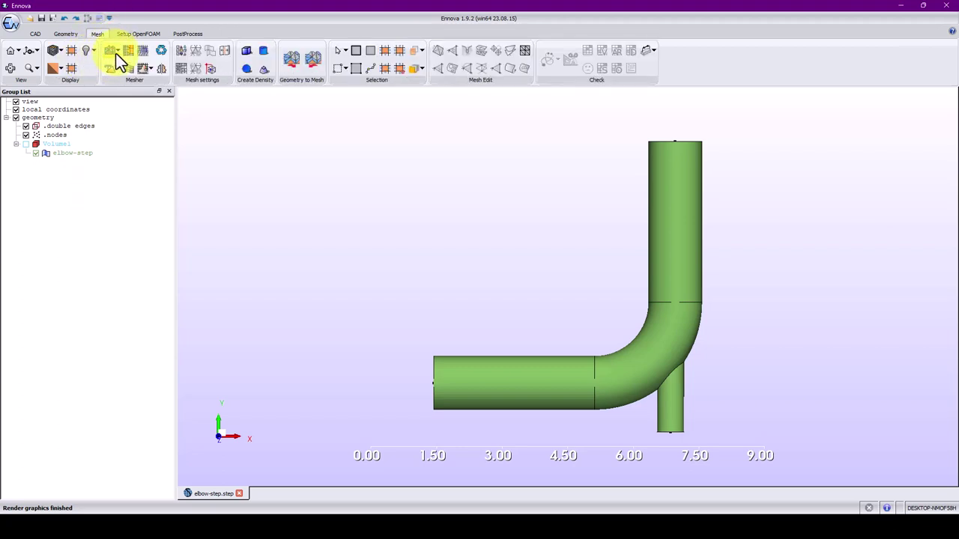
Display the global meshing settings, the local mesh settings and the table of local mesh parameters.
{"action": "left_click", "coordinate": [183, 53]}
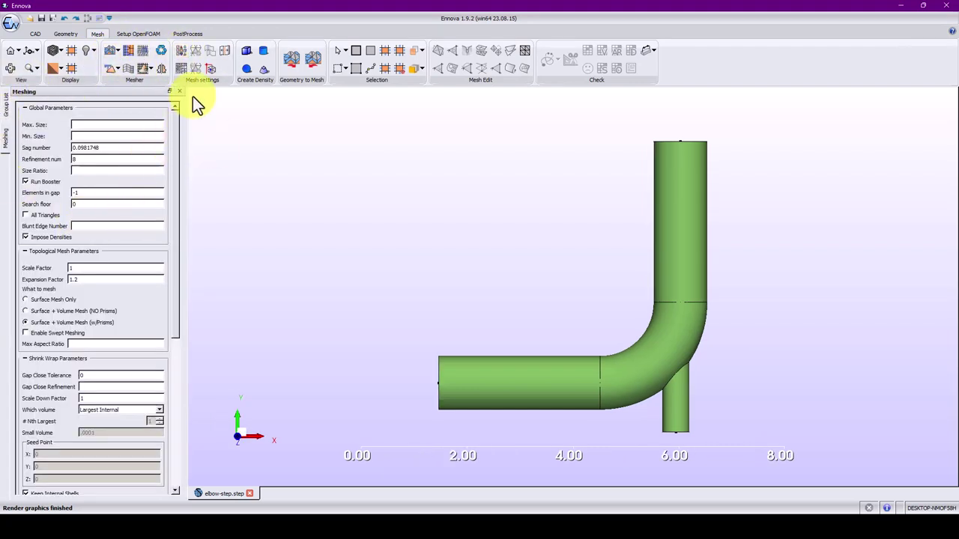
{"action": "left_click", "coordinate": [180, 69]}
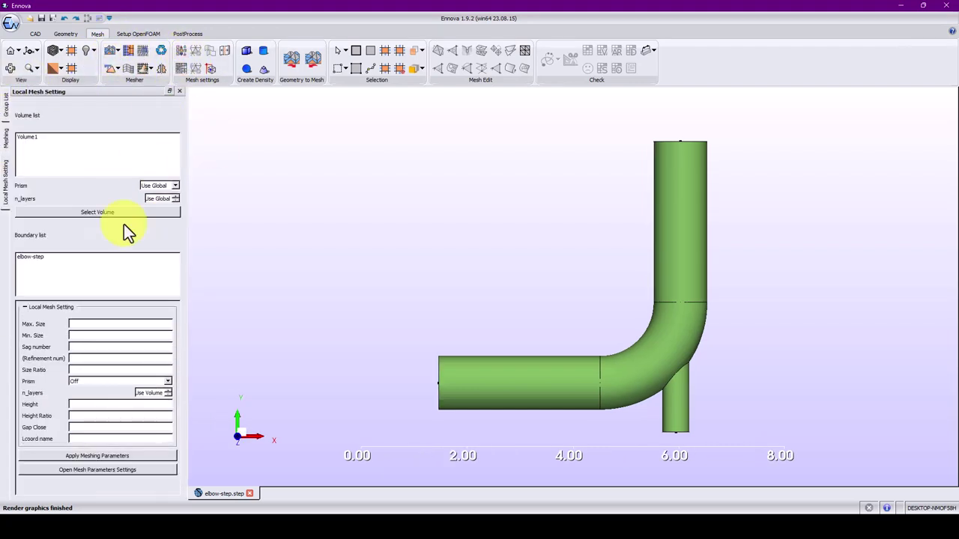
{"action": "left_click", "coordinate": [96, 470]}
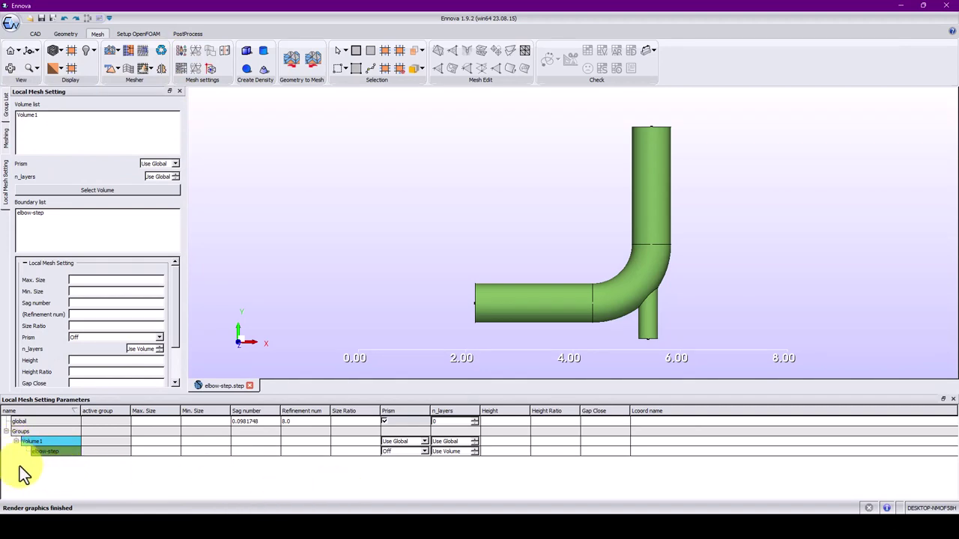
Set the global mesh maximum size to 0.1 and the minimum size to 0.01.
{"action": "left_click", "coordinate": [6, 138]}
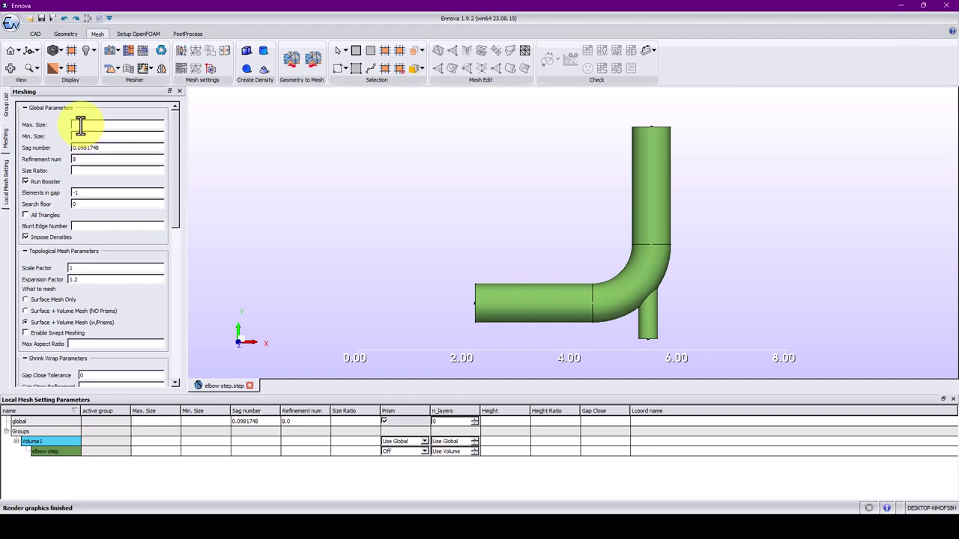
{"action": "type", "text": "0.1"}
{"action": "left_click", "coordinate": [106, 138]}
{"action": "type", "text": "0.01"}
{"action": "key", "text": "Return"}
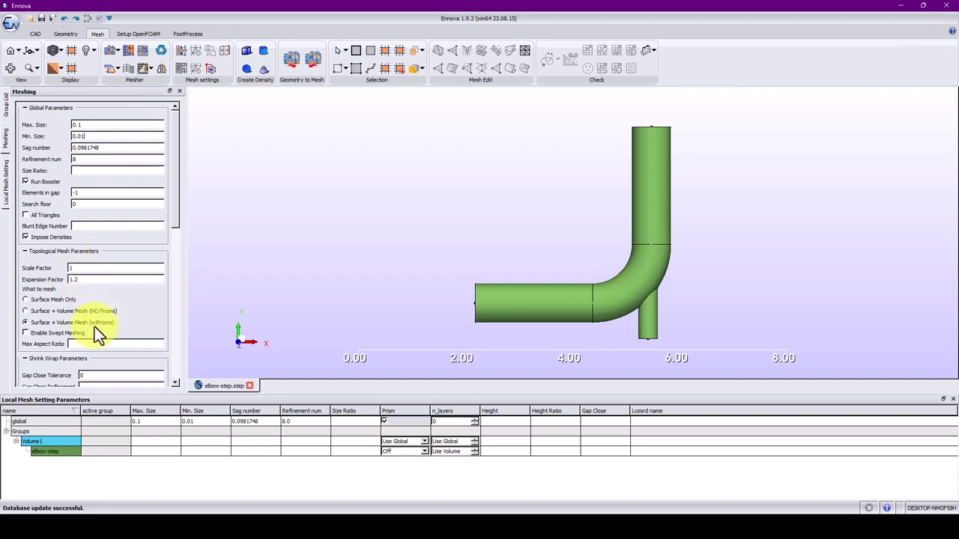
Generate a polyhedral mesh with the Surface + Volume Mesh (NO Prisms) option and check the meshing messages.
{"action": "left_click", "coordinate": [54, 299]}
{"action": "left_click", "coordinate": [66, 312]}
{"action": "left_click", "coordinate": [119, 51]}
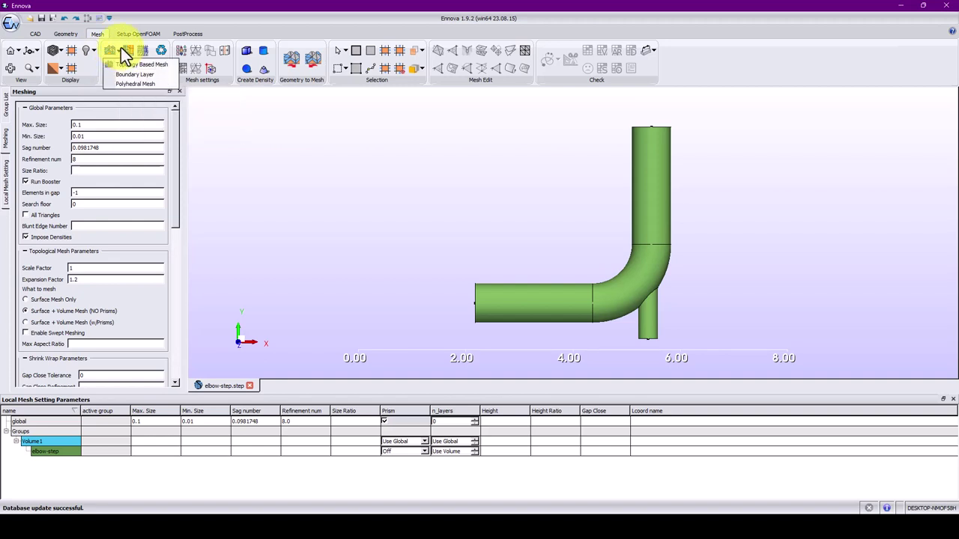
{"action": "left_click", "coordinate": [120, 84]}
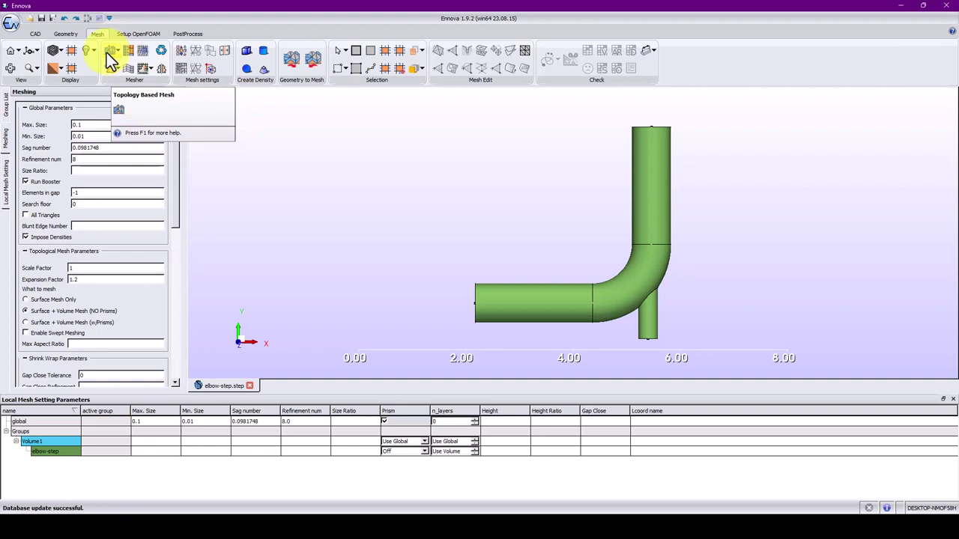
{"action": "left_click", "coordinate": [109, 52]}
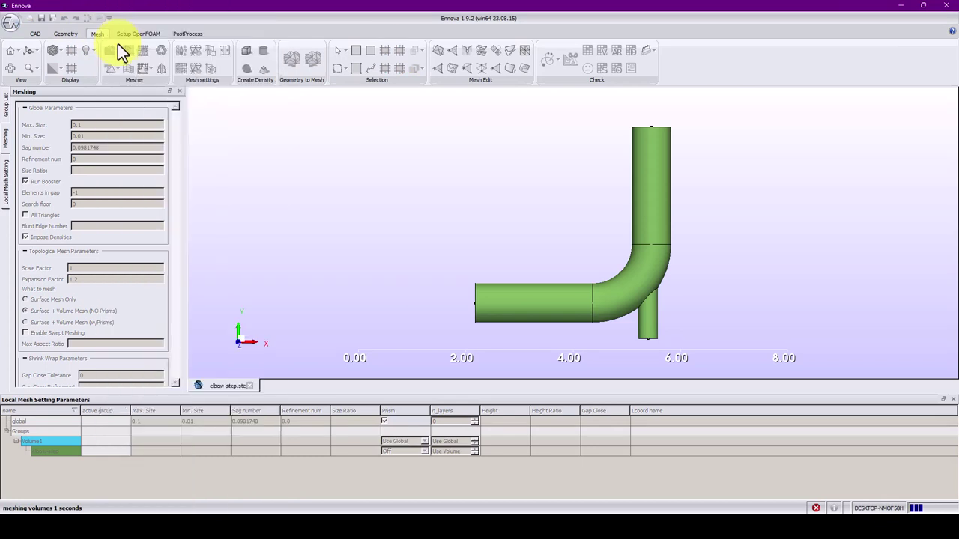
{"action": "left_click", "coordinate": [18, 494]}
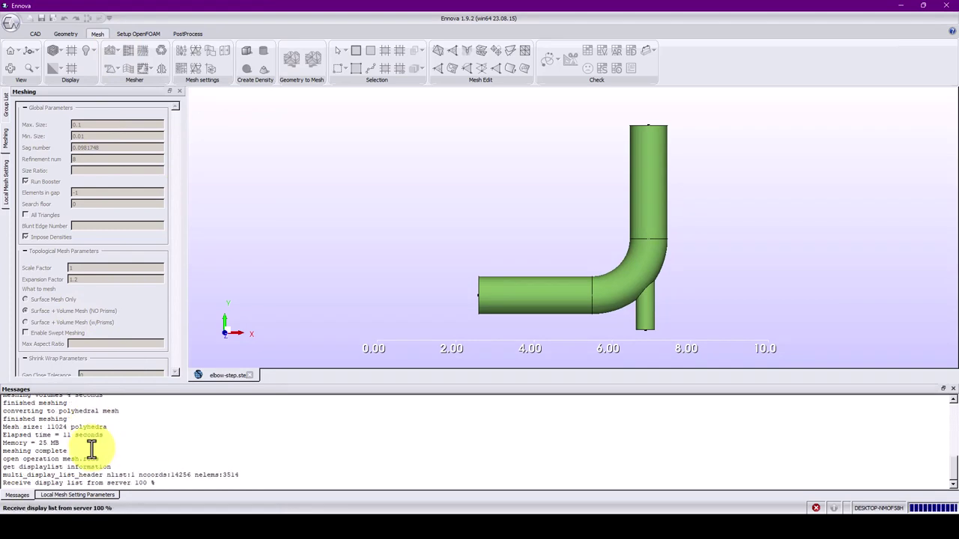
Show the group list and inspect the polyhedral mesh on the elbow up close.
{"action": "left_click", "coordinate": [6, 107]}
{"action": "scroll", "coordinate": [503, 274], "scroll_direction": "up", "scroll_amount": 6}
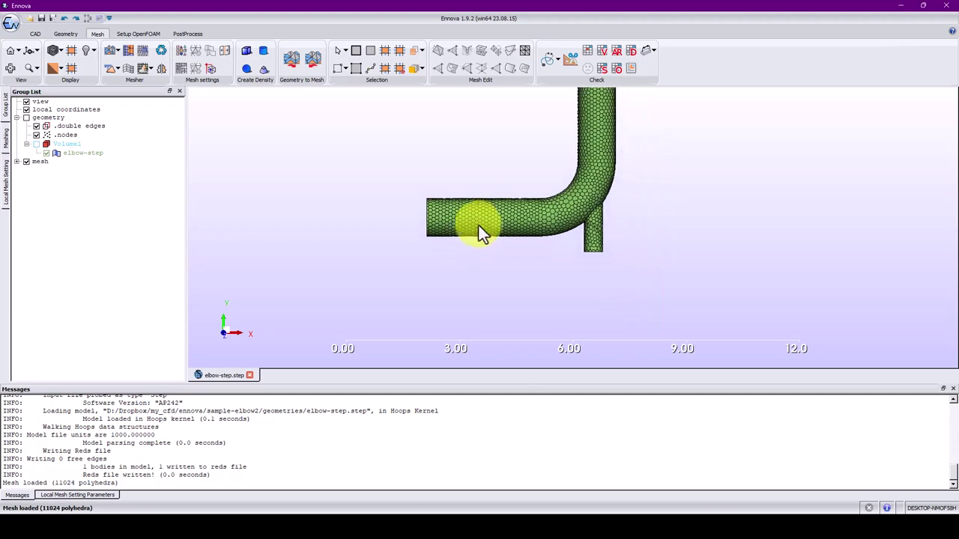
{"action": "left_click_drag", "start_coordinate": [343, 242], "coordinate": [494, 216]}
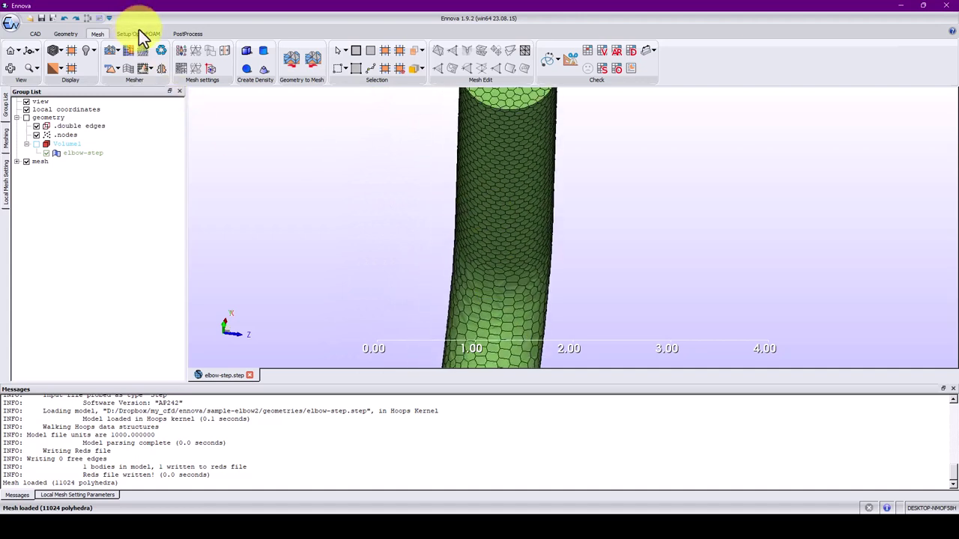
Review the formats offered for exporting the mesh, without exporting.
{"action": "left_click", "coordinate": [12, 23]}
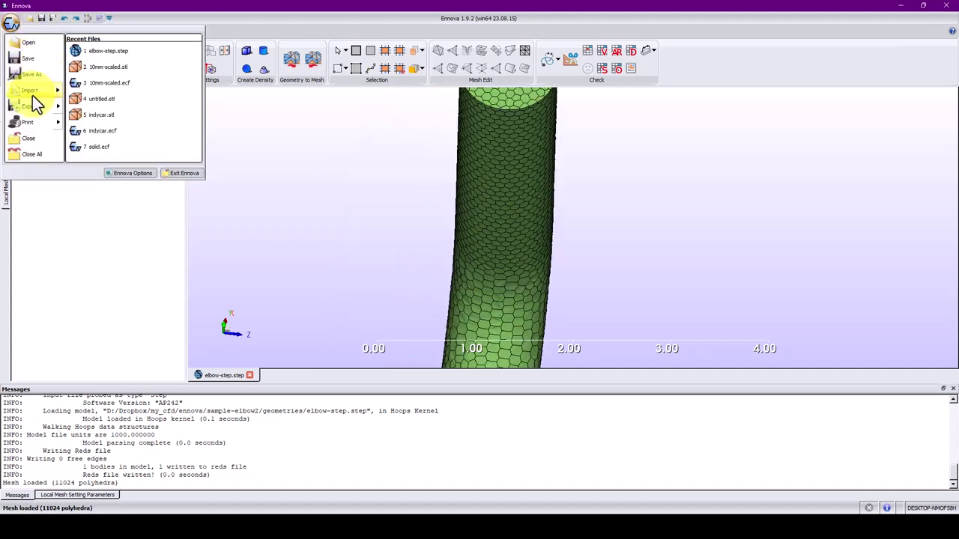
{"action": "mouse_move", "coordinate": [32, 106]}
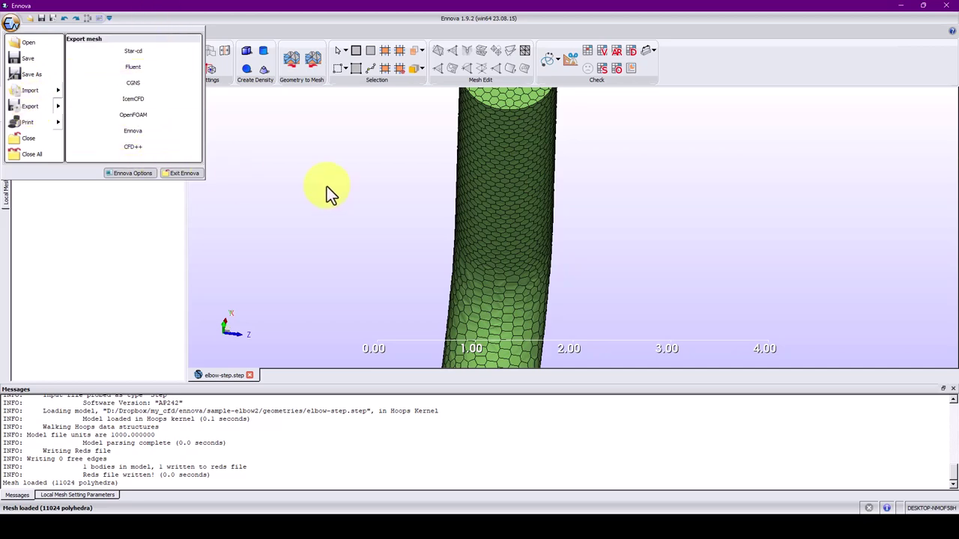
{"action": "left_click", "coordinate": [371, 211]}
Hide the mesh and display the elbow's CAD geometry instead.
{"action": "scroll", "coordinate": [403, 221], "scroll_direction": "up", "scroll_amount": 2}
{"action": "scroll", "coordinate": [403, 227], "scroll_direction": "down", "scroll_amount": 5}
{"action": "left_click_drag", "start_coordinate": [404, 224], "coordinate": [370, 197]}
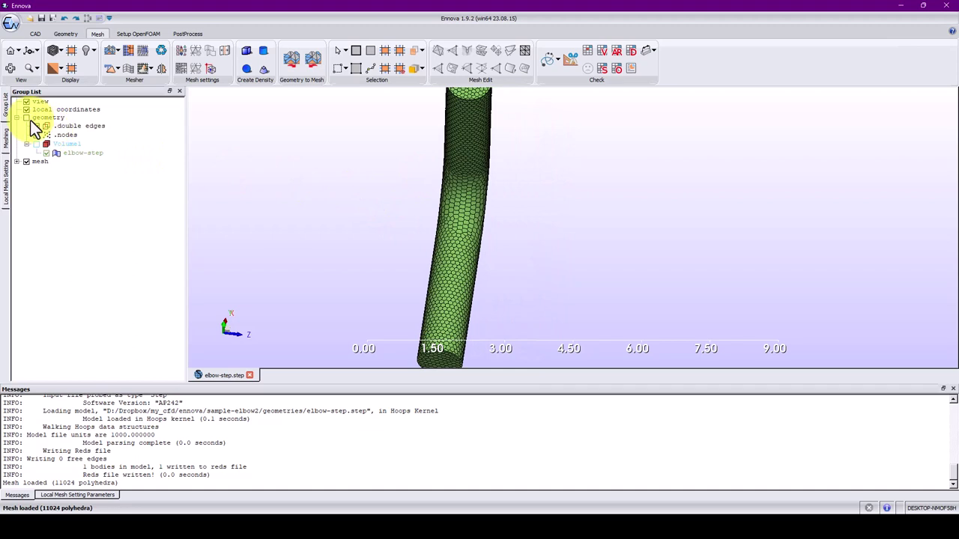
{"action": "left_click", "coordinate": [26, 161]}
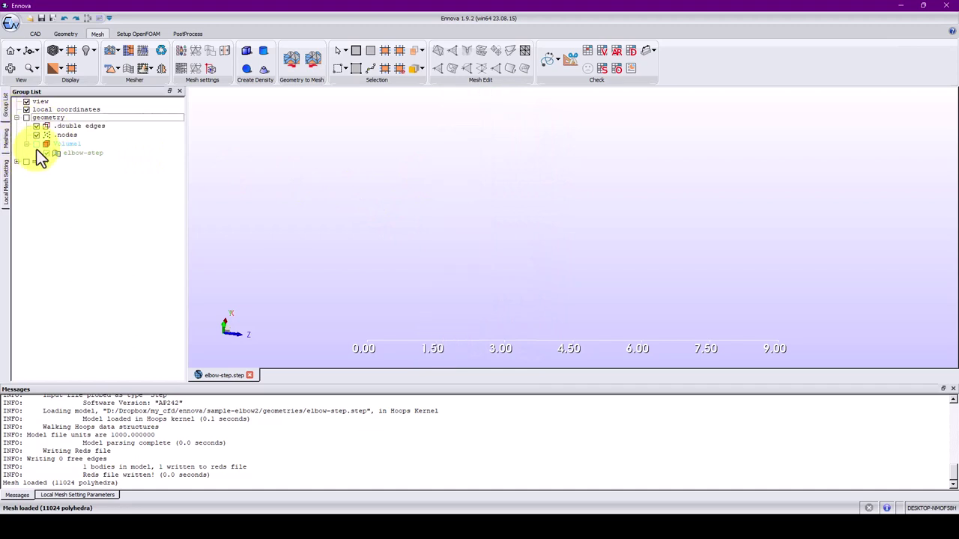
{"action": "left_click", "coordinate": [27, 119]}
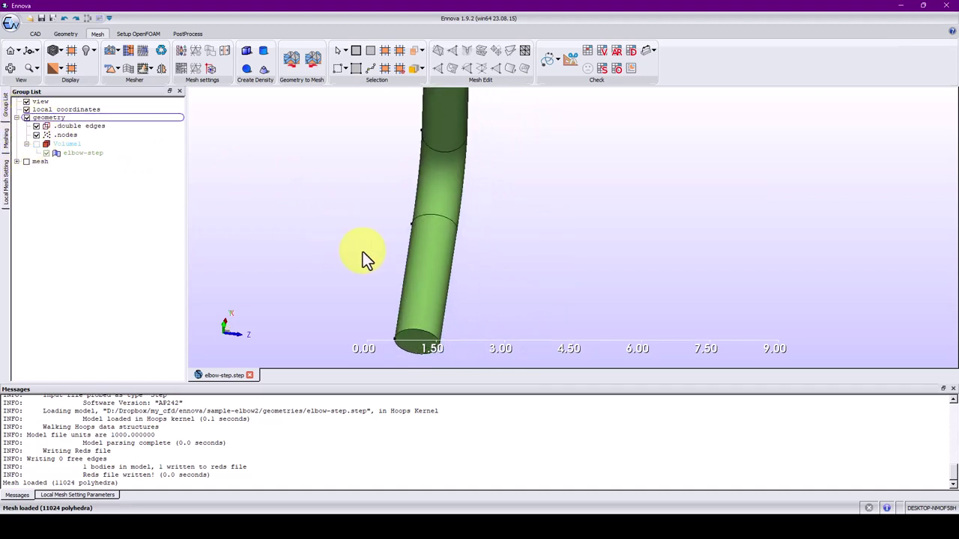
Examine the elbow geometry around the bend, the small branch pipe and the open pipe ends.
{"action": "left_click_drag", "start_coordinate": [337, 235], "coordinate": [322, 215]}
{"action": "left_click_drag", "start_coordinate": [387, 262], "coordinate": [380, 241]}
{"action": "scroll", "coordinate": [380, 238], "scroll_direction": "up", "scroll_amount": 3}
{"action": "scroll", "coordinate": [448, 233], "scroll_direction": "up", "scroll_amount": 2}
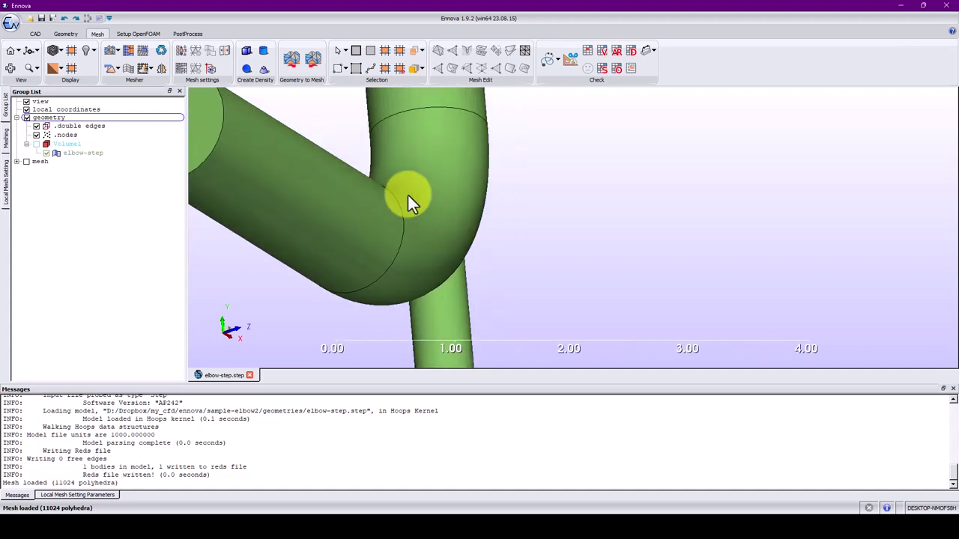
{"action": "scroll", "coordinate": [459, 221], "scroll_direction": "down", "scroll_amount": 4}
{"action": "left_click_drag", "start_coordinate": [456, 228], "coordinate": [451, 288]}
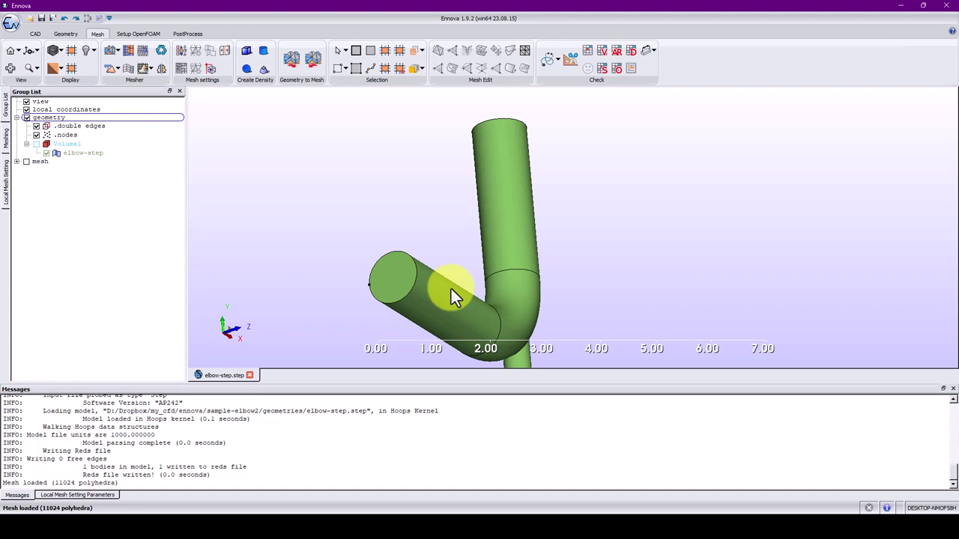
{"action": "left_click_drag", "start_coordinate": [511, 230], "coordinate": [501, 215]}
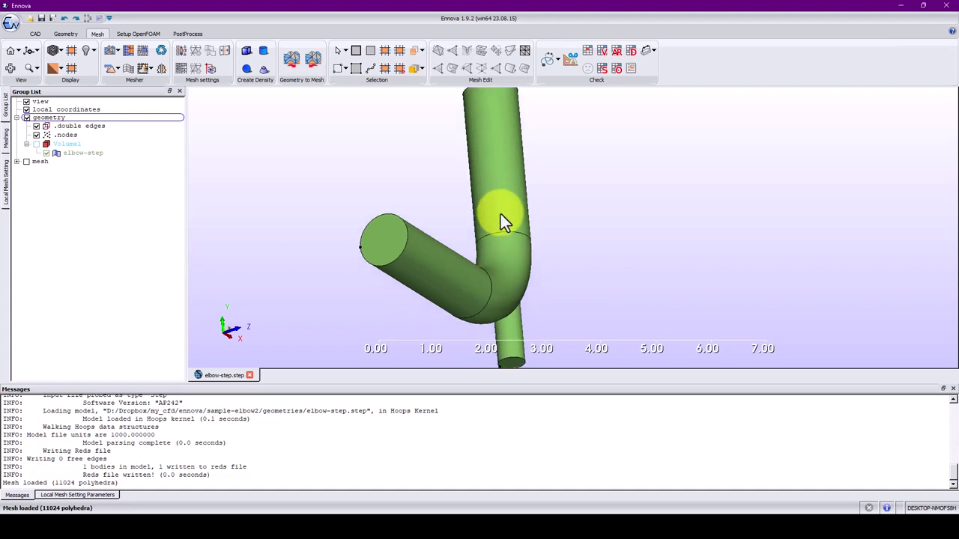
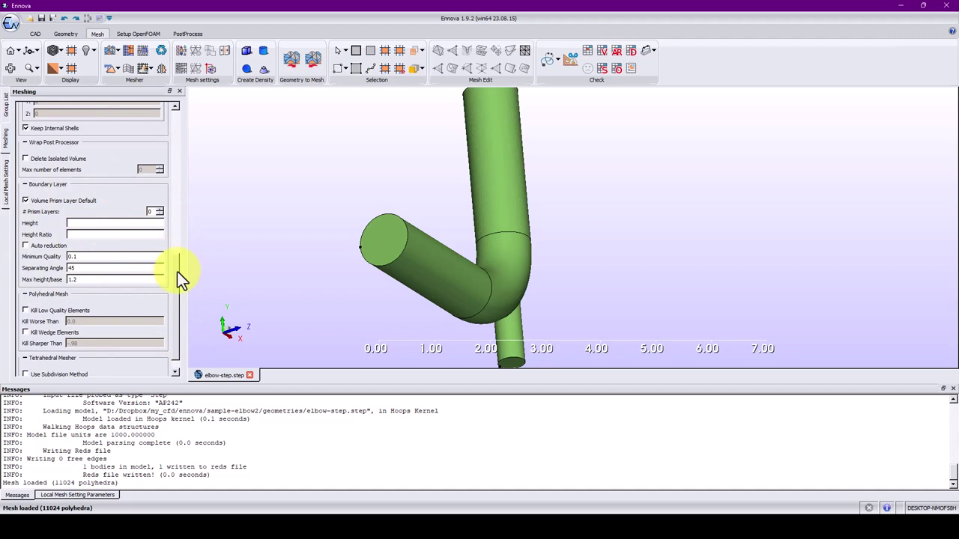
Show the local mesh setting parameters and review the boundary layer, polyhedral, tetrahedral and global meshing parameters.
{"action": "left_click", "coordinate": [105, 496]}
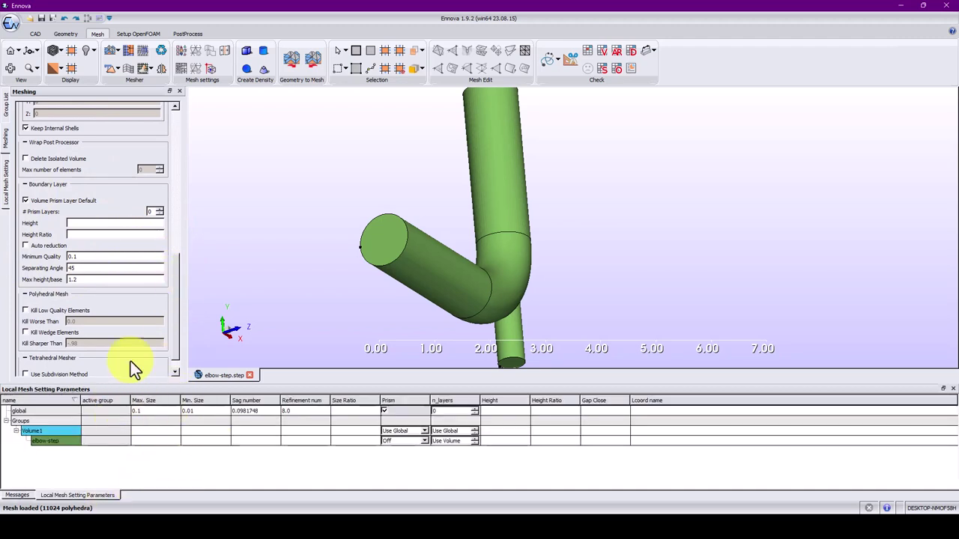
{"action": "scroll", "coordinate": [174, 293], "scroll_direction": "down", "scroll_amount": 1}
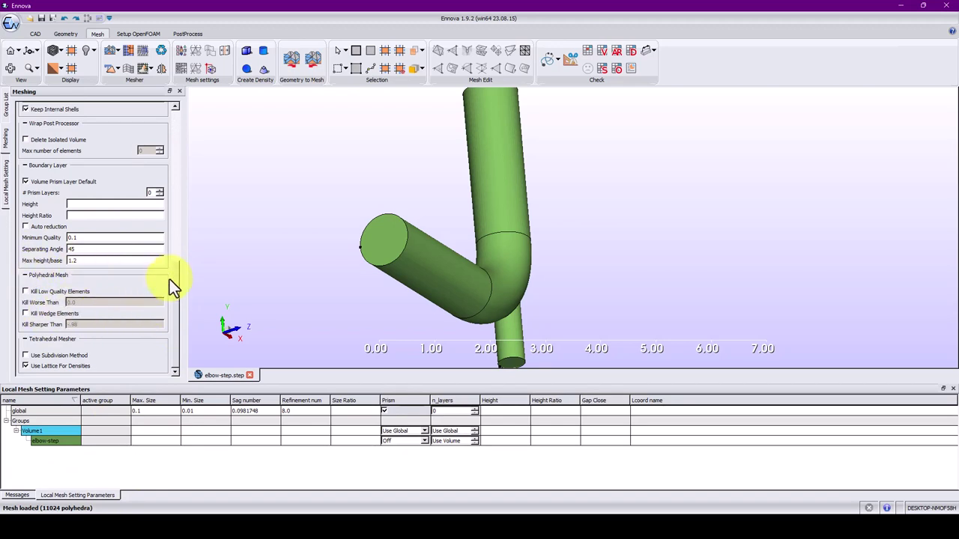
{"action": "left_click_drag", "start_coordinate": [173, 289], "coordinate": [166, 85]}
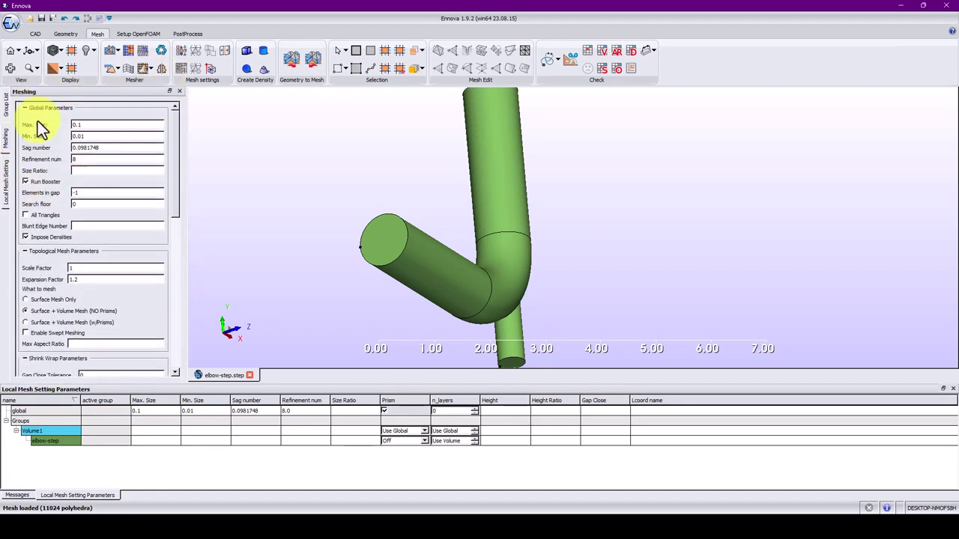
Generate a quad-dominant surface mesh on the elbow and inspect it around the bend and the small branch pipe.
{"action": "left_click", "coordinate": [143, 52]}
{"action": "left_click", "coordinate": [439, 275]}
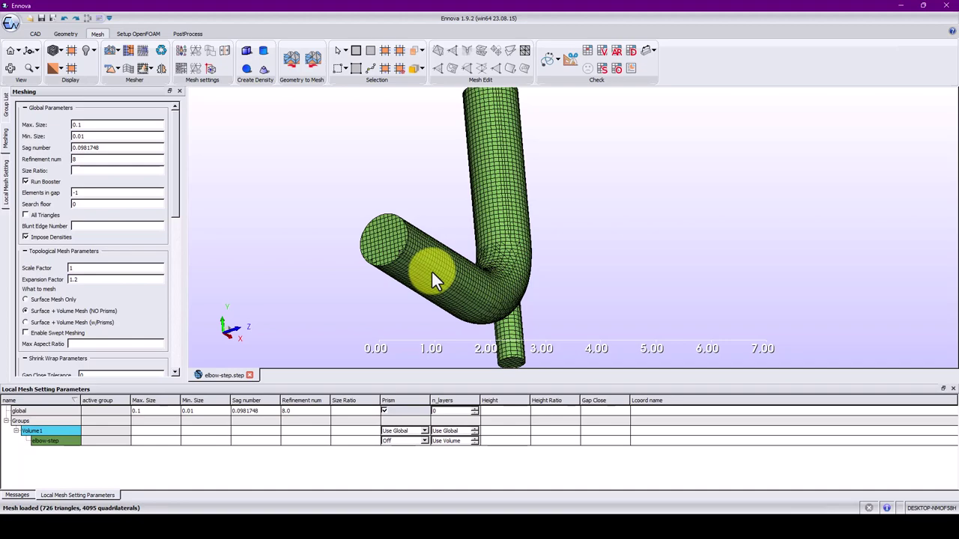
{"action": "left_click_drag", "start_coordinate": [432, 271], "coordinate": [400, 180]}
{"action": "scroll", "coordinate": [497, 214], "scroll_direction": "up", "scroll_amount": 2}
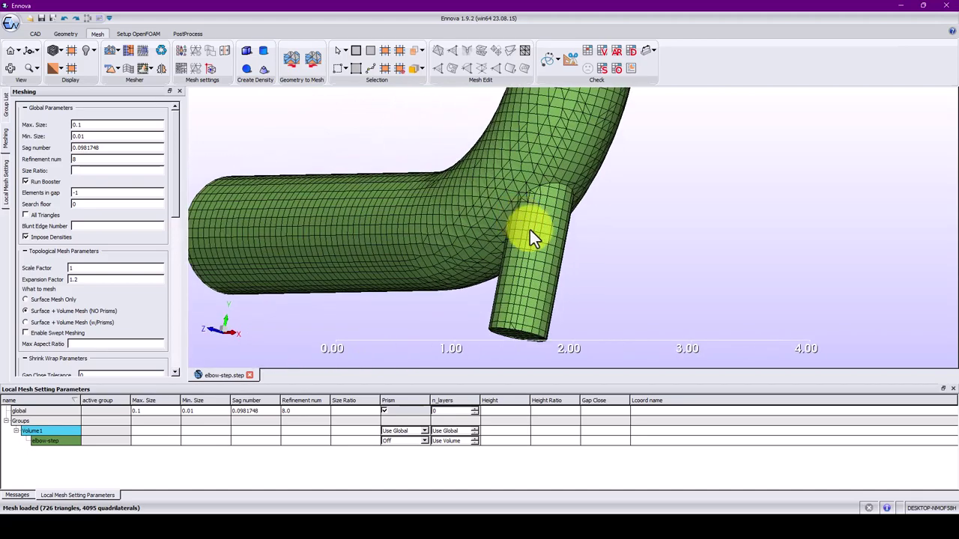
{"action": "left_click_drag", "start_coordinate": [558, 215], "coordinate": [489, 233]}
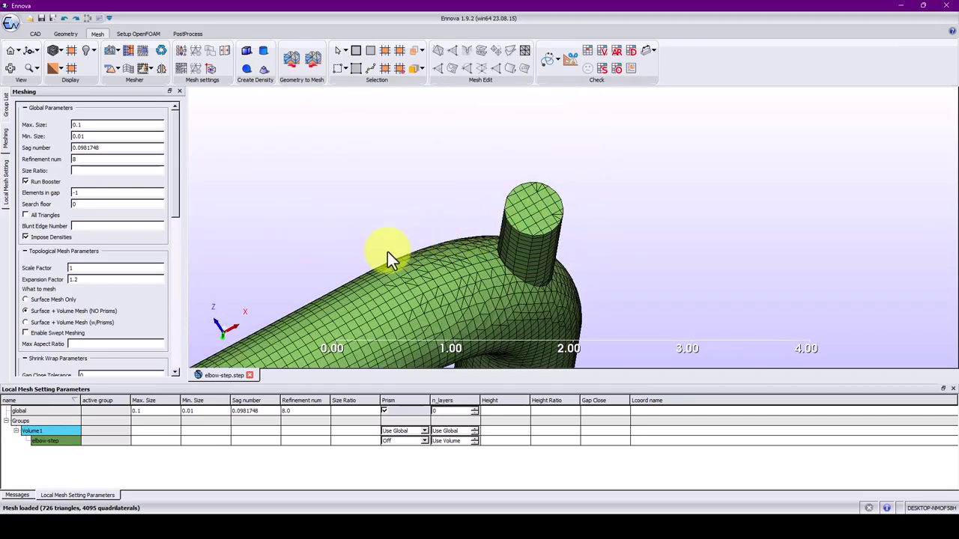
{"action": "left_click_drag", "start_coordinate": [499, 271], "coordinate": [519, 256]}
{"action": "scroll", "coordinate": [517, 262], "scroll_direction": "up", "scroll_amount": 1}
{"action": "scroll", "coordinate": [516, 256], "scroll_direction": "down", "scroll_amount": 3}
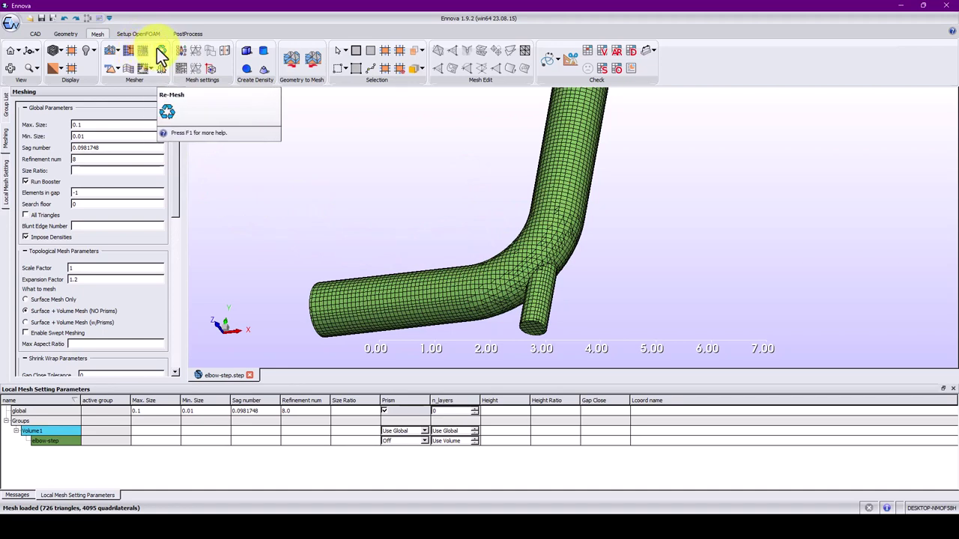
Re-mesh the elbow surface with triangles and inspect the elements at the branch pipe junction and the pipe ends.
{"action": "left_click", "coordinate": [158, 51]}
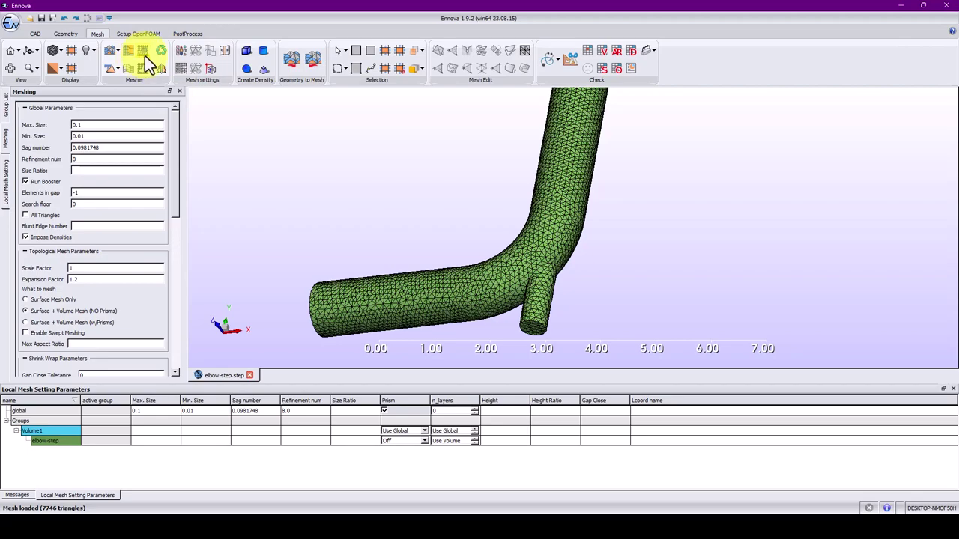
{"action": "left_click_drag", "start_coordinate": [424, 258], "coordinate": [487, 177]}
{"action": "scroll", "coordinate": [567, 298], "scroll_direction": "up", "scroll_amount": 3}
{"action": "scroll", "coordinate": [580, 197], "scroll_direction": "up", "scroll_amount": 3}
{"action": "scroll", "coordinate": [487, 178], "scroll_direction": "down", "scroll_amount": 6}
{"action": "left_click_drag", "start_coordinate": [541, 223], "coordinate": [494, 241]}
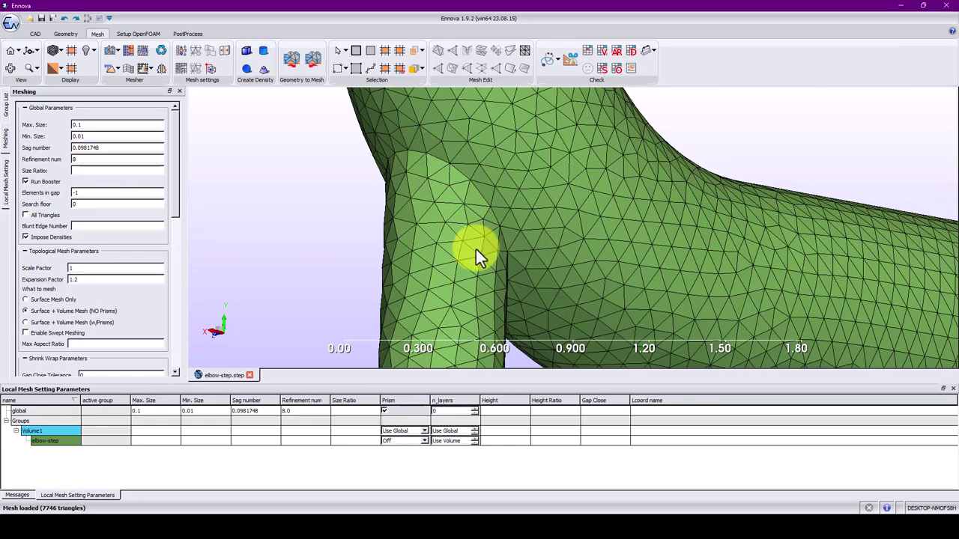
{"action": "left_click_drag", "start_coordinate": [414, 155], "coordinate": [633, 241]}
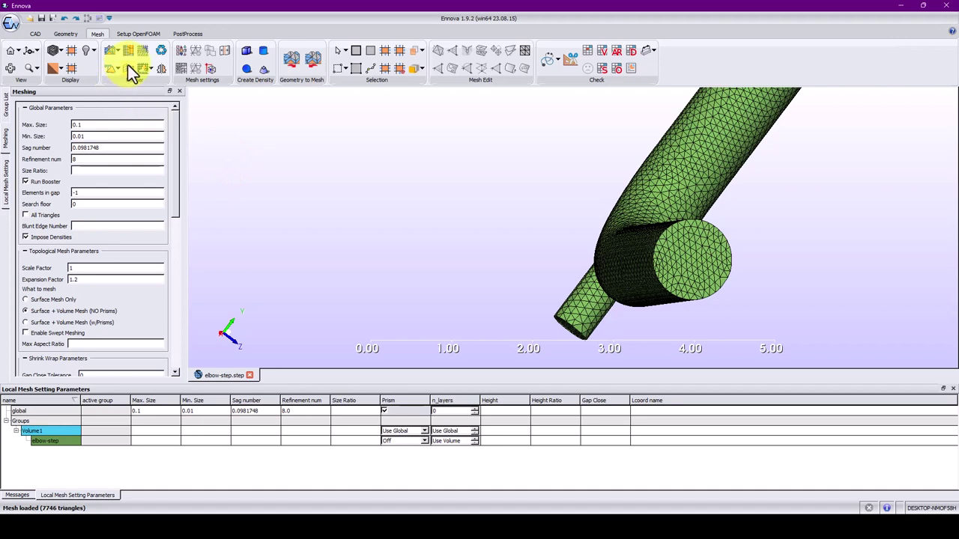
Show the group list and delete the entire mesh, leaving only the elbow geometry.
{"action": "left_click", "coordinate": [424, 442]}
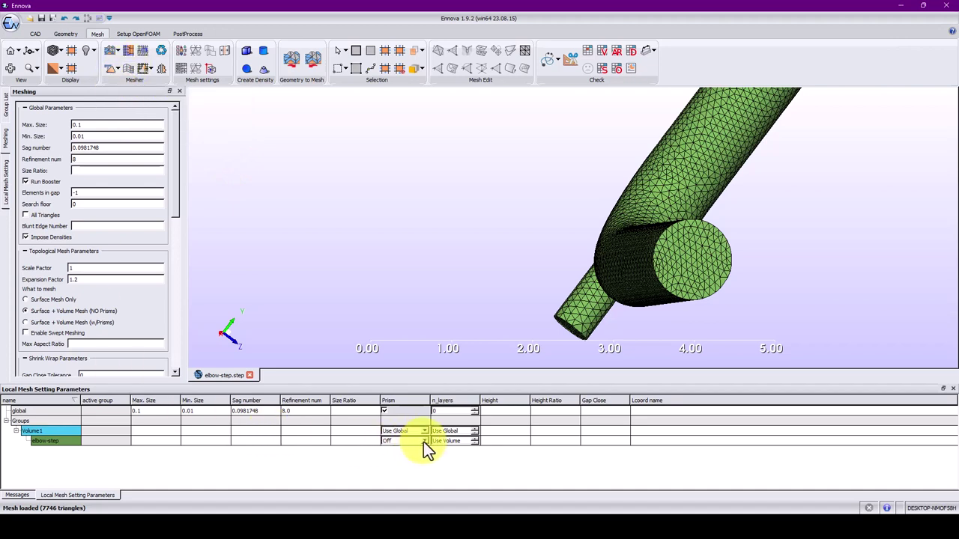
{"action": "left_click", "coordinate": [52, 449]}
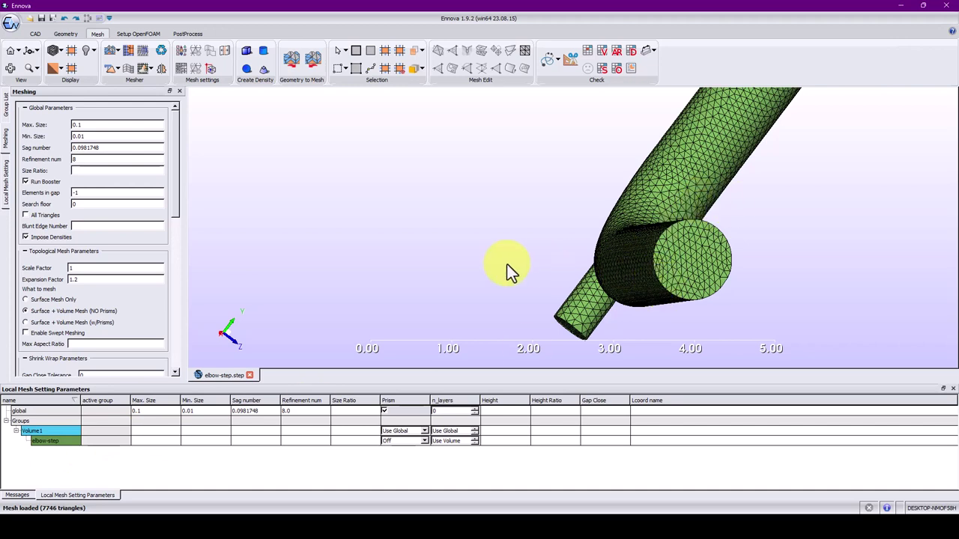
{"action": "left_click", "coordinate": [6, 106]}
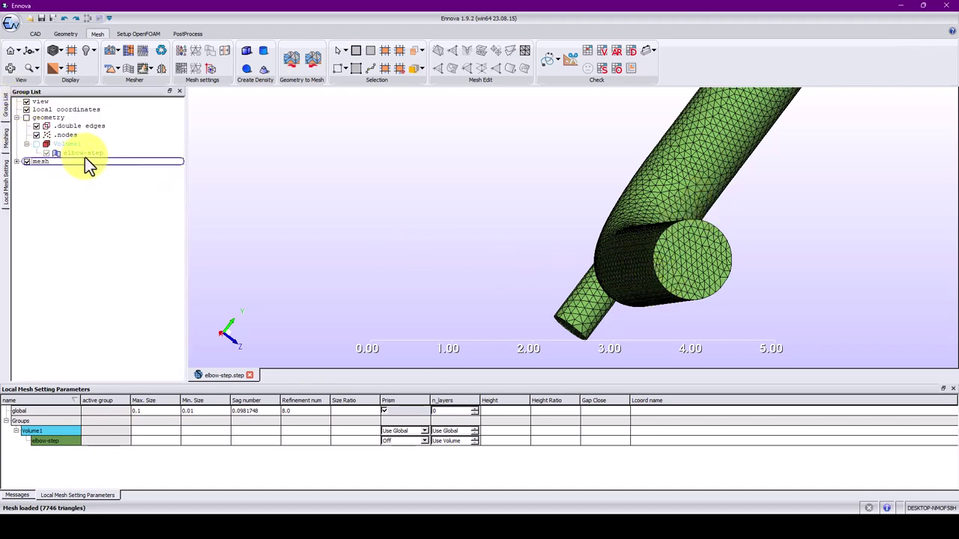
{"action": "right_click", "coordinate": [48, 163]}
{"action": "left_click", "coordinate": [68, 166]}
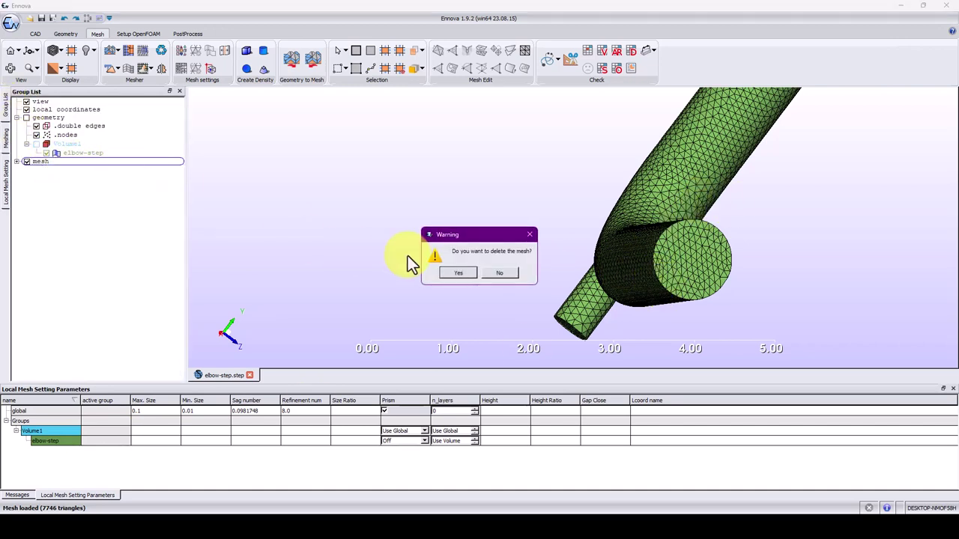
{"action": "left_click", "coordinate": [475, 272]}
Switch to geometry editing and move the circular end face of the main pipe on the X side to a new group named inlet1.
{"action": "left_click", "coordinate": [75, 153]}
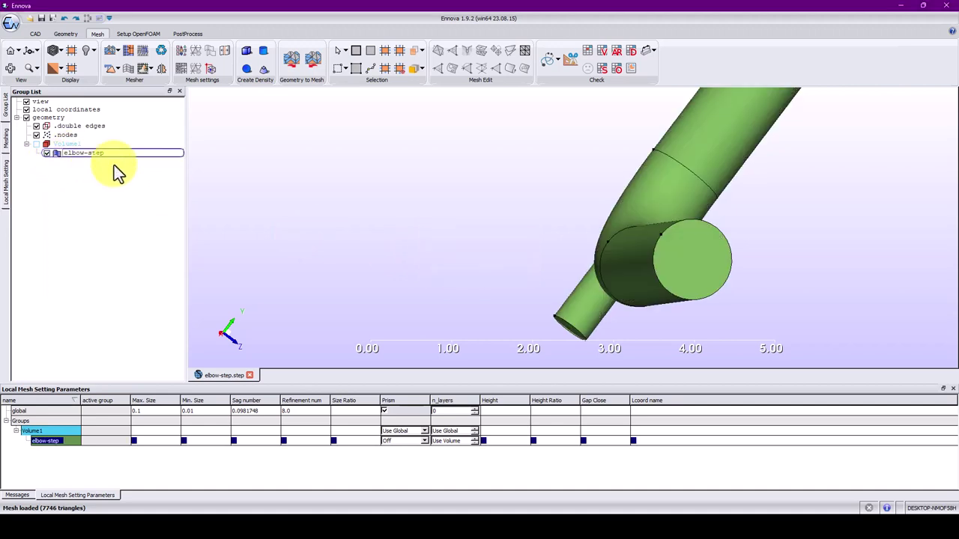
{"action": "left_click_drag", "start_coordinate": [703, 260], "coordinate": [395, 257]}
{"action": "left_click", "coordinate": [403, 257]}
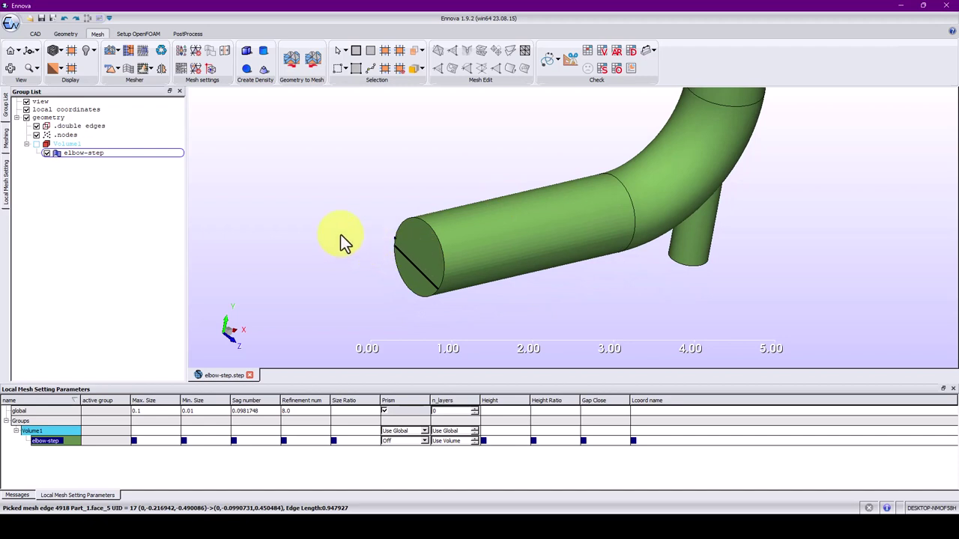
{"action": "left_click", "coordinate": [65, 33]}
{"action": "left_click", "coordinate": [417, 242]}
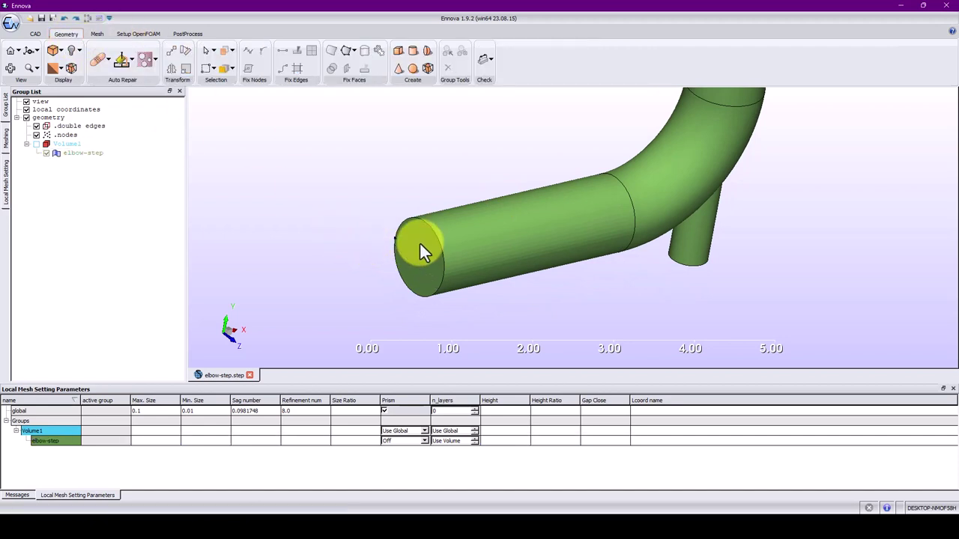
{"action": "right_click", "coordinate": [420, 242]}
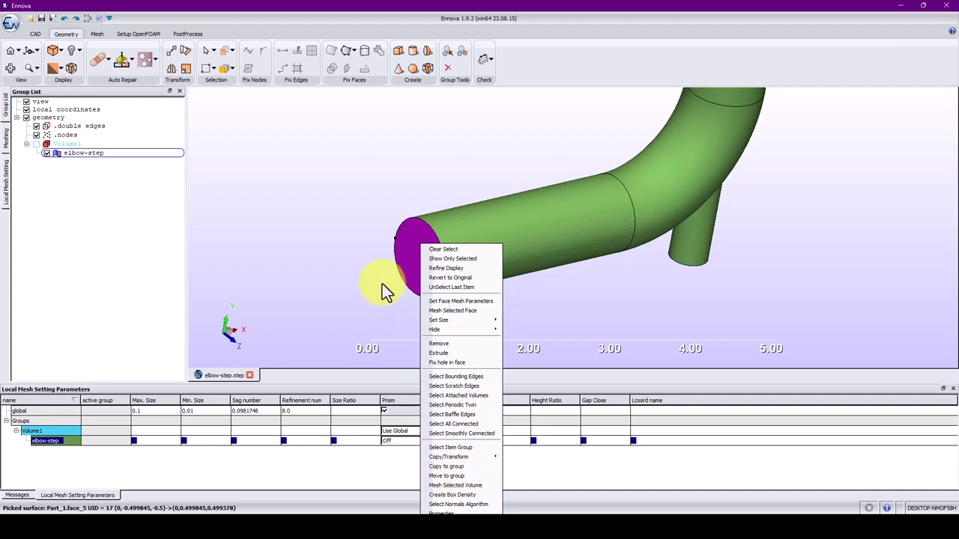
{"action": "left_click", "coordinate": [420, 244]}
{"action": "right_click", "coordinate": [421, 242]}
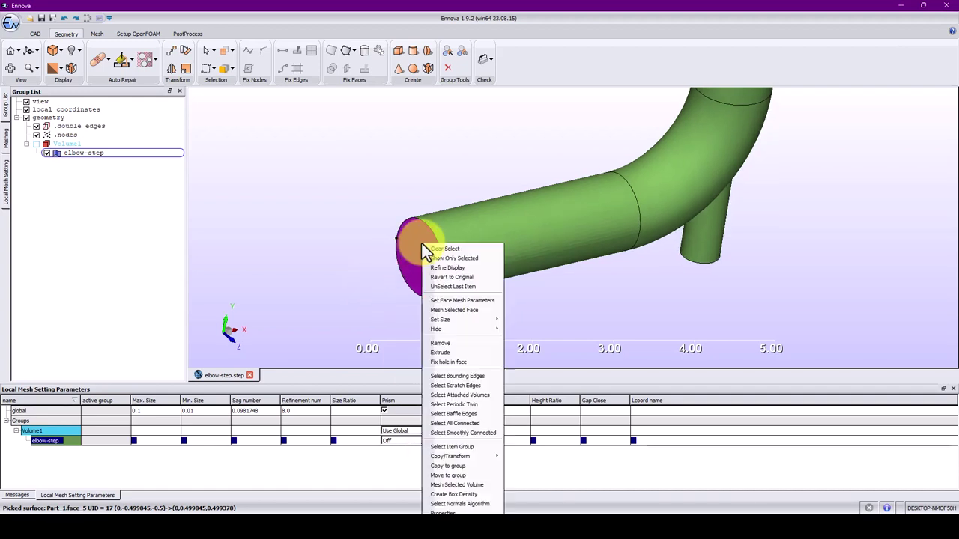
{"action": "left_click", "coordinate": [479, 476]}
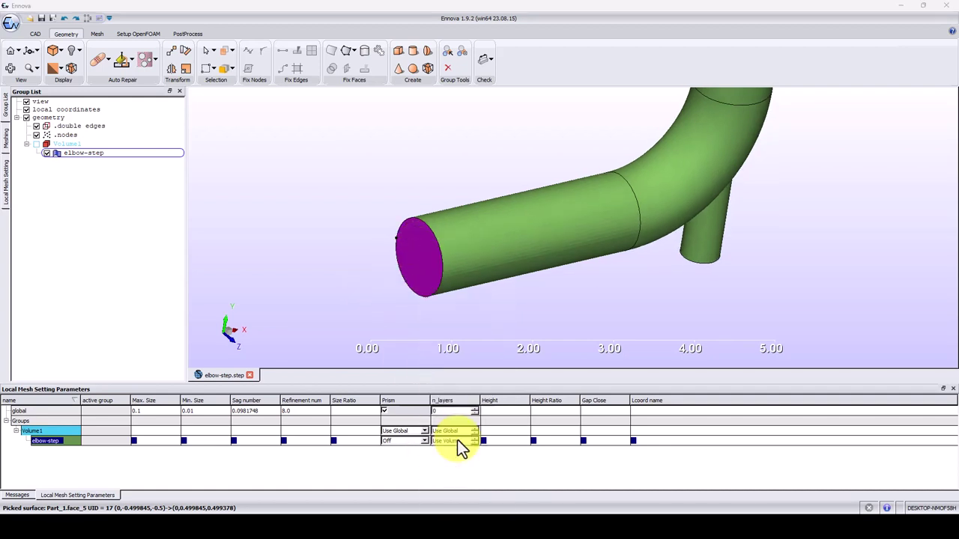
{"action": "type", "text": "inlet1"}
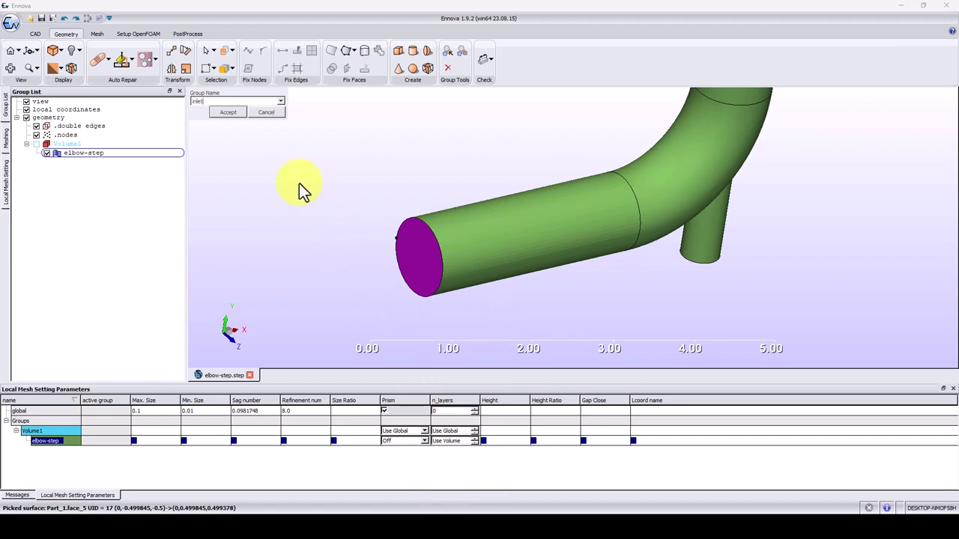
{"action": "key", "text": "Return"}
Move the end face of the small branch pipe to a new group named inlet2.
{"action": "left_click_drag", "start_coordinate": [625, 293], "coordinate": [466, 86]}
{"action": "left_click", "coordinate": [549, 188]}
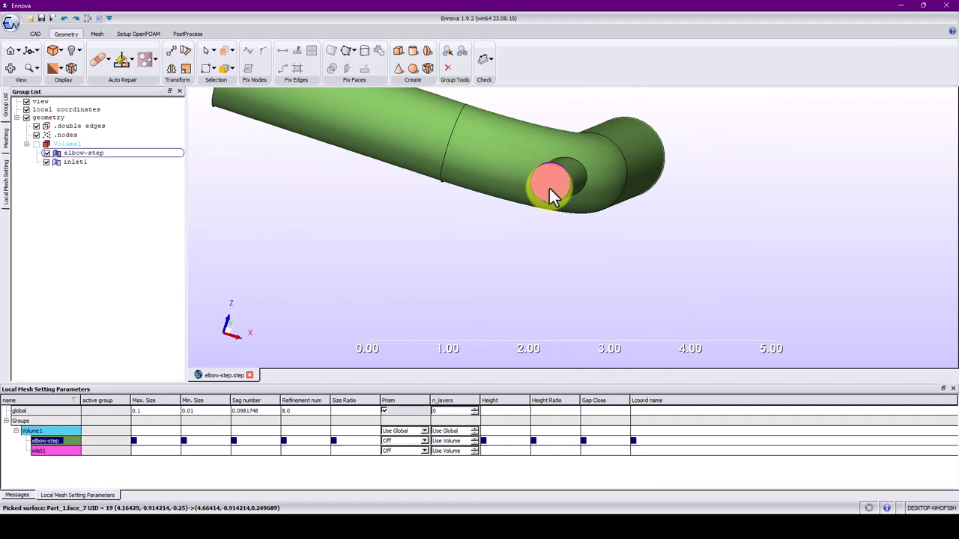
{"action": "right_click", "coordinate": [549, 189]}
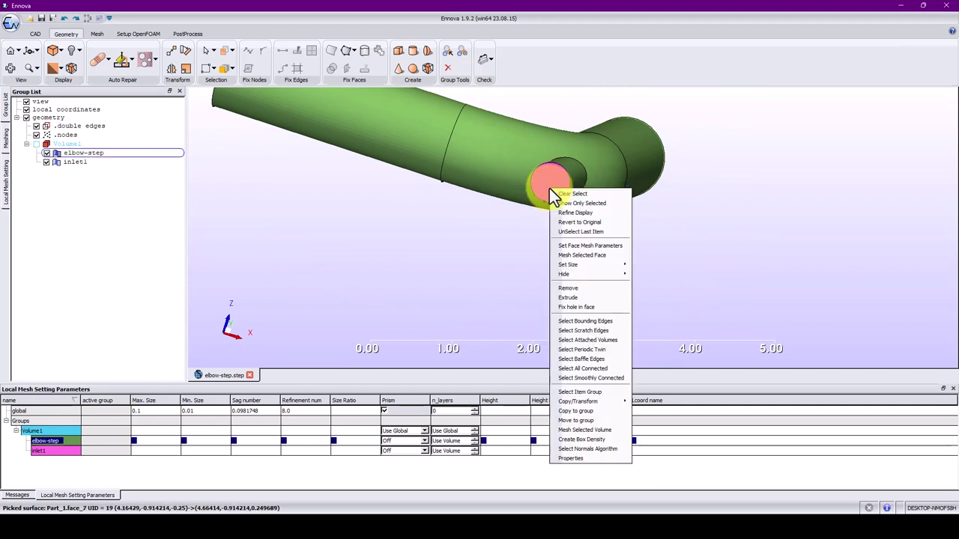
{"action": "left_click", "coordinate": [583, 421]}
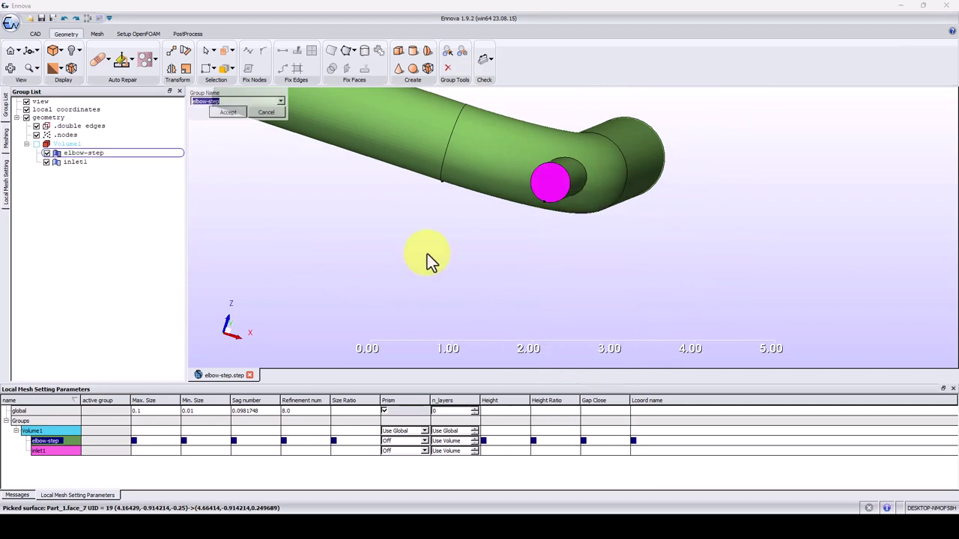
{"action": "type", "text": "inlet1"}
{"action": "key", "text": "Return"}
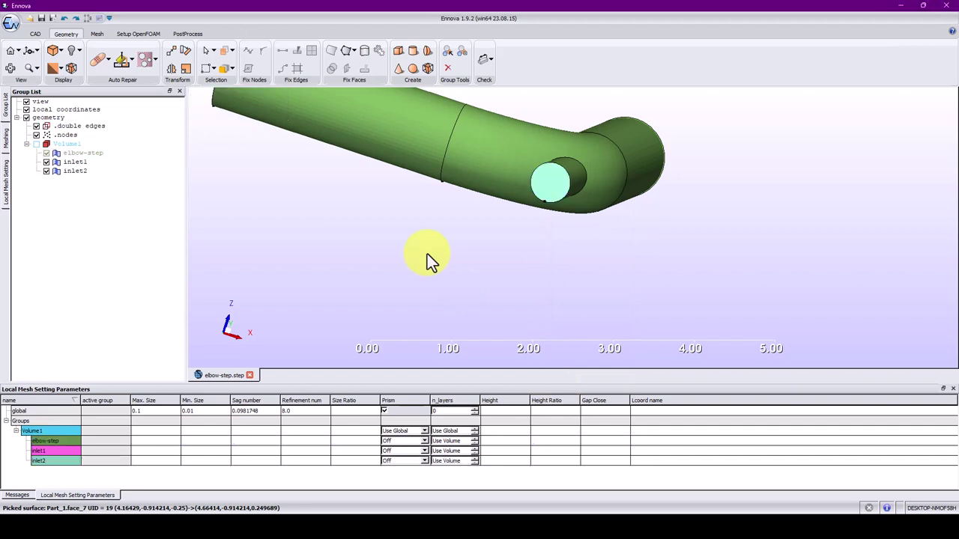
Pick the remaining end face and its rim edge, review the selectable entity types, and pick the edges bounding the bend.
{"action": "middle_click_drag", "start_coordinate": [427, 254], "coordinate": [548, 188]}
{"action": "left_click", "coordinate": [530, 187]}
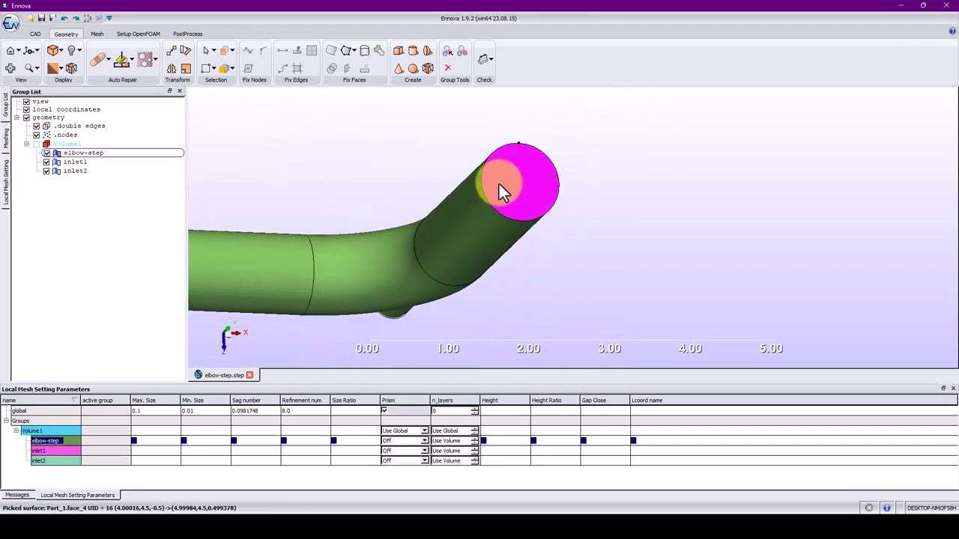
{"action": "left_click", "coordinate": [529, 147]}
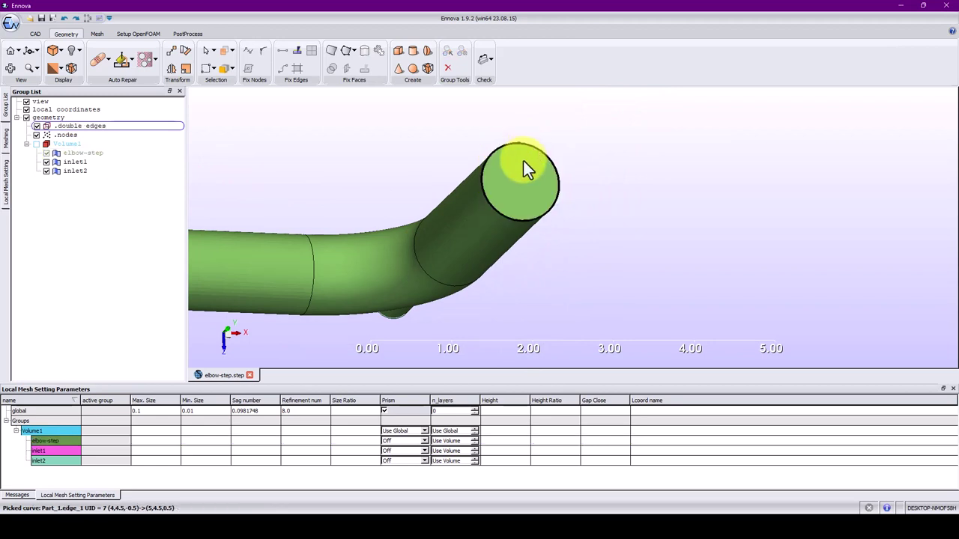
{"action": "left_click", "coordinate": [217, 51]}
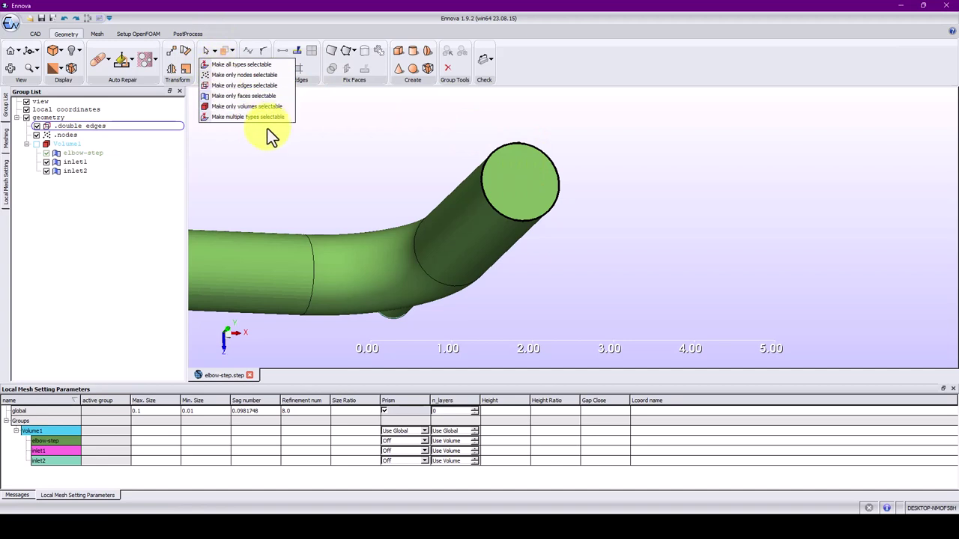
{"action": "left_click", "coordinate": [333, 152]}
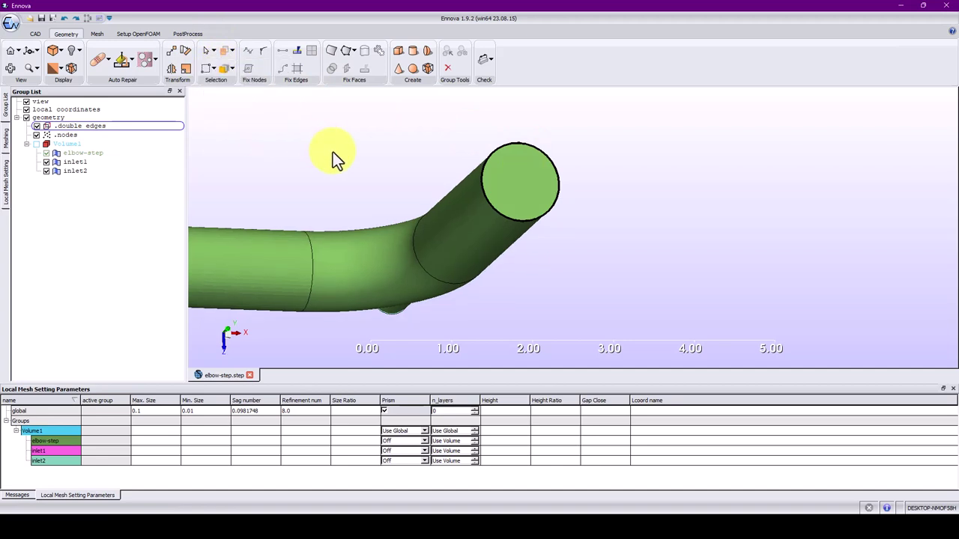
{"action": "left_click", "coordinate": [315, 267]}
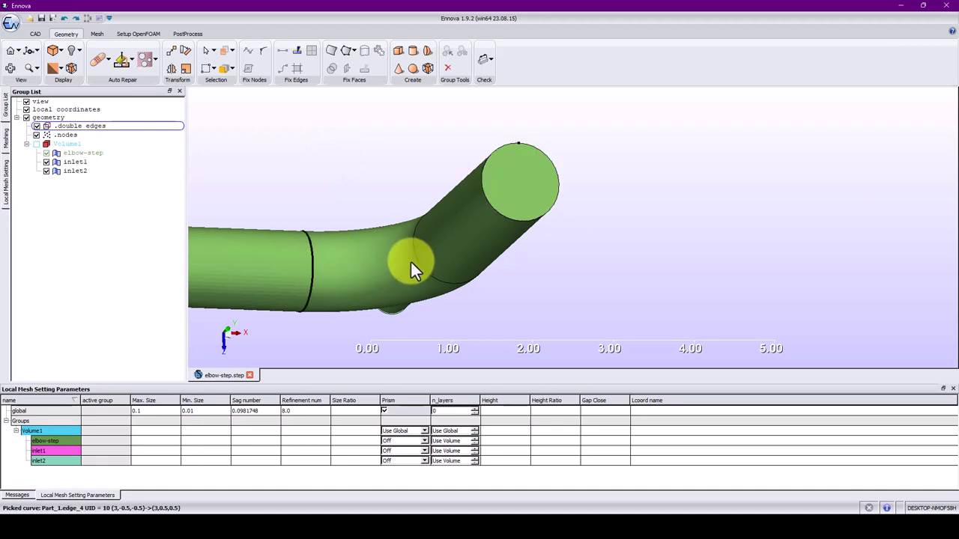
{"action": "left_click", "coordinate": [471, 253]}
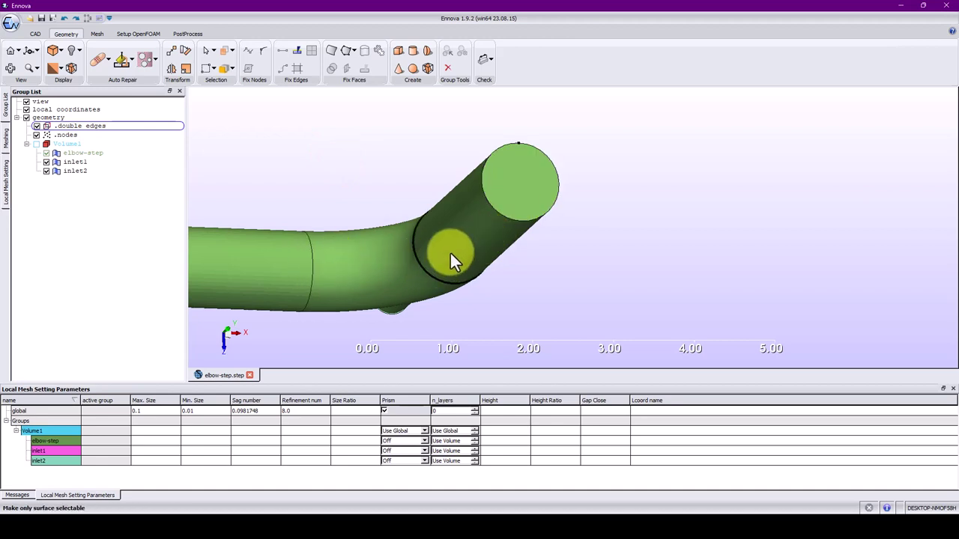
Restrict selection to faces and try picking the end face, the straight pipe and the bend.
{"action": "left_click", "coordinate": [514, 192]}
{"action": "left_click", "coordinate": [452, 245]}
{"action": "left_click", "coordinate": [340, 279]}
{"action": "left_click_drag", "start_coordinate": [340, 278], "coordinate": [442, 253]}
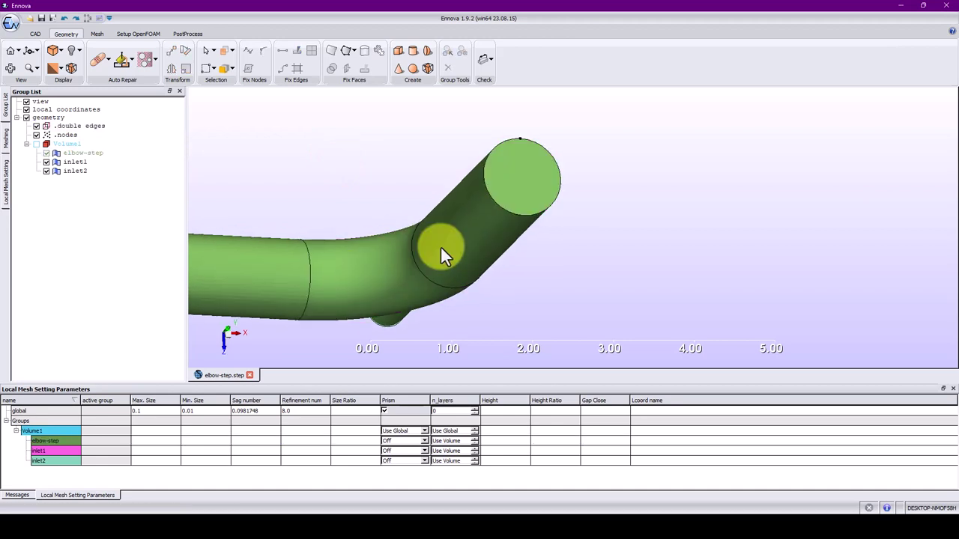
Try the face, edge and node selection filters in turn on the remaining end face, its rim edge and its node.
{"action": "left_click", "coordinate": [498, 200]}
{"action": "left_click", "coordinate": [485, 180]}
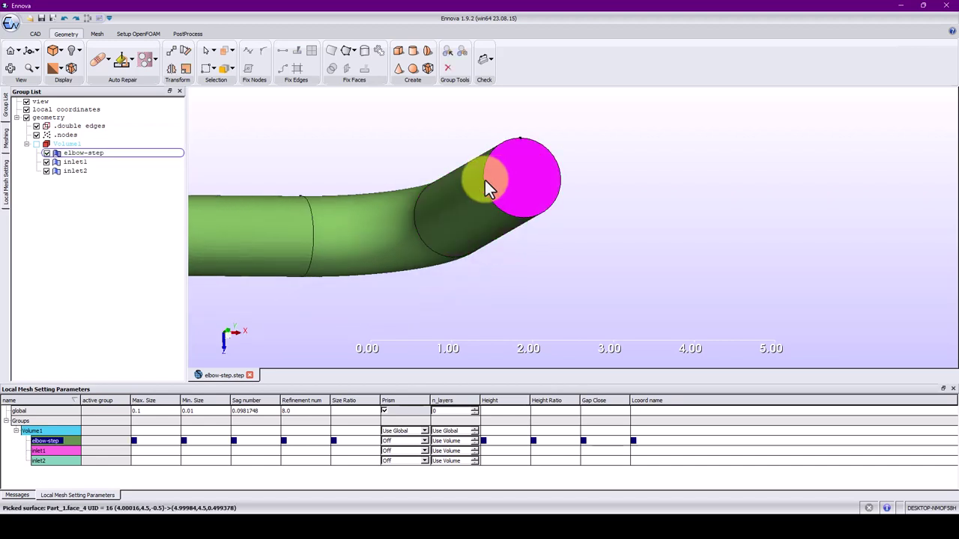
{"action": "left_click", "coordinate": [433, 197]}
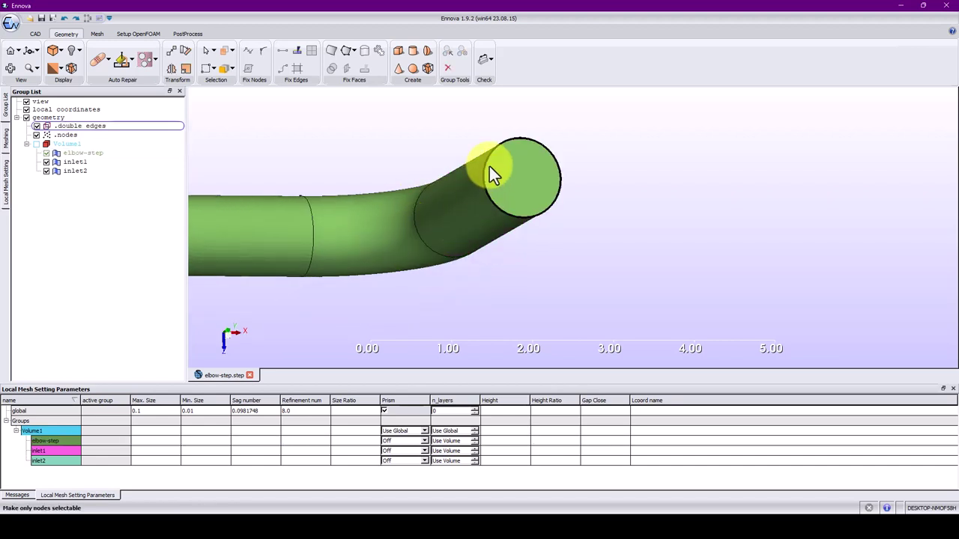
{"action": "left_click", "coordinate": [520, 141]}
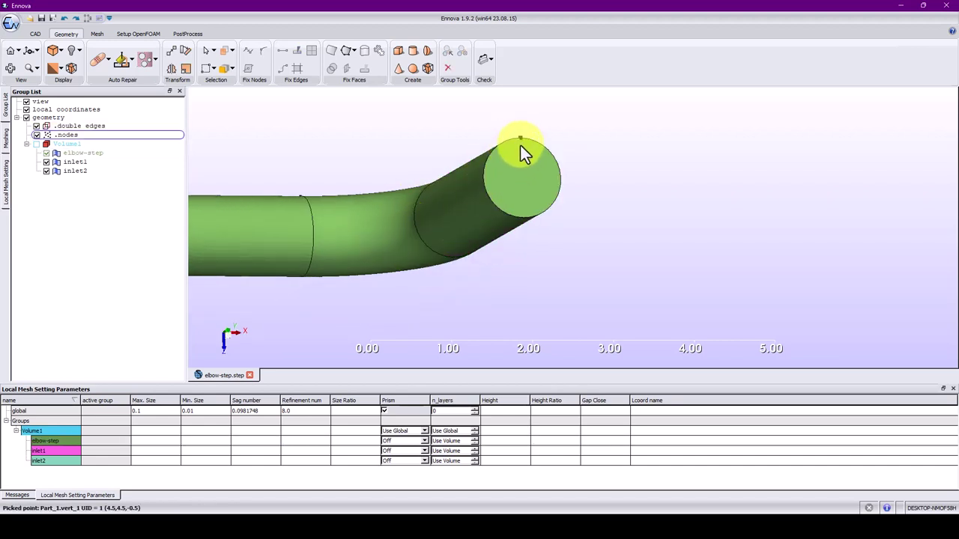
Move the remaining end face of the main pipe to a new group named out.
{"action": "left_click", "coordinate": [525, 187]}
{"action": "right_click", "coordinate": [525, 186]}
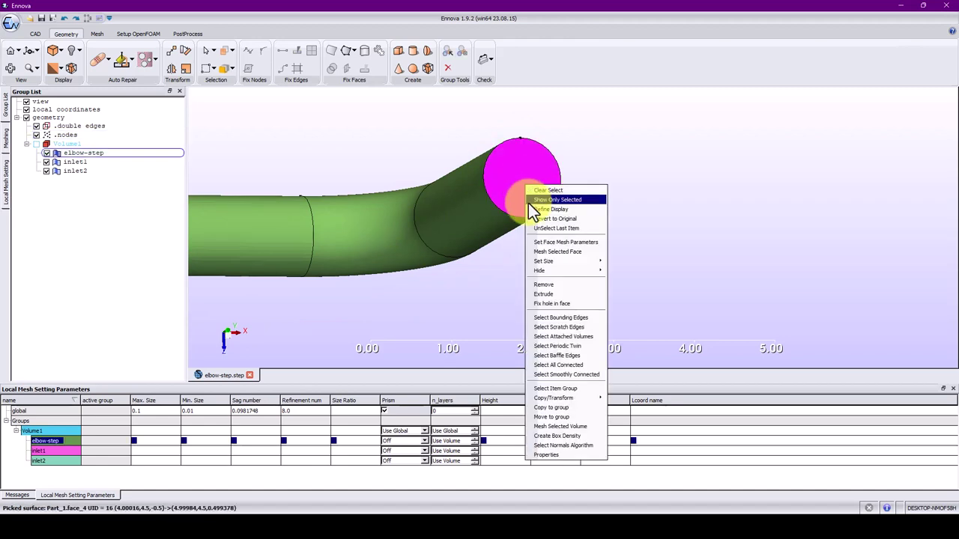
{"action": "left_click", "coordinate": [574, 418]}
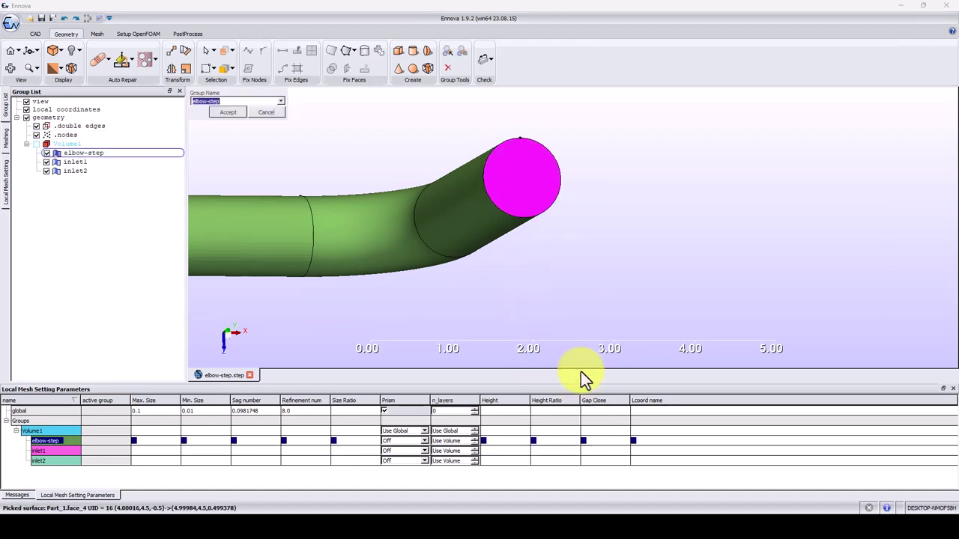
{"action": "type", "text": "out"}
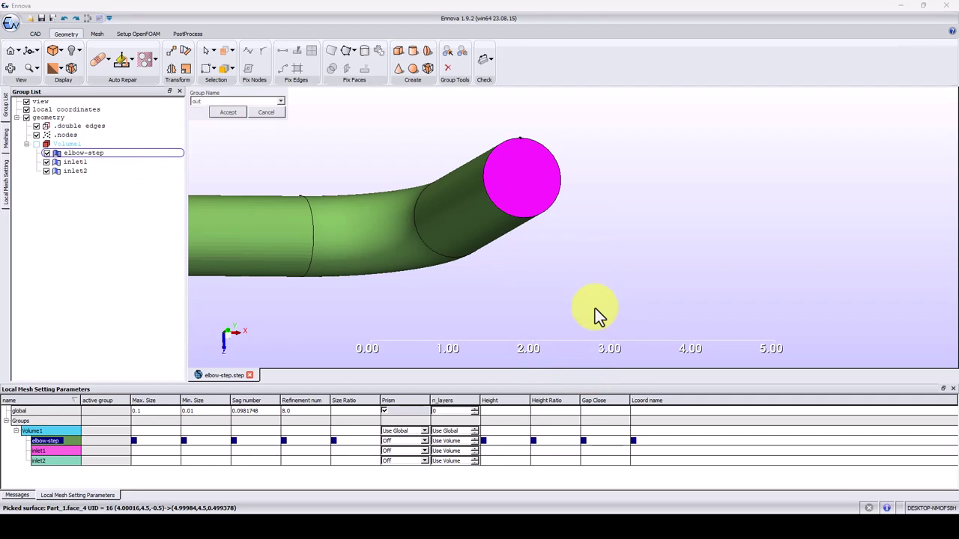
{"action": "key", "text": "Return"}
Pick the bend, straight pipe and small branch walls to check which group they belong to.
{"action": "middle_click_drag", "start_coordinate": [589, 317], "coordinate": [624, 133]}
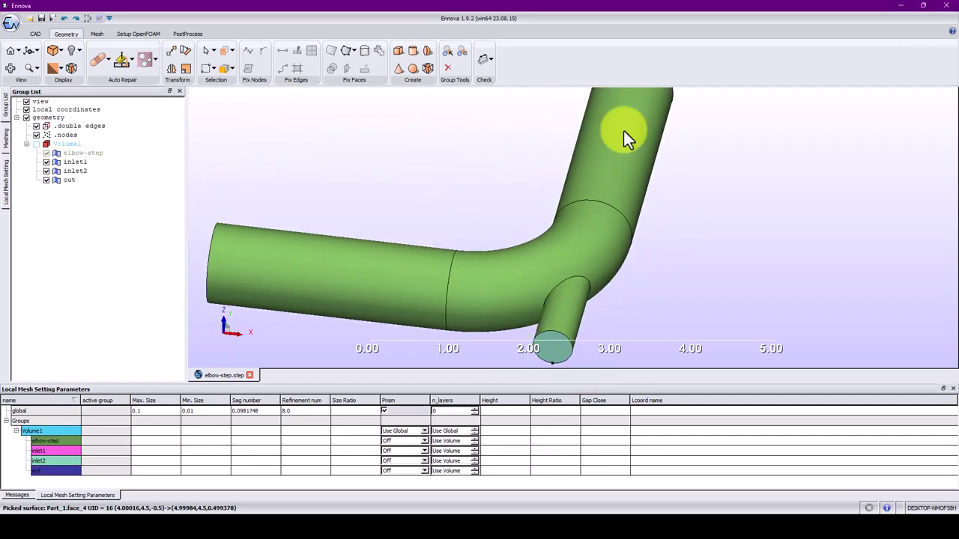
{"action": "left_click", "coordinate": [514, 306]}
{"action": "left_click", "coordinate": [385, 269]}
{"action": "left_click", "coordinate": [570, 305]}
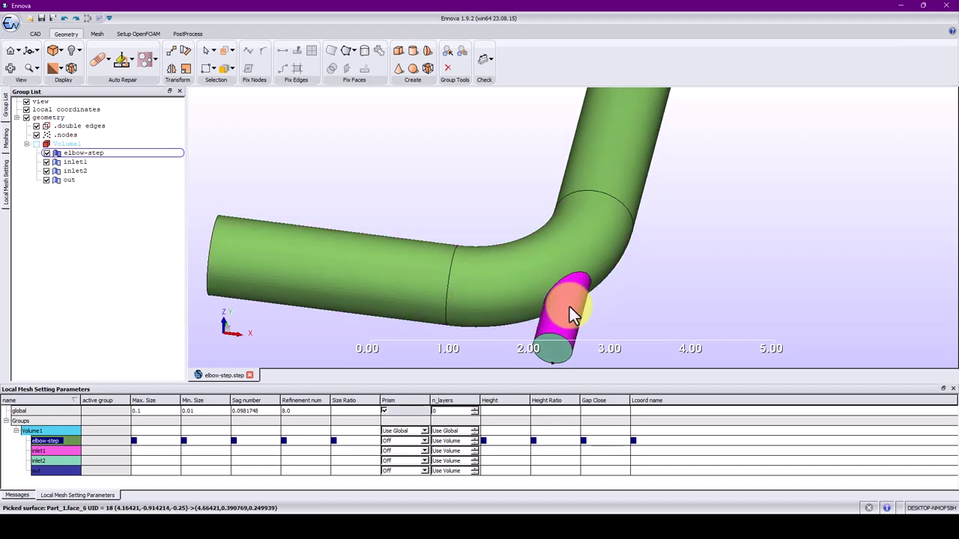
{"action": "middle_click_drag", "start_coordinate": [570, 305], "coordinate": [617, 285]}
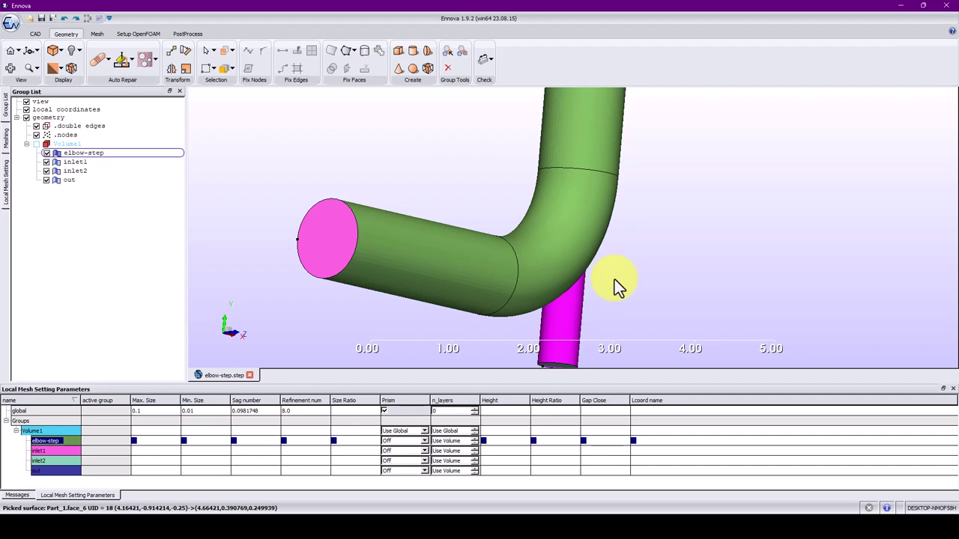
{"action": "scroll", "coordinate": [621, 261], "scroll_direction": "up", "scroll_amount": 3}
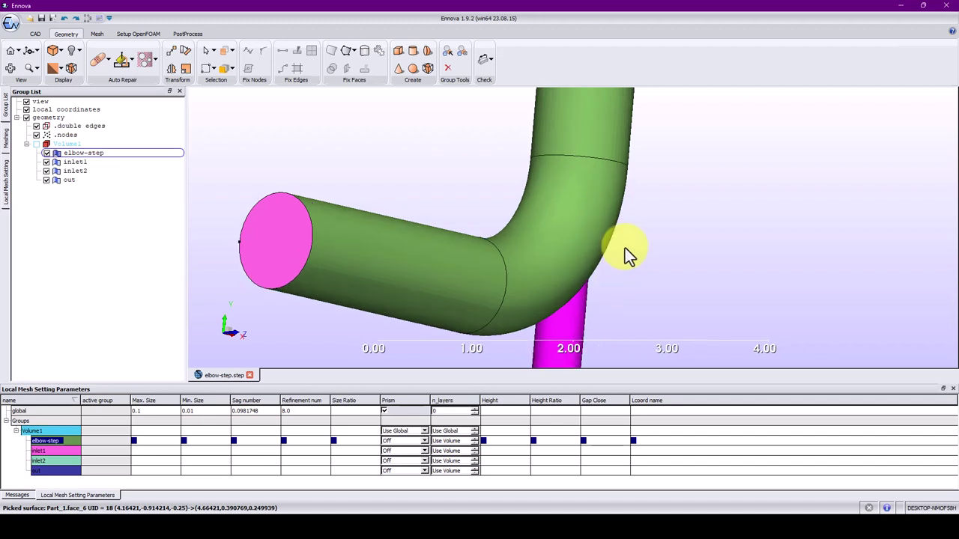
{"action": "scroll", "coordinate": [646, 225], "scroll_direction": "down", "scroll_amount": 5}
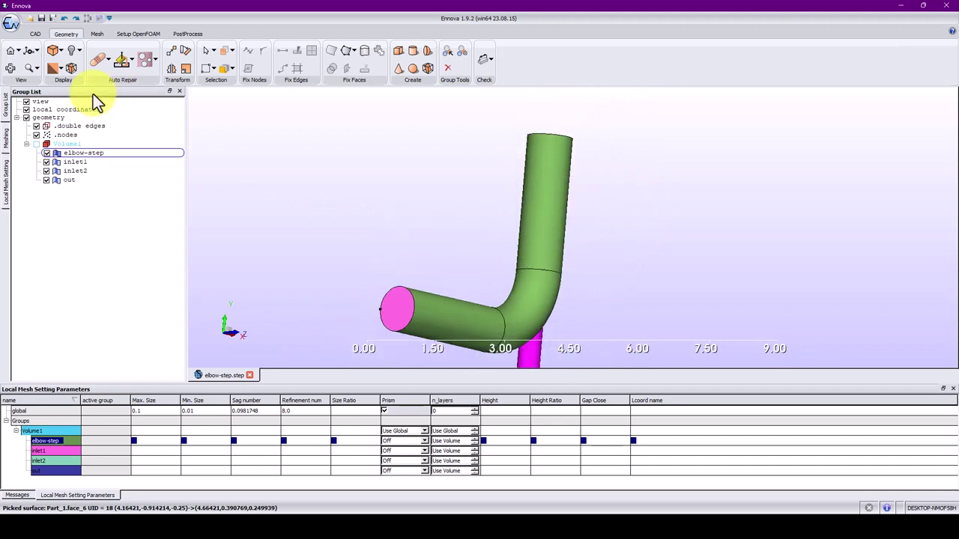
Open the global mesh parameters and review the local setting rows of the elbow-step and inlet2 groups.
{"action": "left_click", "coordinate": [97, 34]}
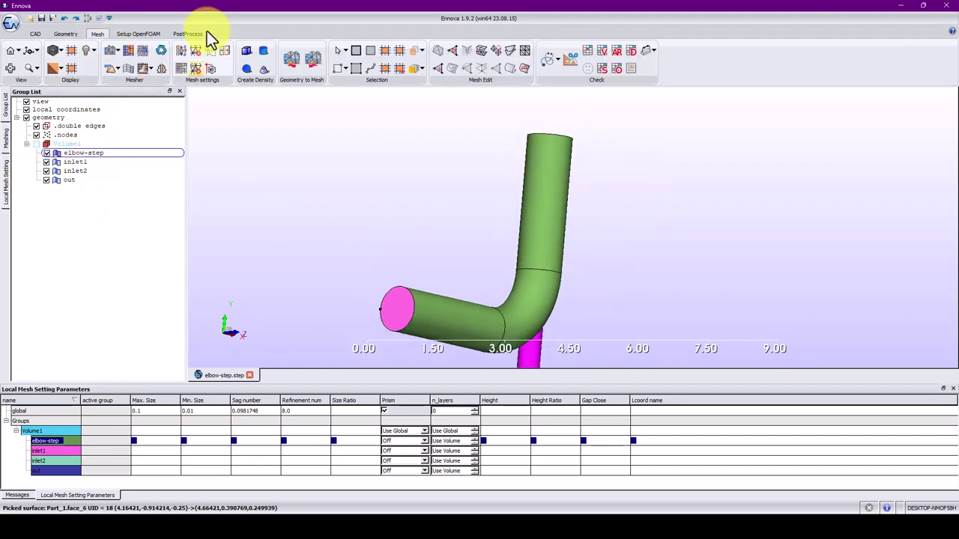
{"action": "left_click", "coordinate": [181, 51]}
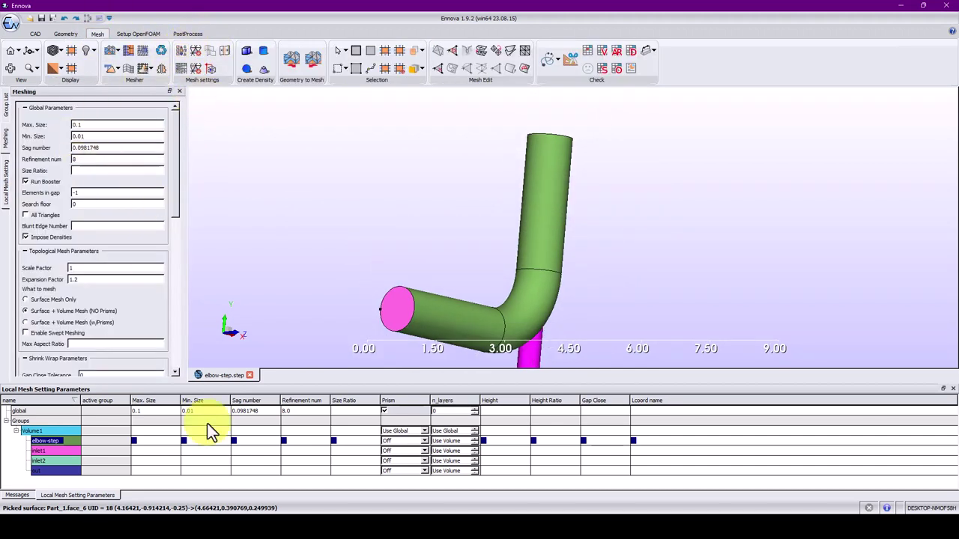
{"action": "left_click", "coordinate": [48, 442]}
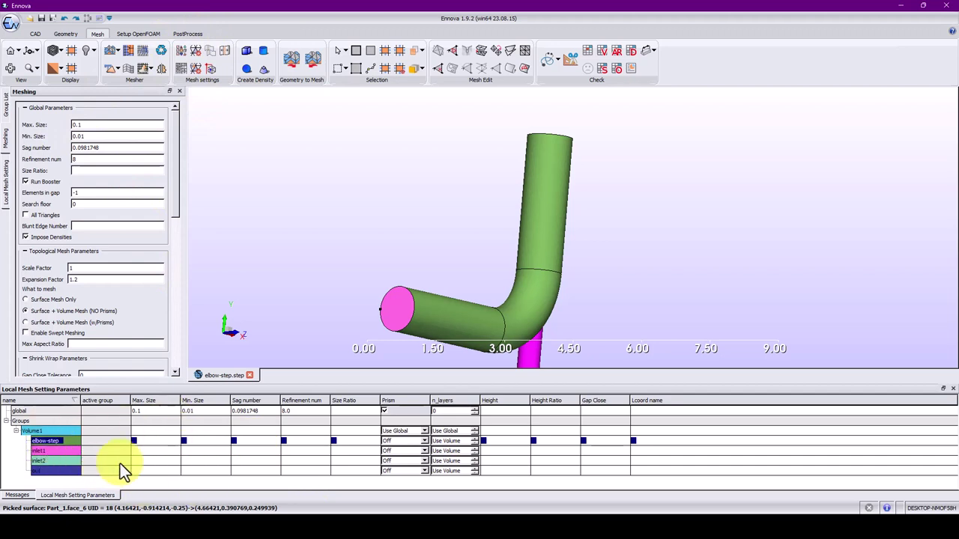
{"action": "left_click", "coordinate": [255, 461]}
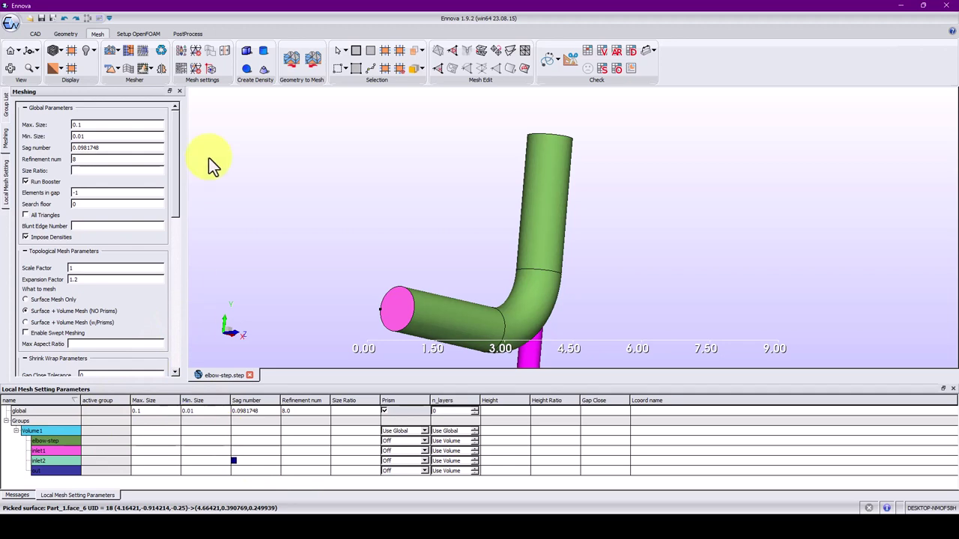
Generate the triangular surface mesh on the elbow with the current global sizes.
{"action": "left_click", "coordinate": [143, 50]}
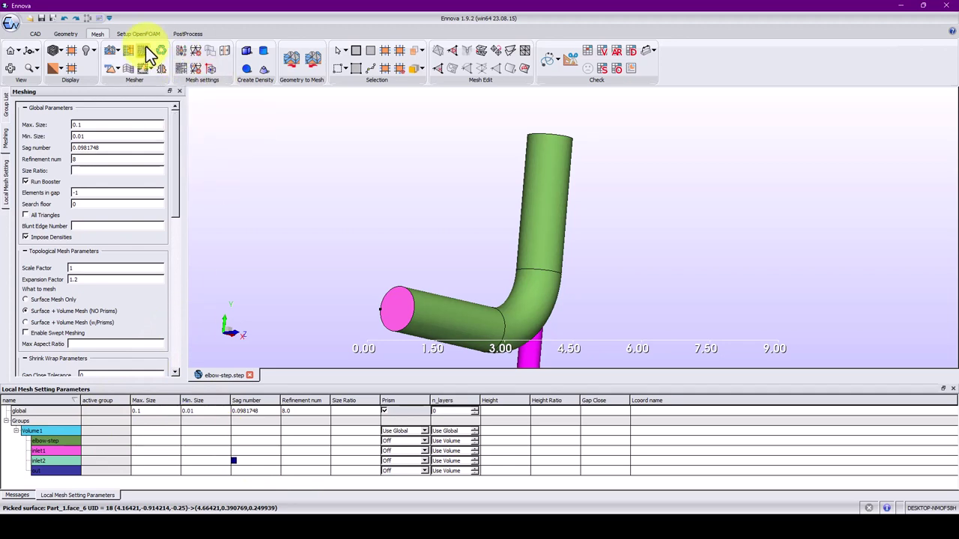
{"action": "left_click_drag", "start_coordinate": [361, 262], "coordinate": [257, 142]}
{"action": "left_click", "coordinate": [161, 50]}
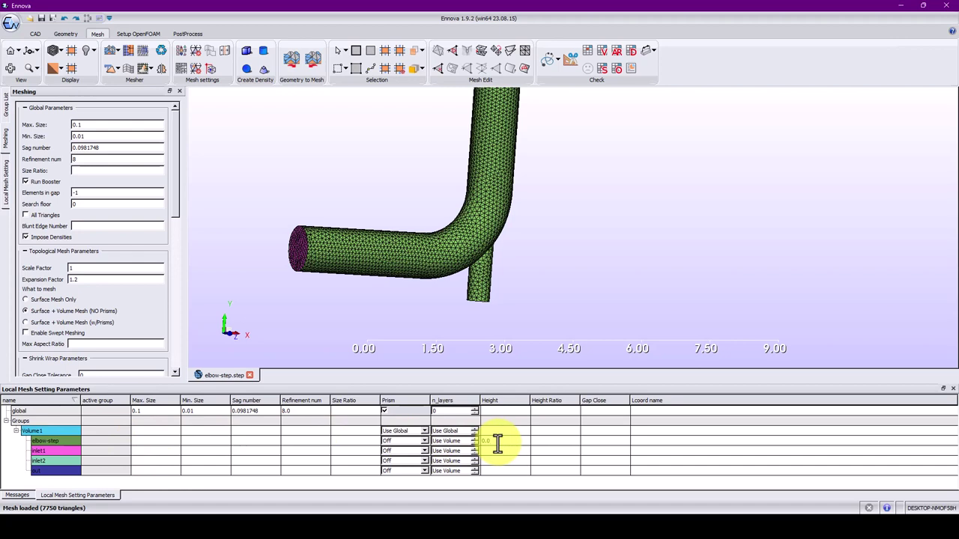
Give the elbow-step group a prism height of 0.005, 5 layers and the Use Volume prism option.
{"action": "key", "text": "Return"}
{"action": "left_click", "coordinate": [564, 440]}
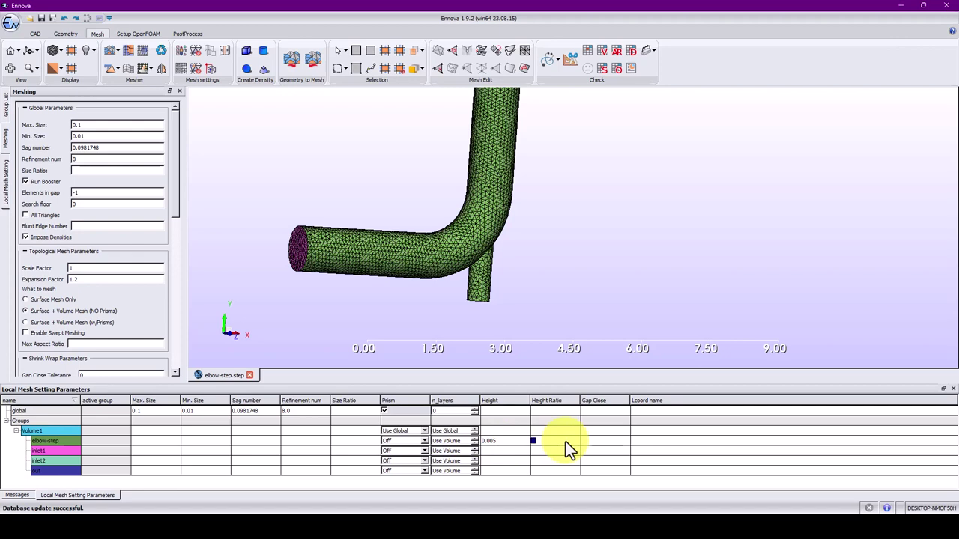
{"action": "type", "text": "5"}
{"action": "left_click", "coordinate": [564, 441]}
{"action": "left_click", "coordinate": [456, 441]}
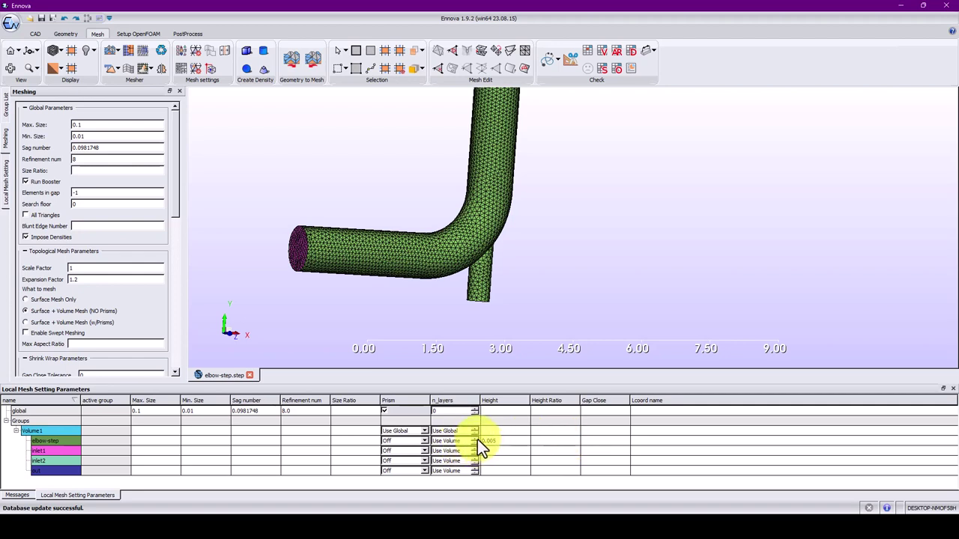
{"action": "left_click", "coordinate": [475, 439]}
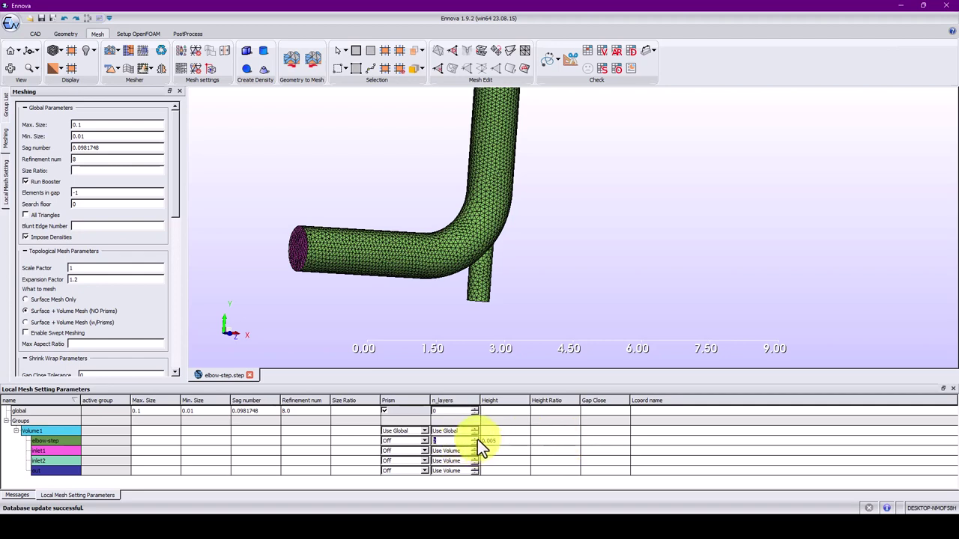
{"action": "left_click", "coordinate": [424, 440]}
{"action": "left_click", "coordinate": [408, 450]}
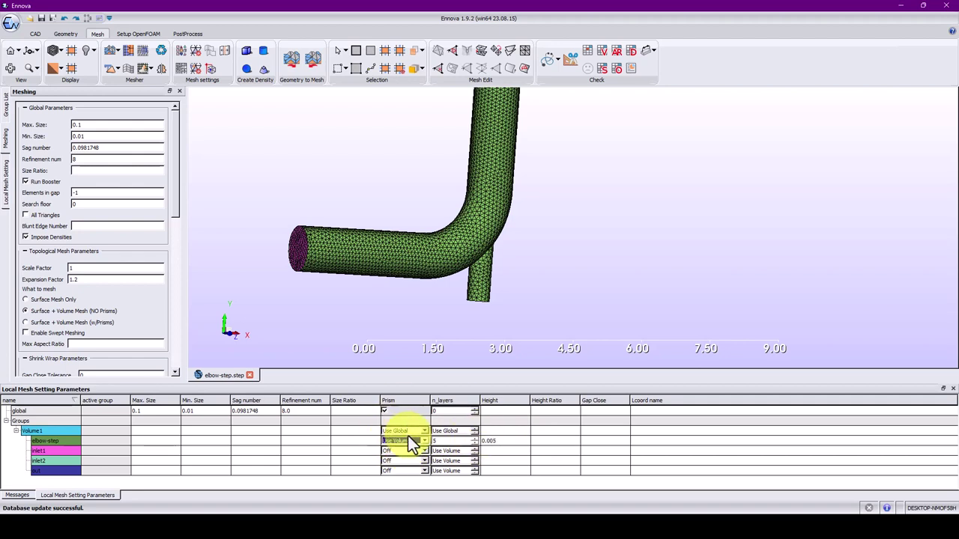
Select Volume1 and its elbow-step boundary in the local mesh settings and apply the meshing parameters.
{"action": "scroll", "coordinate": [50, 297], "scroll_direction": "down", "scroll_amount": 3}
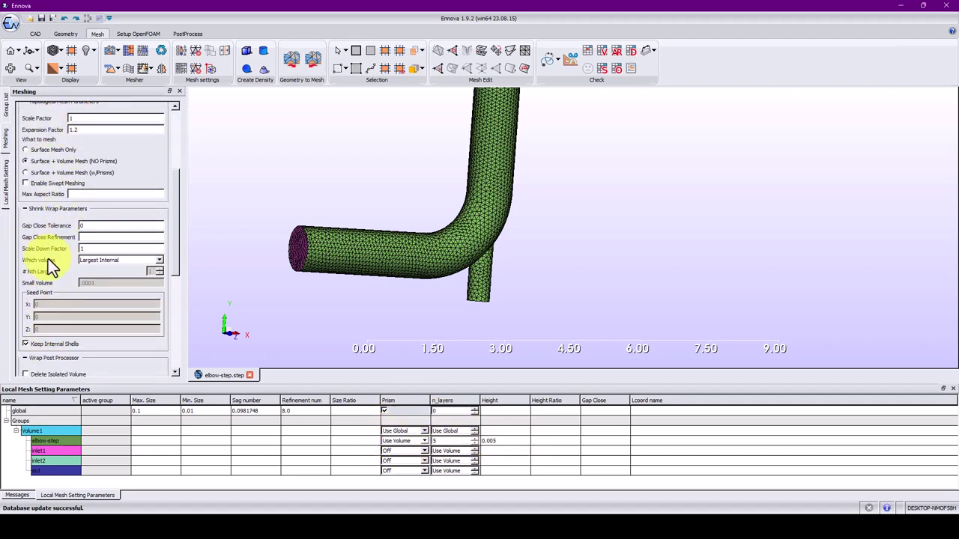
{"action": "scroll", "coordinate": [48, 258], "scroll_direction": "down", "scroll_amount": 5}
{"action": "left_click", "coordinate": [6, 180]}
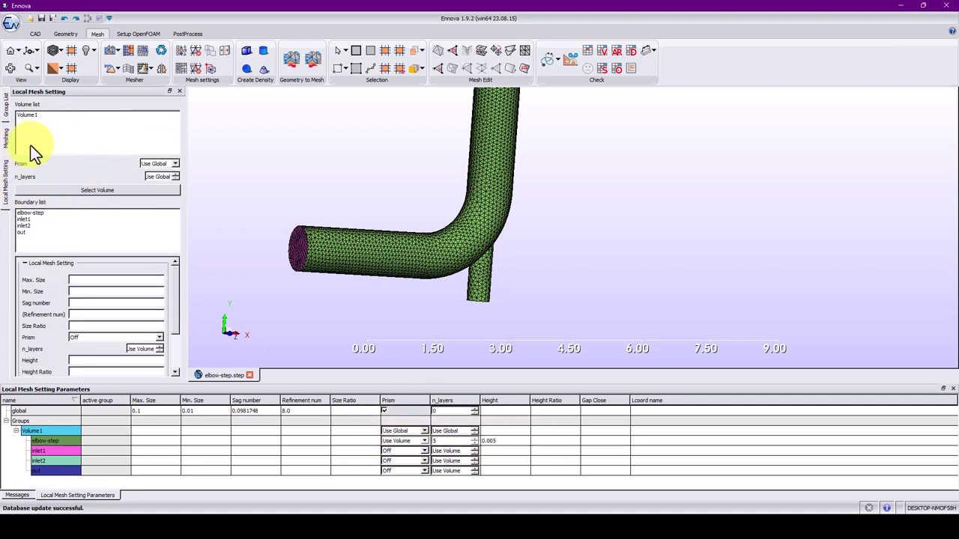
{"action": "left_click", "coordinate": [32, 117]}
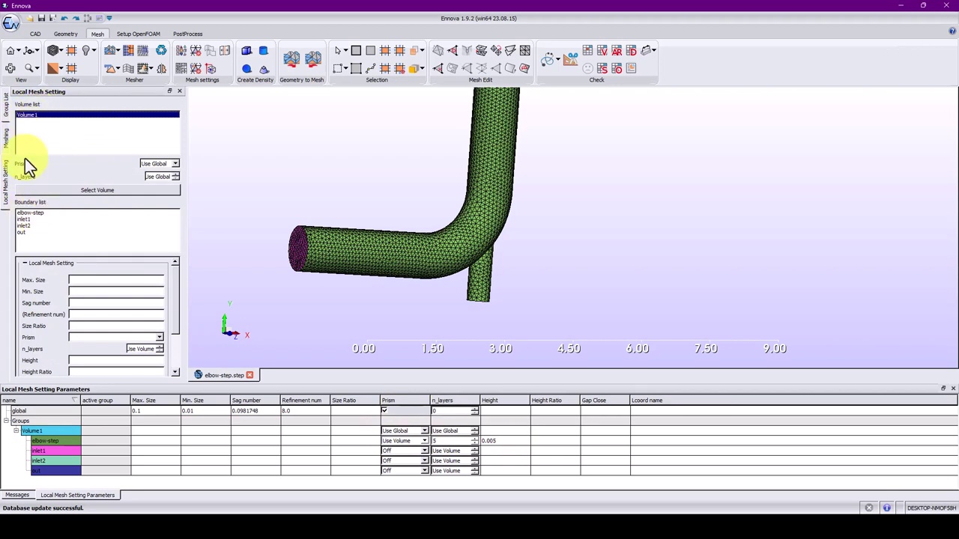
{"action": "left_click", "coordinate": [34, 215]}
{"action": "scroll", "coordinate": [45, 329], "scroll_direction": "down", "scroll_amount": 2}
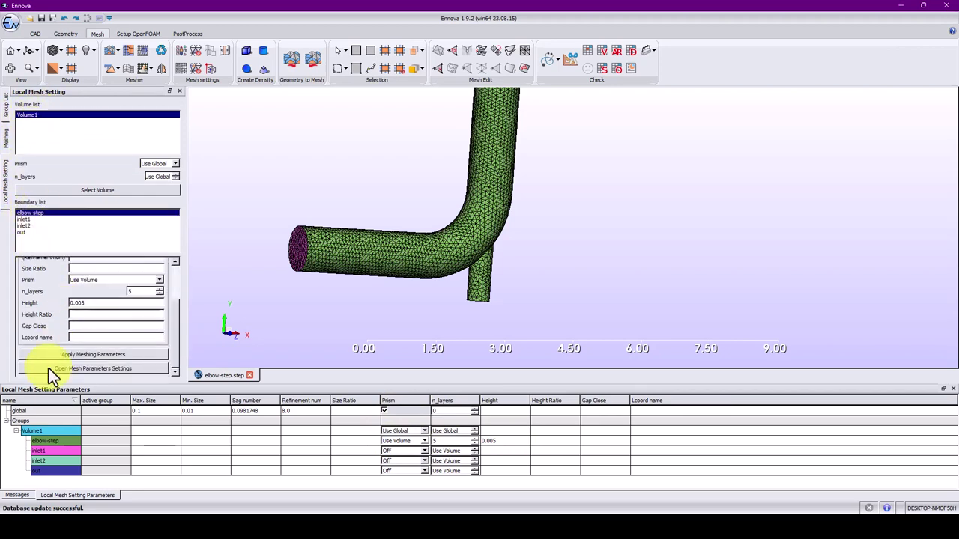
{"action": "left_click", "coordinate": [128, 356]}
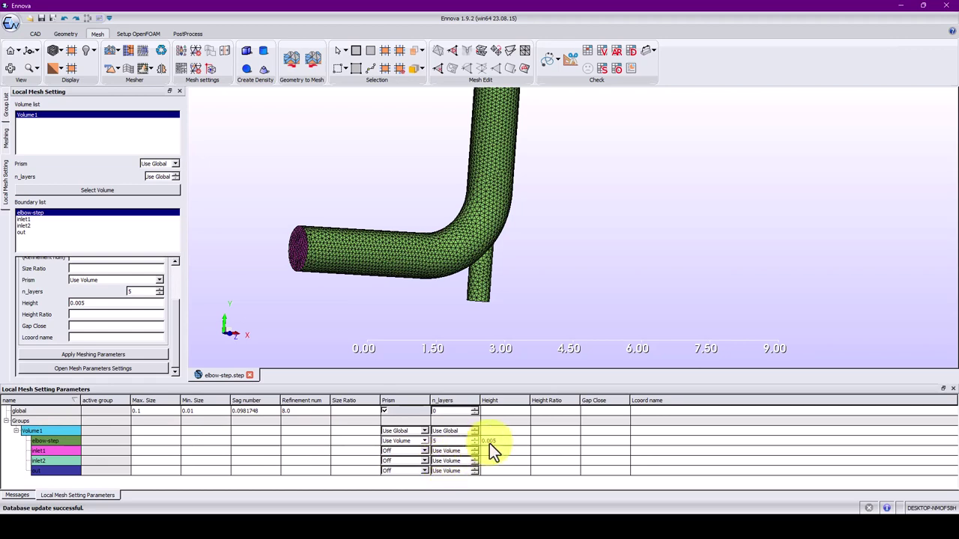
Generate the prism layer mesh and inspect the layers around the rim of the inlet1 face.
{"action": "left_click", "coordinate": [142, 68]}
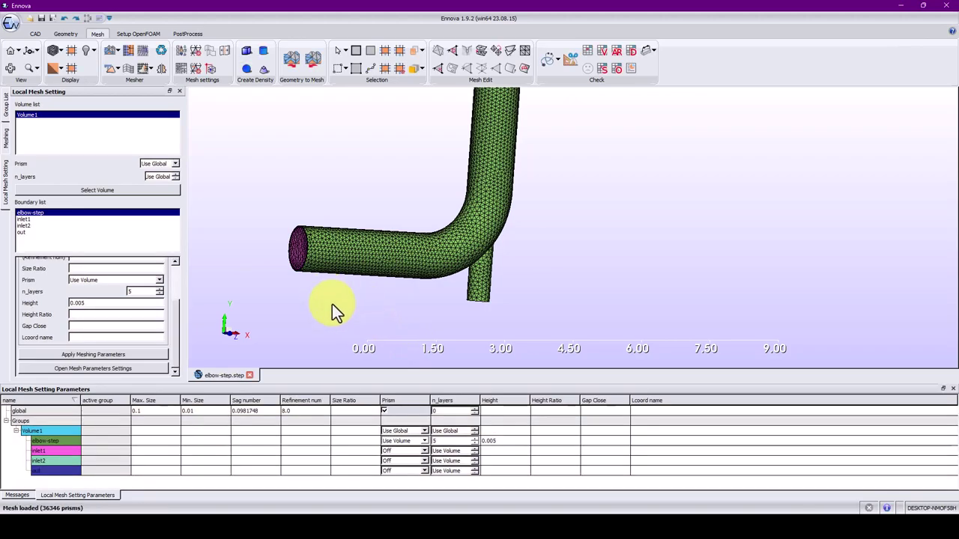
{"action": "left_click_drag", "start_coordinate": [332, 311], "coordinate": [310, 289]}
{"action": "scroll", "coordinate": [310, 290], "scroll_direction": "up", "scroll_amount": 4}
{"action": "scroll", "coordinate": [518, 300], "scroll_direction": "up", "scroll_amount": 5}
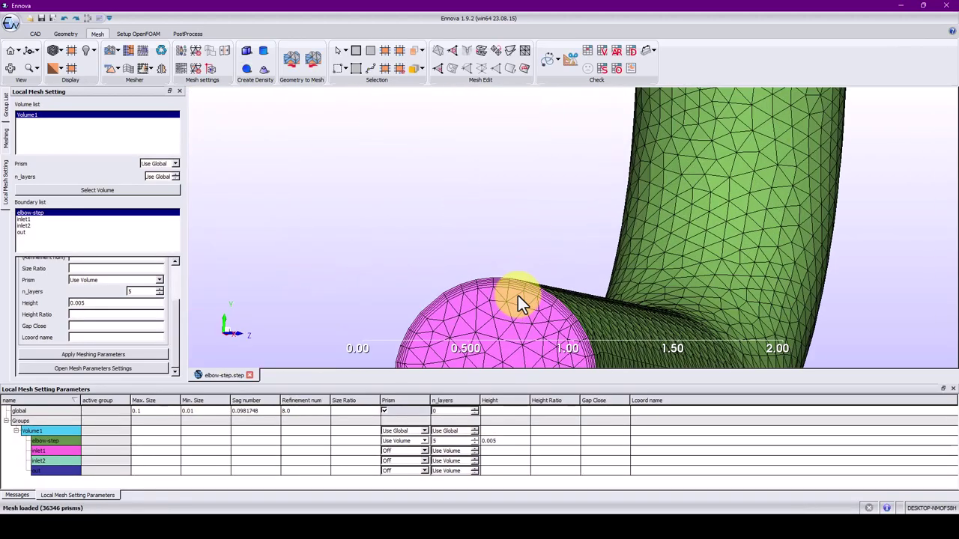
{"action": "left_click_drag", "start_coordinate": [635, 268], "coordinate": [542, 216]}
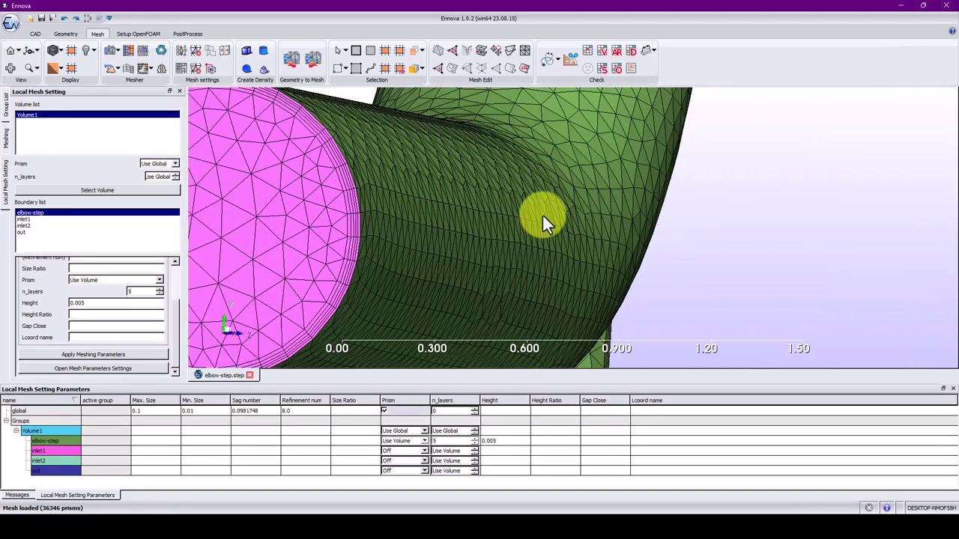
{"action": "scroll", "coordinate": [554, 239], "scroll_direction": "down", "scroll_amount": 5}
{"action": "left_click_drag", "start_coordinate": [562, 257], "coordinate": [544, 79]}
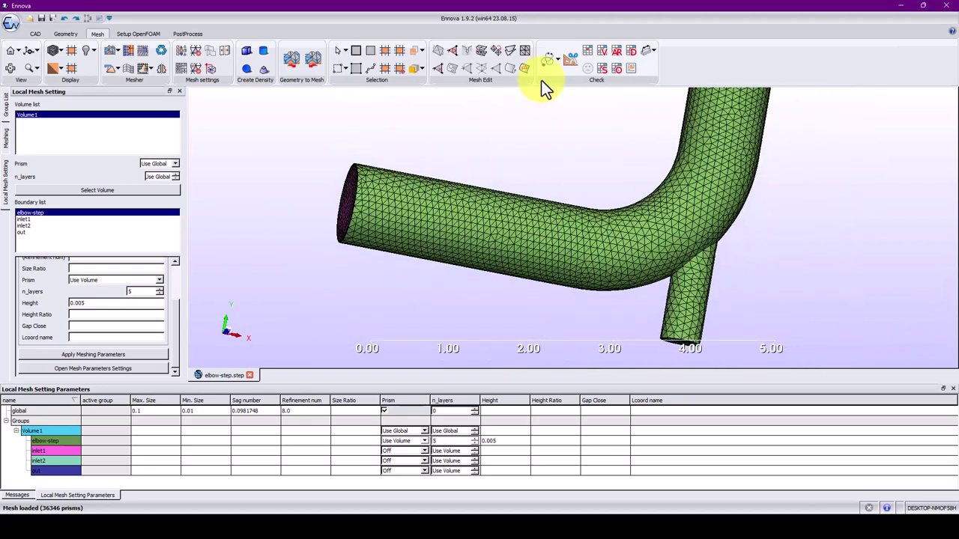
Extract a Z-plane section of the prism mesh as faces and turn off the drawn cut plane and box.
{"action": "left_click", "coordinate": [586, 68]}
{"action": "left_click_drag", "start_coordinate": [434, 216], "coordinate": [352, 232]}
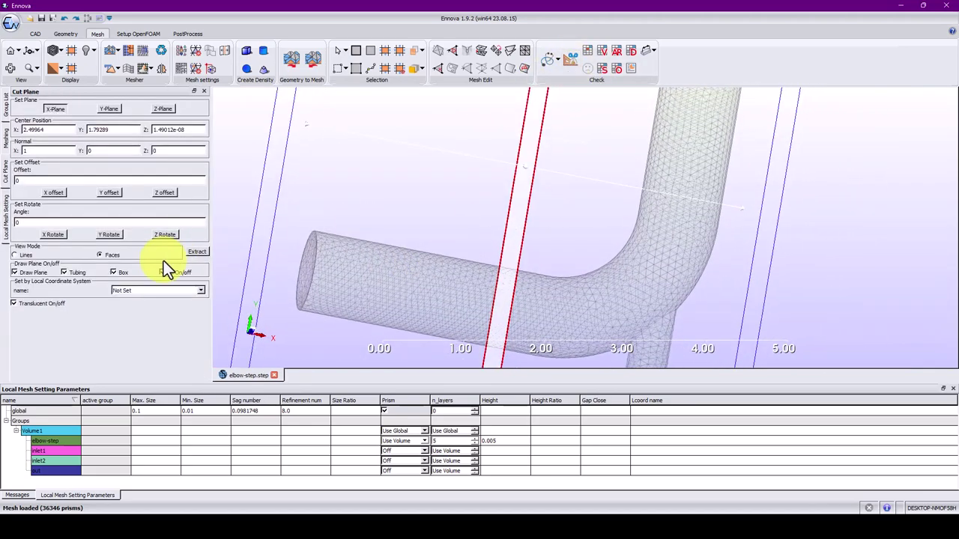
{"action": "left_click", "coordinate": [165, 110]}
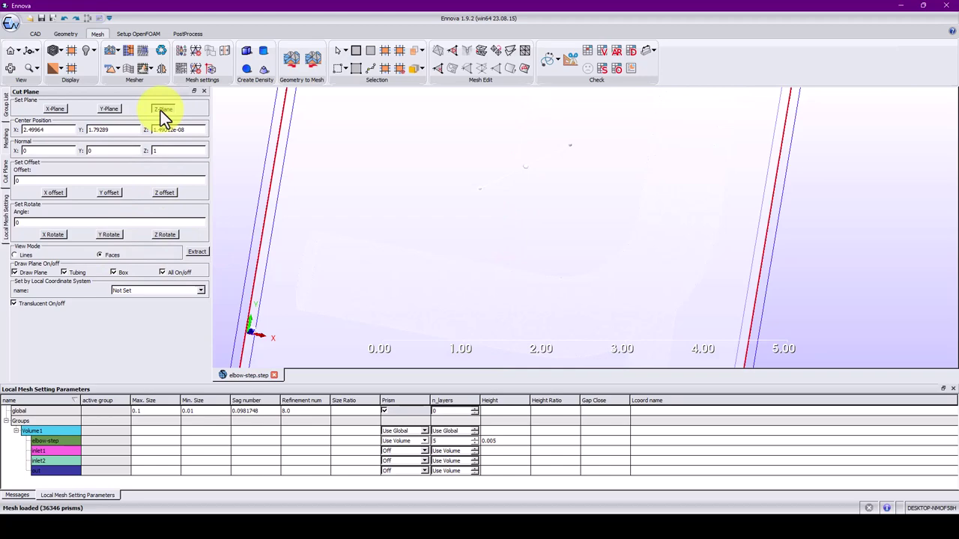
{"action": "left_click", "coordinate": [191, 251]}
{"action": "scroll", "coordinate": [420, 255], "scroll_direction": "up", "scroll_amount": 3}
{"action": "left_click", "coordinate": [178, 272]}
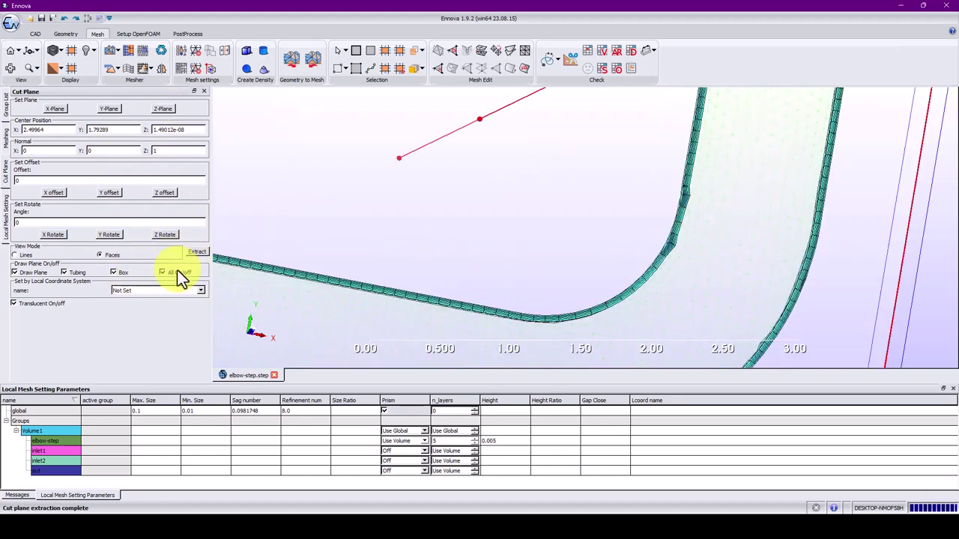
{"action": "left_click", "coordinate": [39, 305]}
{"action": "left_click", "coordinate": [39, 305]}
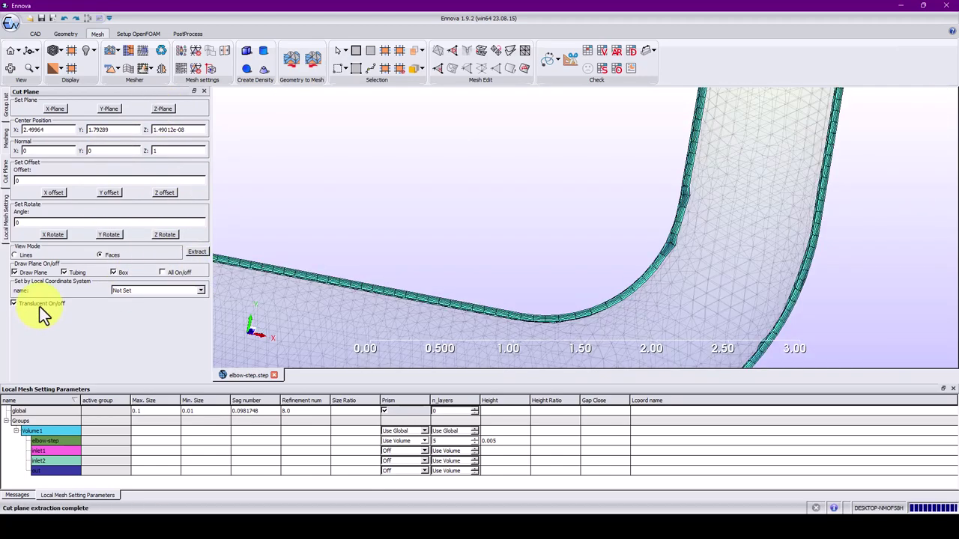
Examine the prism layers in the section along the bend, the straight pipe and the branch junction.
{"action": "left_click_drag", "start_coordinate": [601, 320], "coordinate": [551, 266]}
{"action": "scroll", "coordinate": [552, 228], "scroll_direction": "up", "scroll_amount": 4}
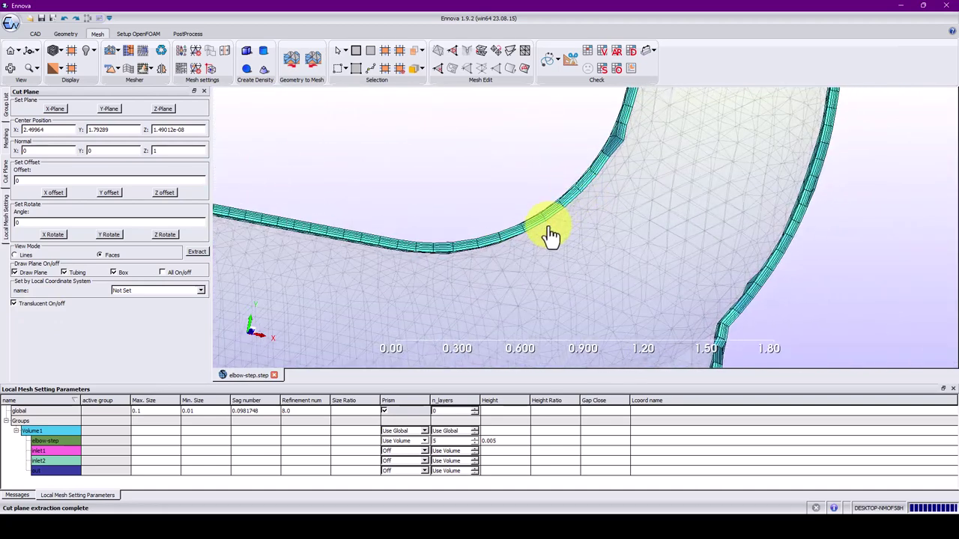
{"action": "scroll", "coordinate": [446, 335], "scroll_direction": "up", "scroll_amount": 2}
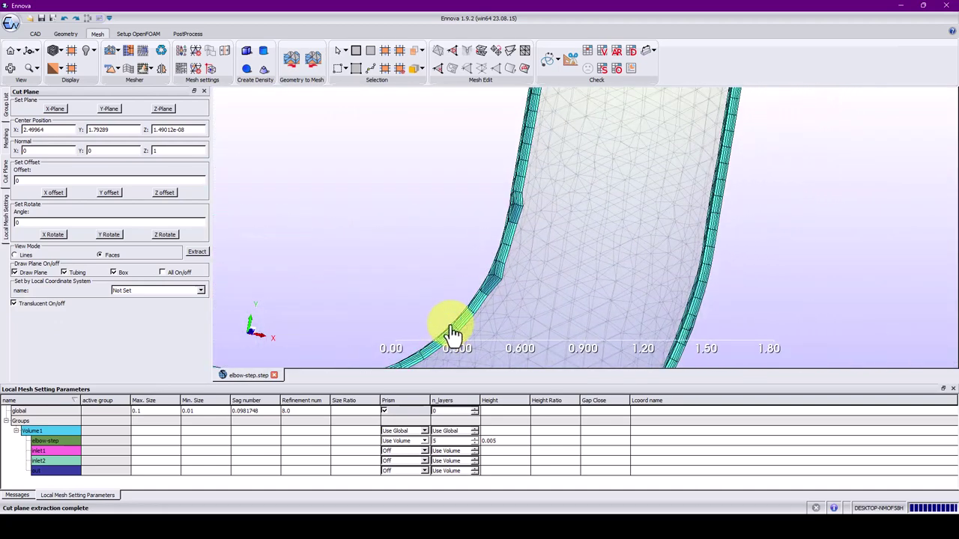
{"action": "left_click_drag", "start_coordinate": [454, 332], "coordinate": [456, 307]}
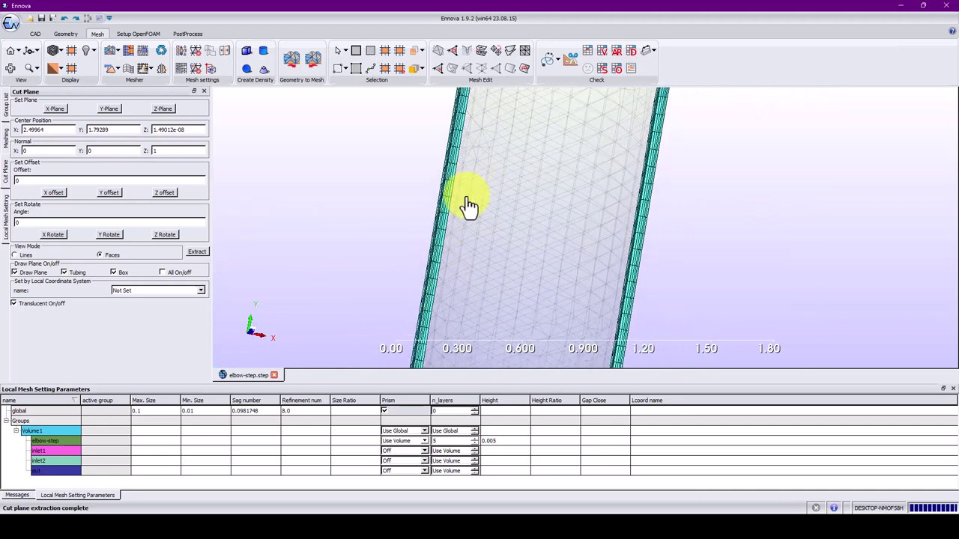
{"action": "left_click_drag", "start_coordinate": [468, 206], "coordinate": [542, 239]}
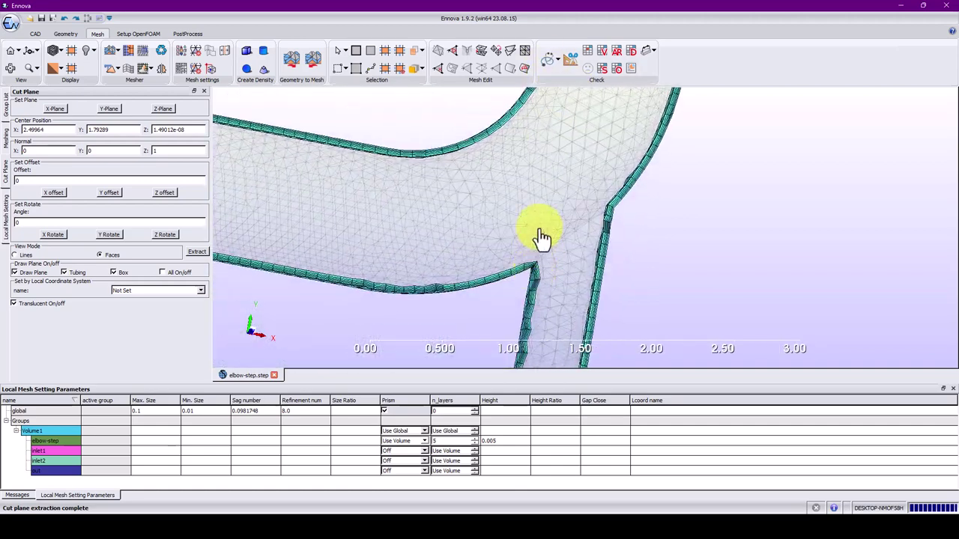
Compute the Mesh Quality report for the prism mesh and review its element counts down to the lowest quality range.
{"action": "left_click_drag", "start_coordinate": [343, 210], "coordinate": [499, 223]}
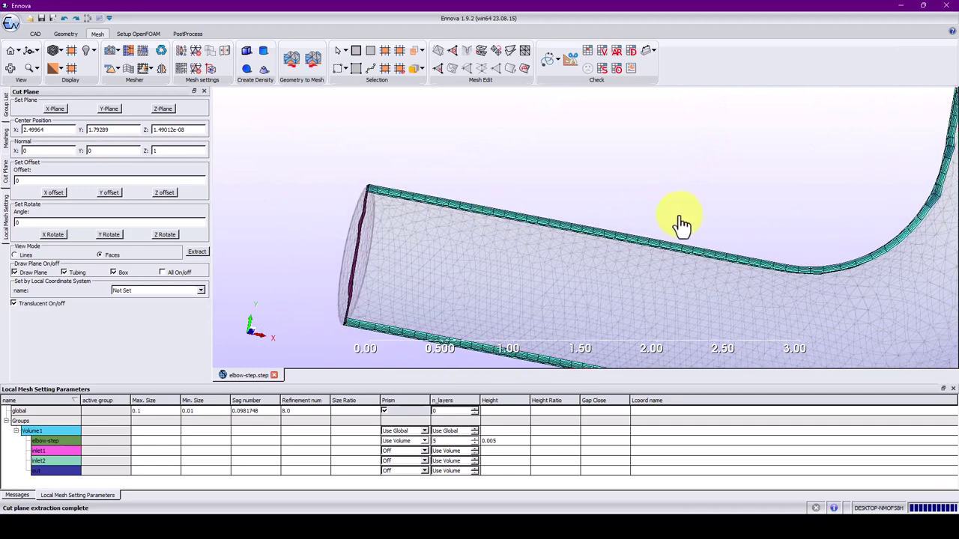
{"action": "left_click_drag", "start_coordinate": [682, 224], "coordinate": [550, 218]}
{"action": "left_click_drag", "start_coordinate": [670, 242], "coordinate": [632, 161]}
{"action": "left_click", "coordinate": [589, 49]}
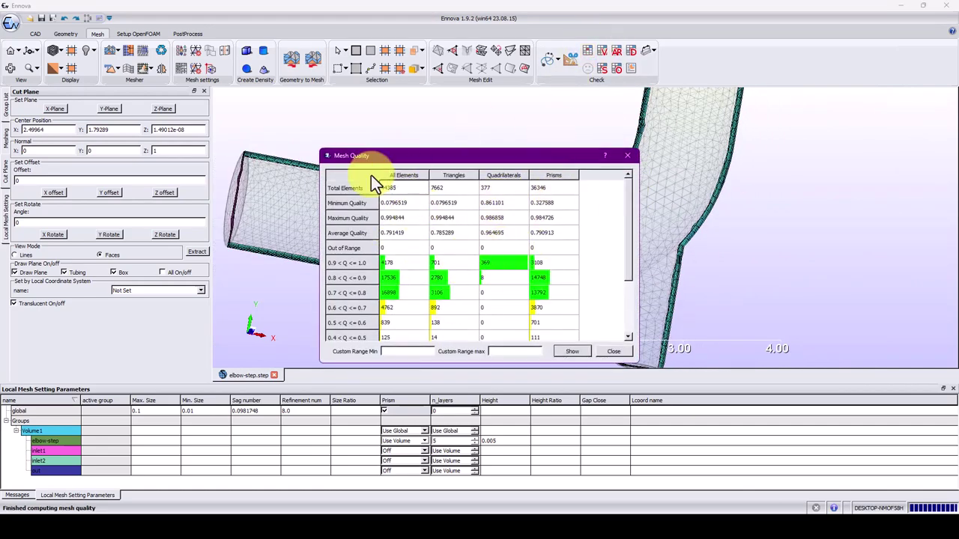
{"action": "scroll", "coordinate": [505, 269], "scroll_direction": "down", "scroll_amount": 2}
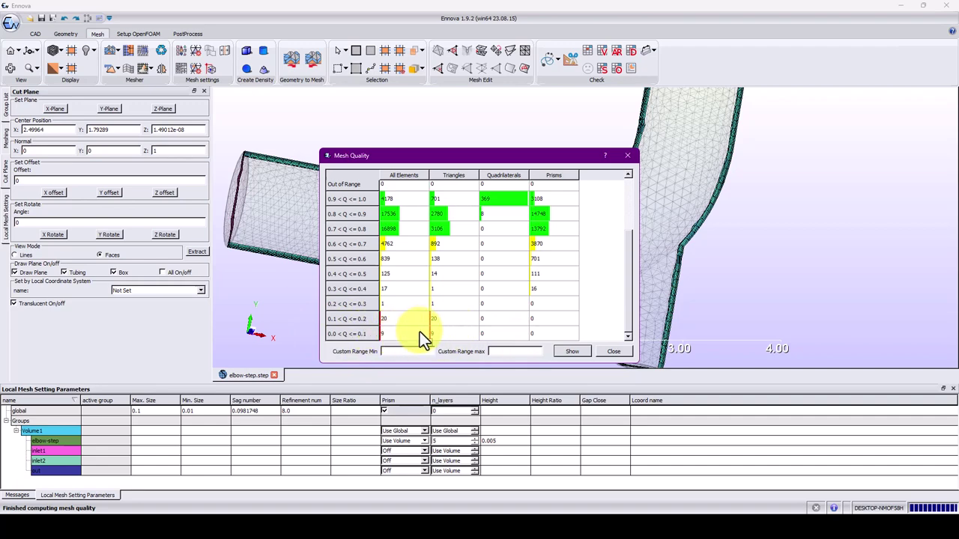
{"action": "left_click", "coordinate": [613, 352]}
Review the Mesh Orthogonality and Mesh Skewness reports for all element types.
{"action": "left_click", "coordinate": [616, 72]}
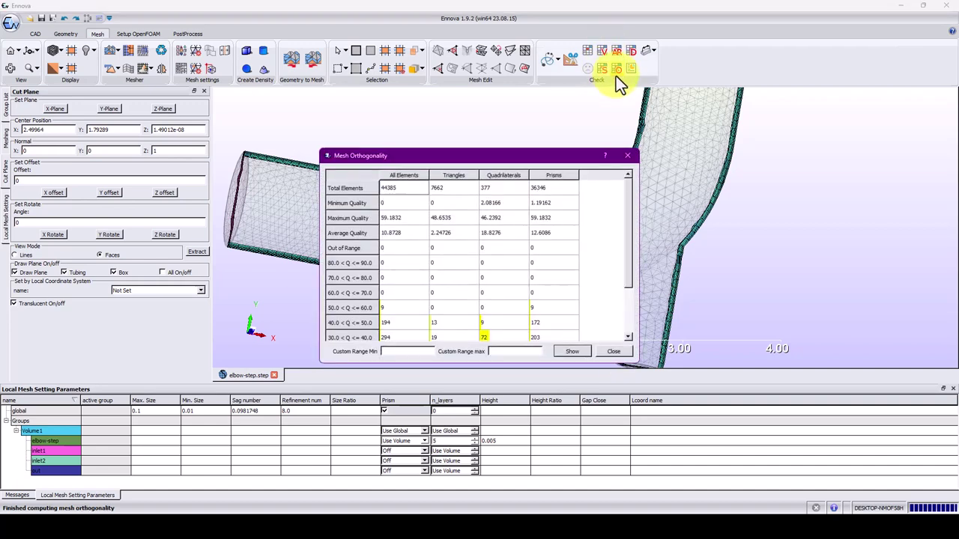
{"action": "scroll", "coordinate": [549, 284], "scroll_direction": "down", "scroll_amount": 2}
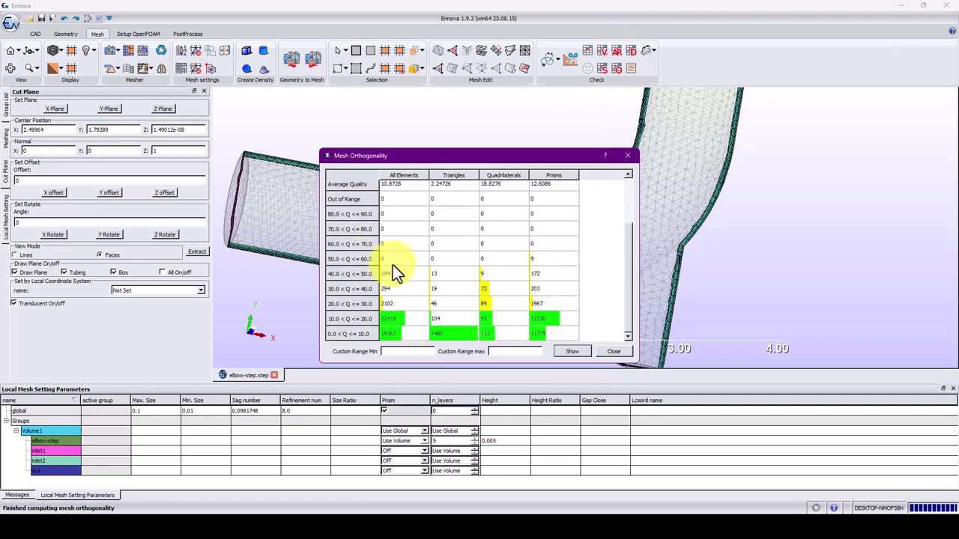
{"action": "left_click", "coordinate": [602, 67]}
{"action": "scroll", "coordinate": [478, 288], "scroll_direction": "down", "scroll_amount": 1}
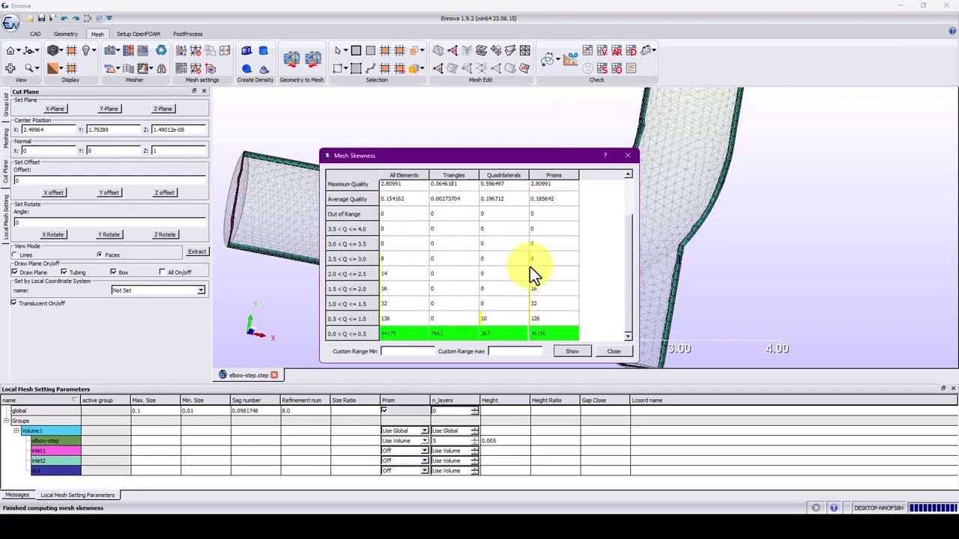
{"action": "left_click", "coordinate": [629, 156]}
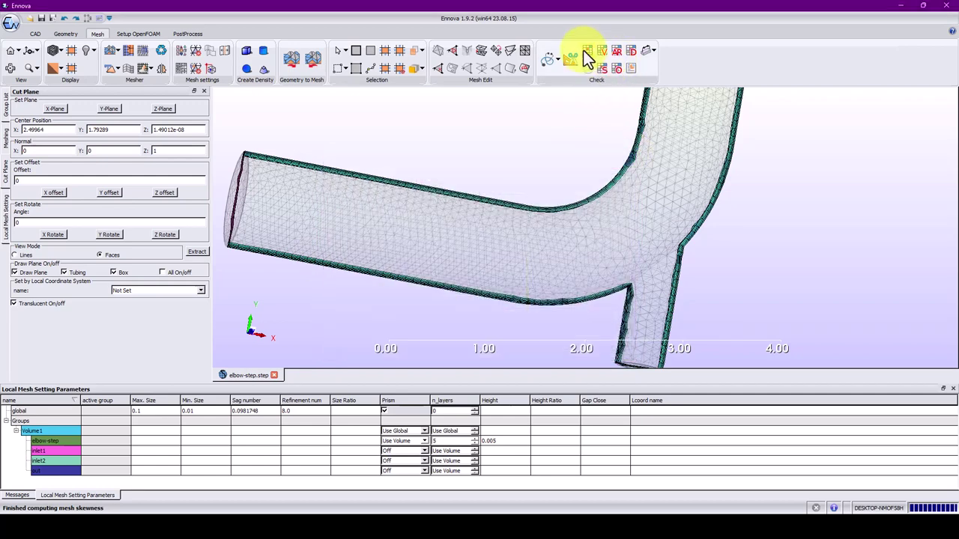
Recheck the lowest ranges of the Mesh Quality report and inspect the sectioned elbow's wall layers.
{"action": "left_click", "coordinate": [583, 51]}
{"action": "scroll", "coordinate": [537, 255], "scroll_direction": "down", "scroll_amount": 2}
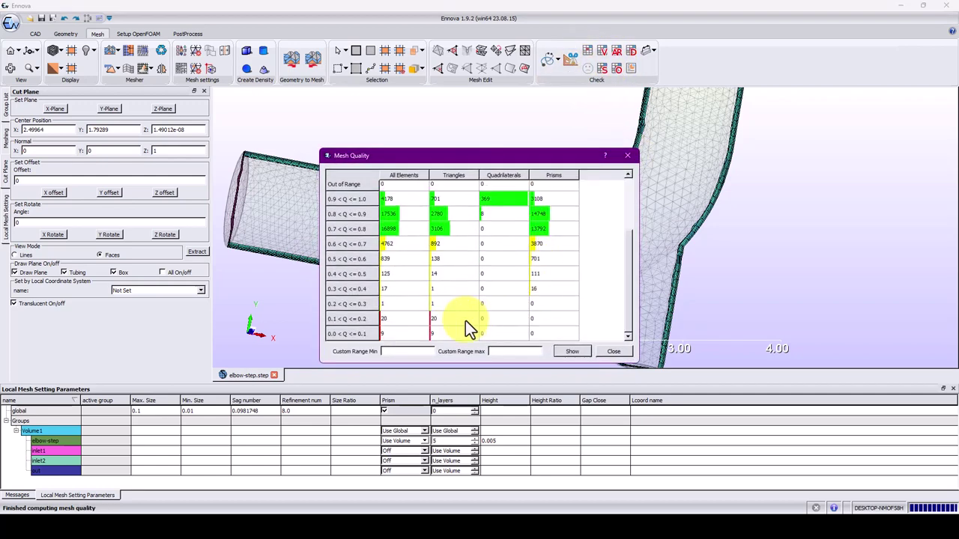
{"action": "left_click", "coordinate": [630, 157]}
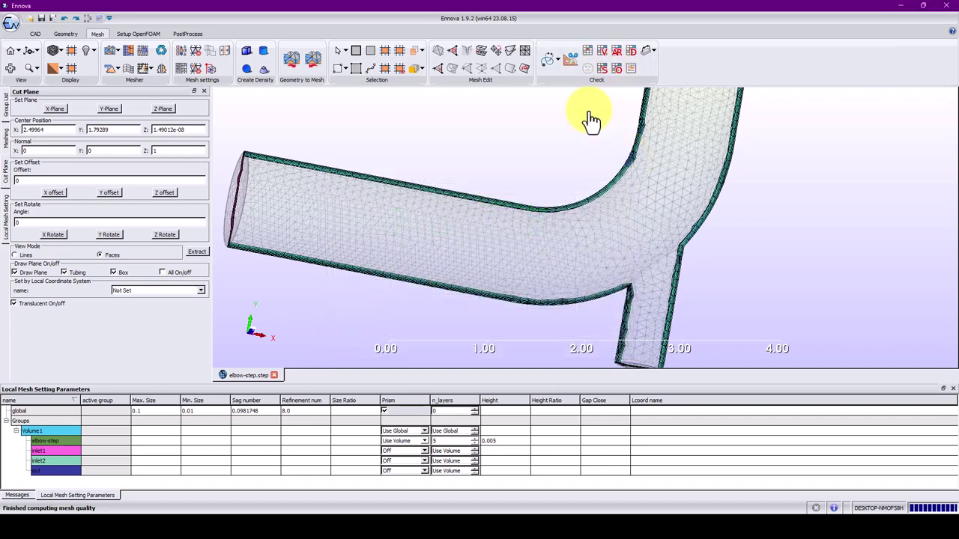
{"action": "middle_click_drag", "start_coordinate": [418, 225], "coordinate": [488, 274]}
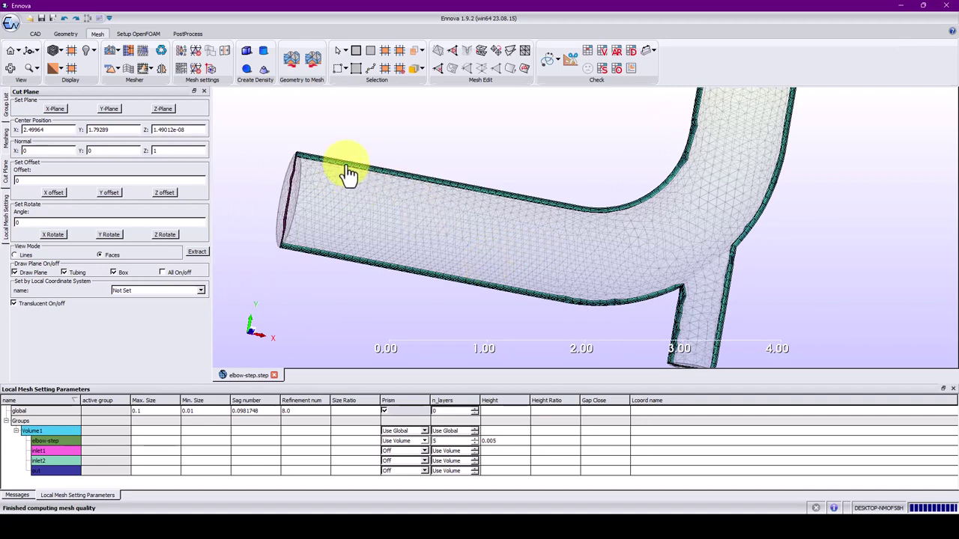
{"action": "scroll", "coordinate": [300, 218], "scroll_direction": "down", "scroll_amount": 2}
{"action": "scroll", "coordinate": [390, 207], "scroll_direction": "up", "scroll_amount": 3}
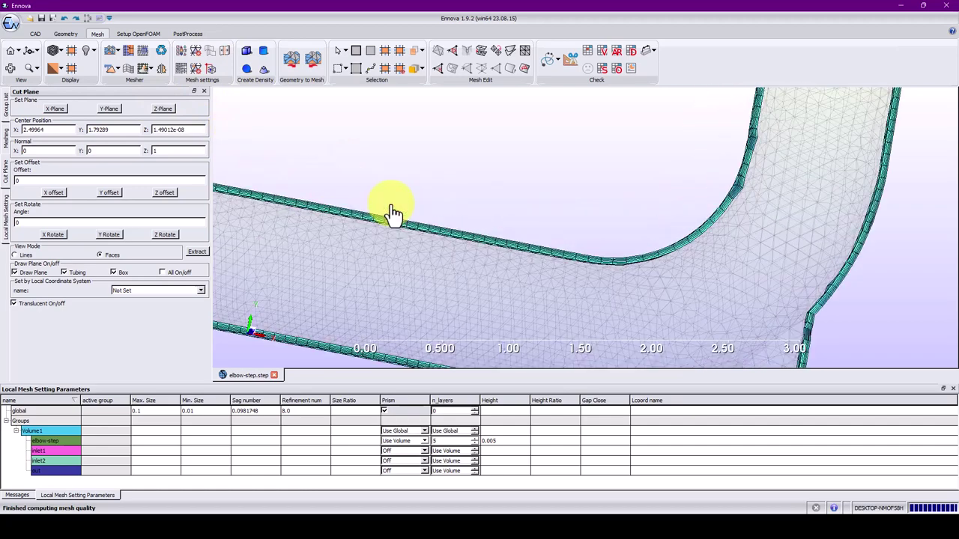
{"action": "scroll", "coordinate": [395, 215], "scroll_direction": "down", "scroll_amount": 3}
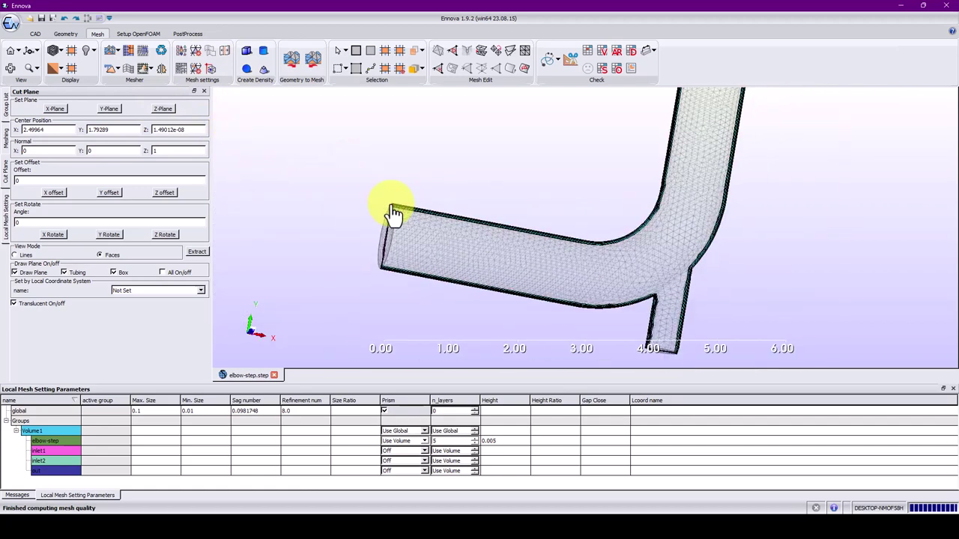
Generate a polyhedral mesh of the elbow and inspect its inlet1 face, bend and branch.
{"action": "left_click", "coordinate": [118, 71]}
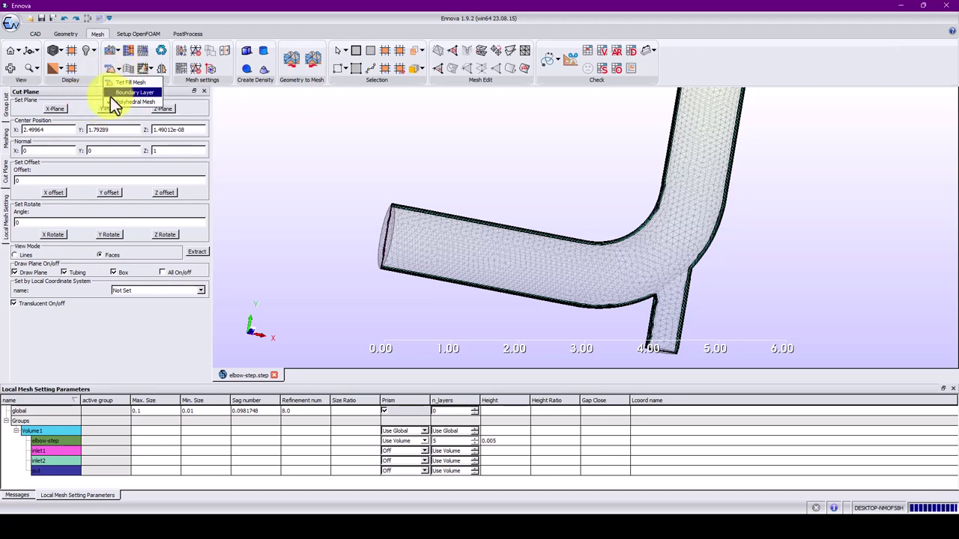
{"action": "left_click", "coordinate": [307, 164]}
{"action": "left_click", "coordinate": [110, 74]}
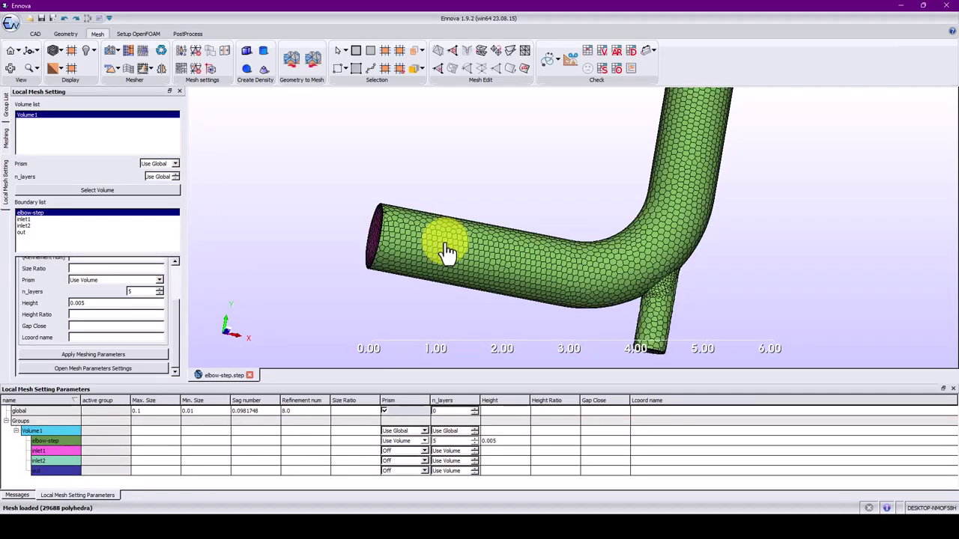
{"action": "left_click_drag", "start_coordinate": [386, 300], "coordinate": [502, 269]}
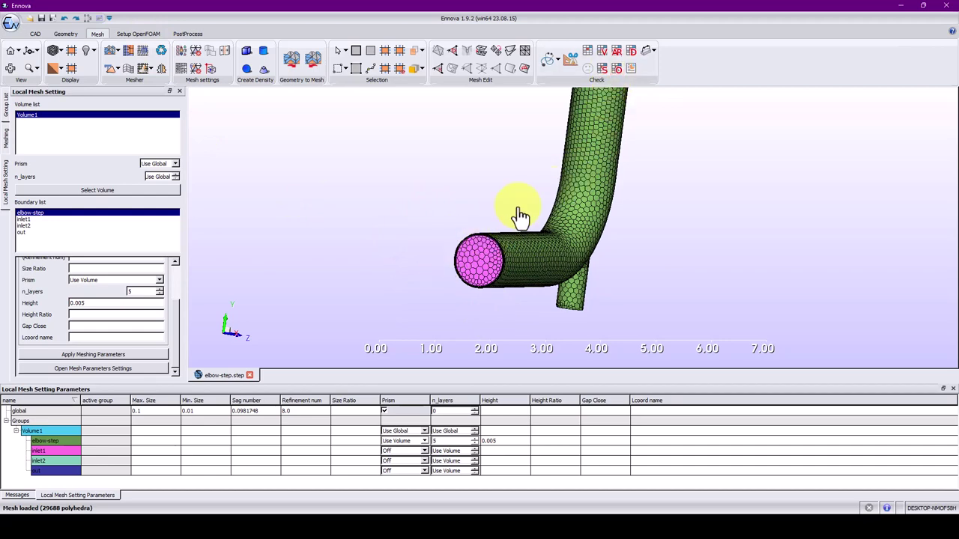
{"action": "left_click_drag", "start_coordinate": [521, 216], "coordinate": [442, 283]}
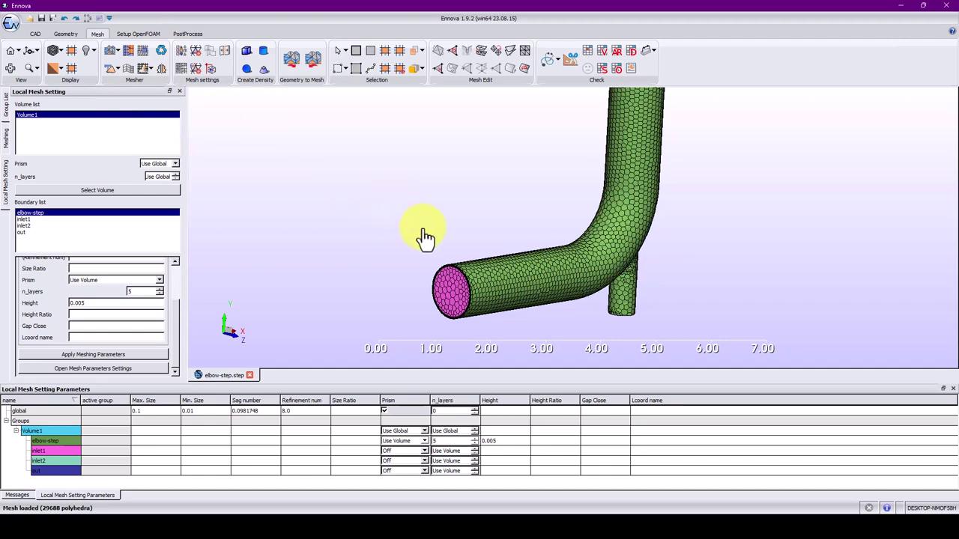
{"action": "scroll", "coordinate": [425, 238], "scroll_direction": "down", "scroll_amount": 2}
{"action": "middle_click_drag", "start_coordinate": [432, 197], "coordinate": [380, 252]}
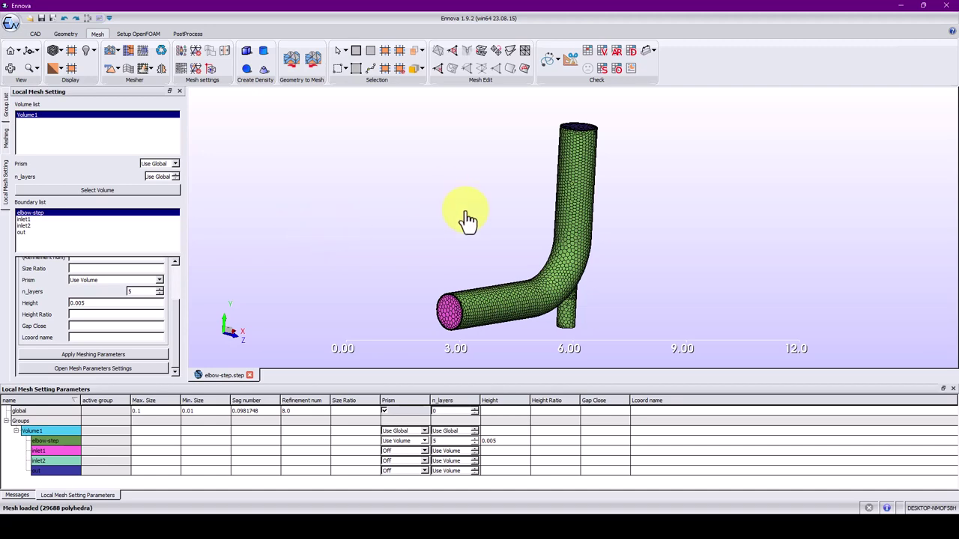
{"action": "left_click_drag", "start_coordinate": [365, 201], "coordinate": [285, 158]}
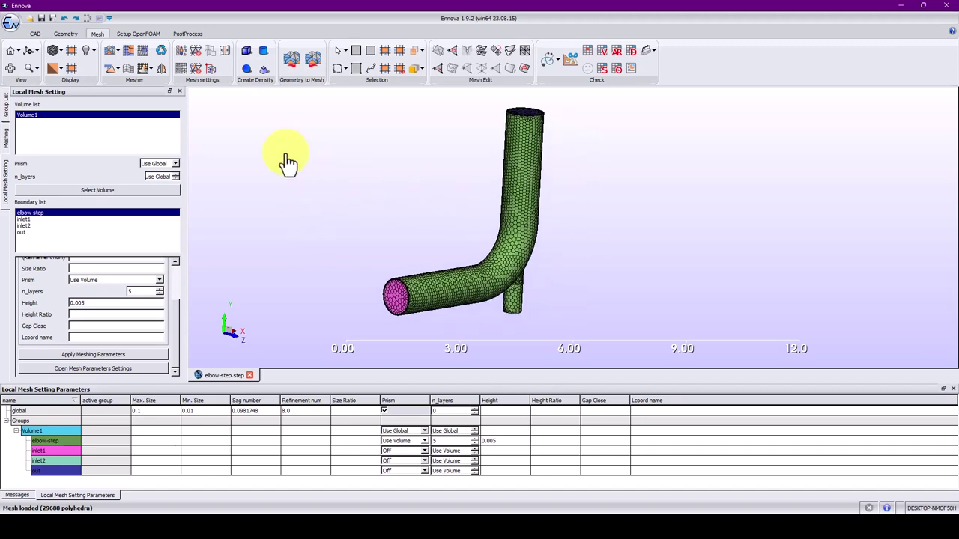
Open the geometry file elbow-stl-dirty.stl and inspect the holes in the pipe wall and end cap.
{"action": "left_click", "coordinate": [31, 17]}
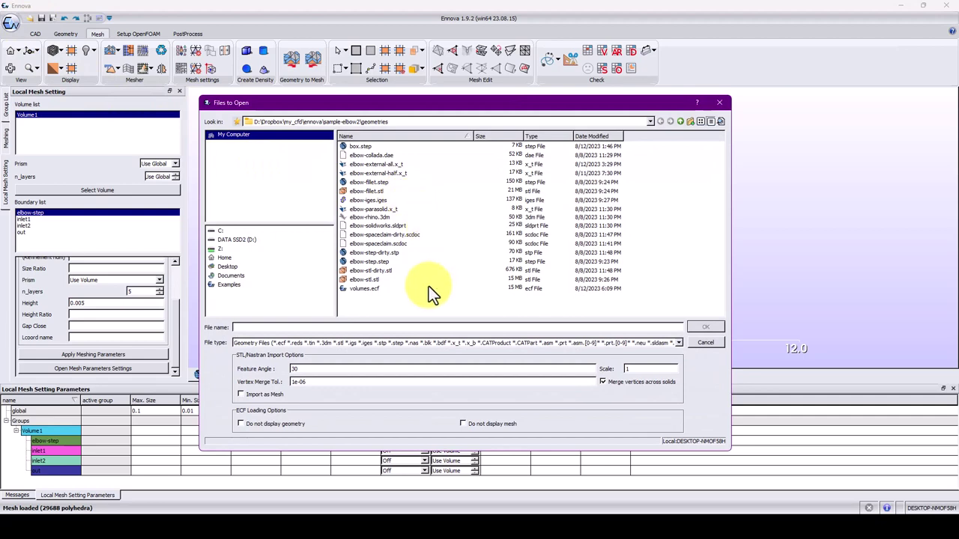
{"action": "left_click", "coordinate": [373, 271]}
{"action": "left_click", "coordinate": [715, 327]}
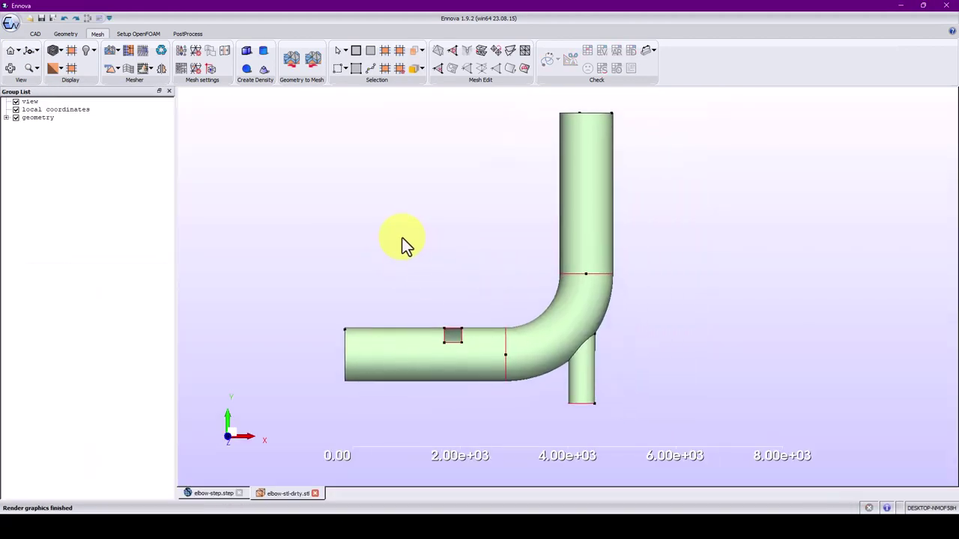
{"action": "left_click_drag", "start_coordinate": [402, 246], "coordinate": [481, 316]}
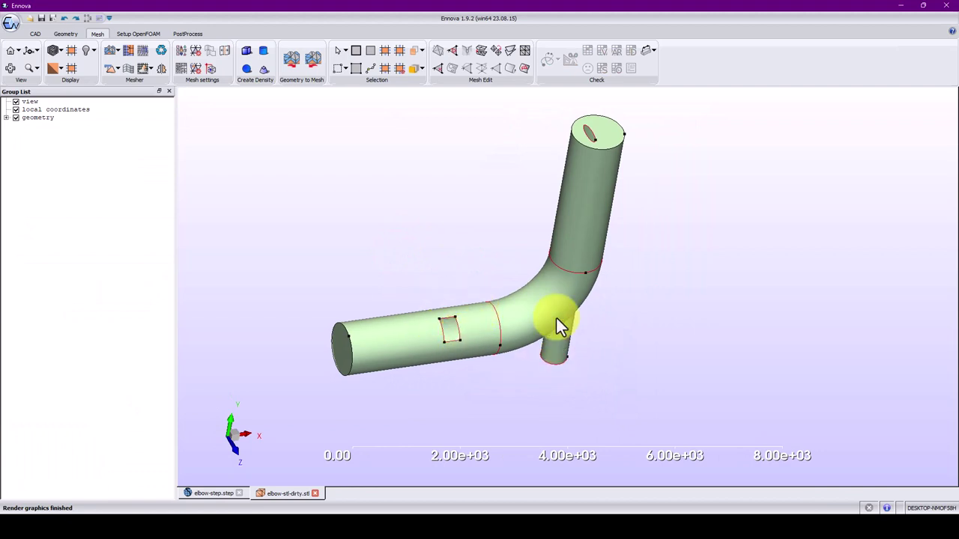
{"action": "scroll", "coordinate": [503, 353], "scroll_direction": "up", "scroll_amount": 2}
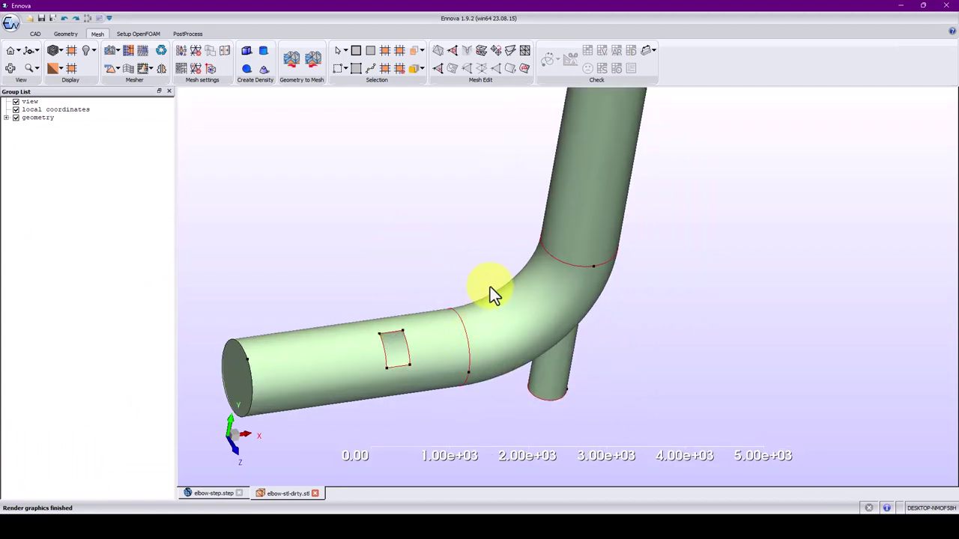
{"action": "scroll", "coordinate": [478, 281], "scroll_direction": "down", "scroll_amount": 2}
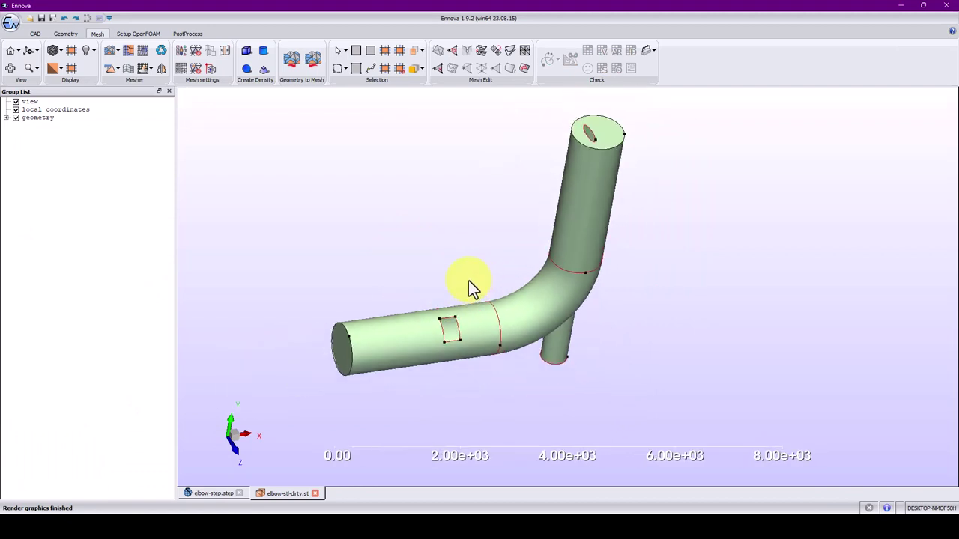
Create a volume from the elbow-stl-dirty geometry group.
{"action": "left_click", "coordinate": [6, 119]}
{"action": "left_click", "coordinate": [66, 154]}
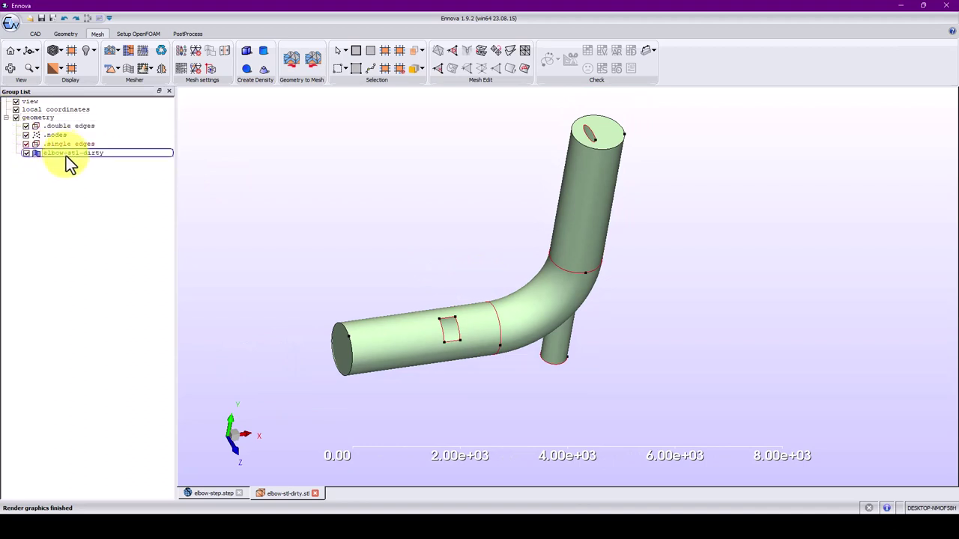
{"action": "right_click", "coordinate": [66, 156]}
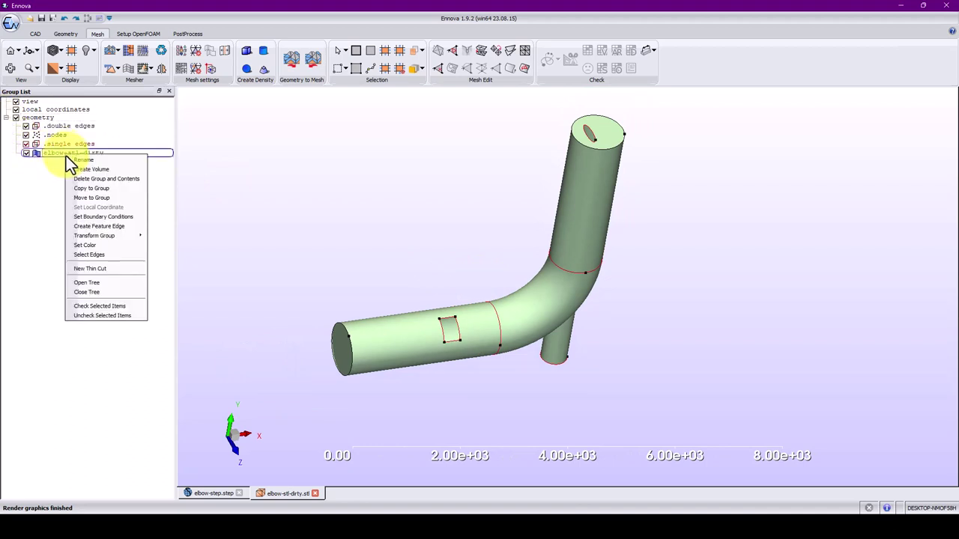
{"action": "left_click", "coordinate": [122, 171]}
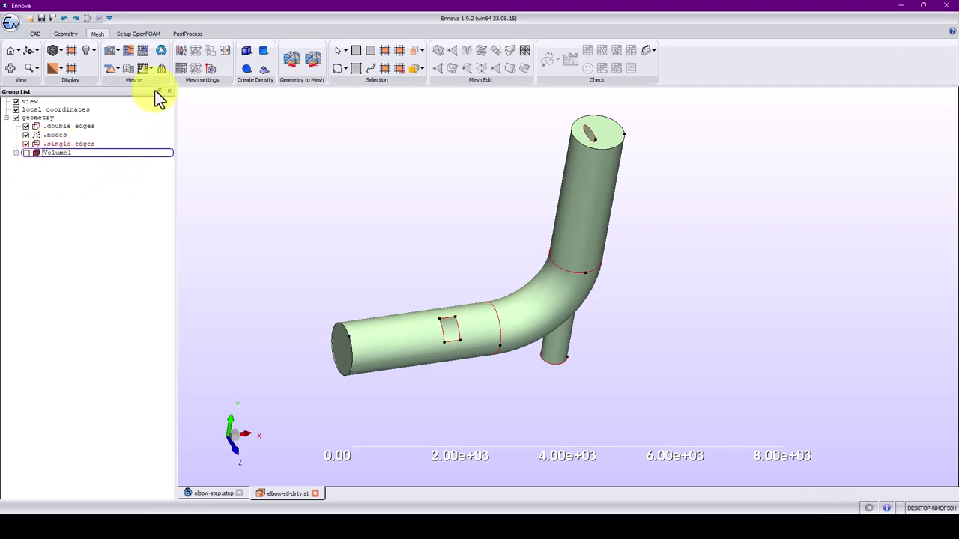
Set the global meshing parameters for the dirty elbow to a maximum size of 0.1 and a minimum size of 0.01.
{"action": "left_click", "coordinate": [185, 70]}
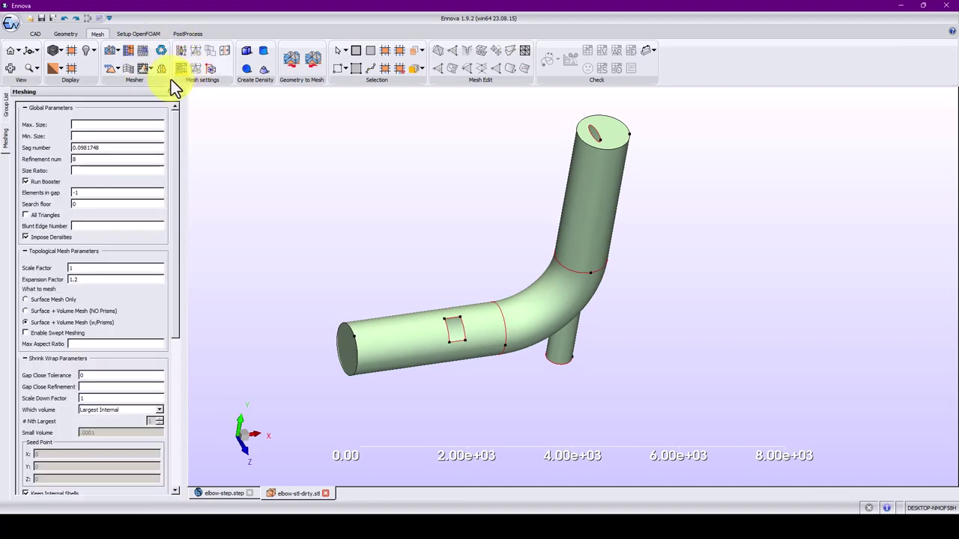
{"action": "left_click", "coordinate": [176, 74]}
{"action": "left_click", "coordinate": [182, 66]}
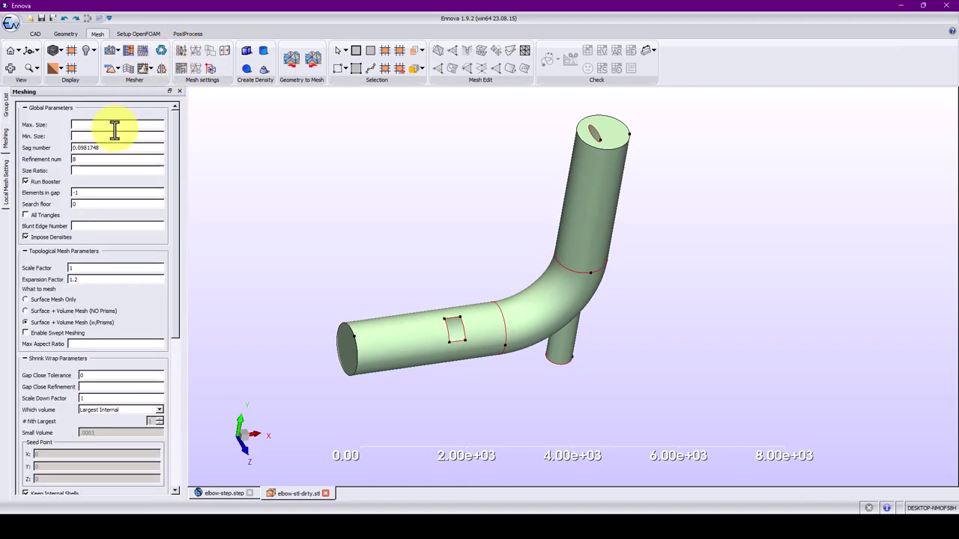
{"action": "left_click", "coordinate": [118, 126]}
{"action": "type", "text": "0"}
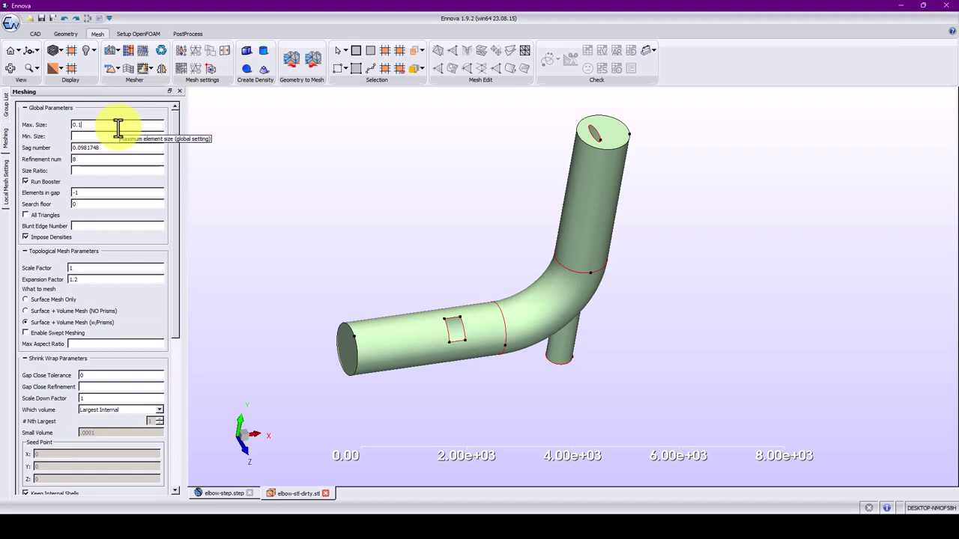
{"action": "type", "text": ".1"}
{"action": "left_click", "coordinate": [120, 137]}
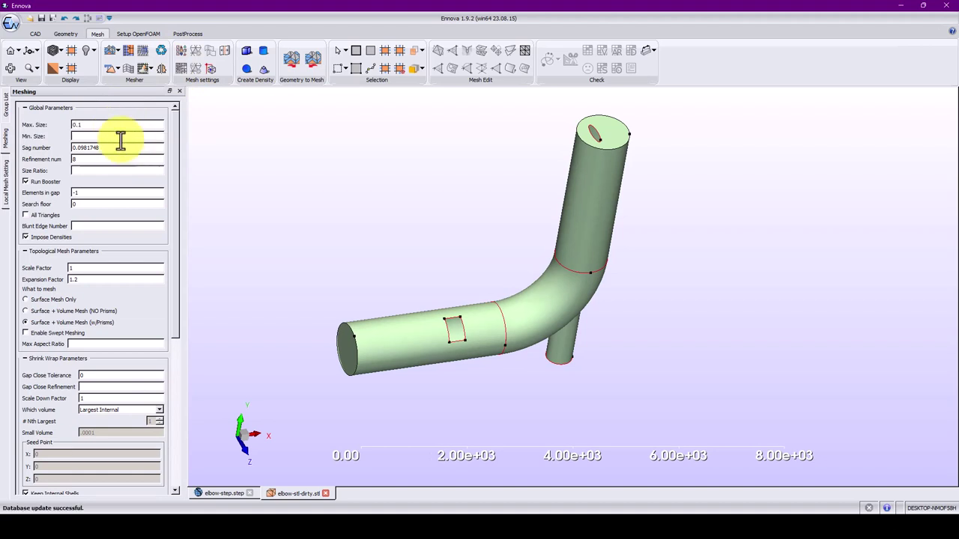
{"action": "type", "text": "0.01"}
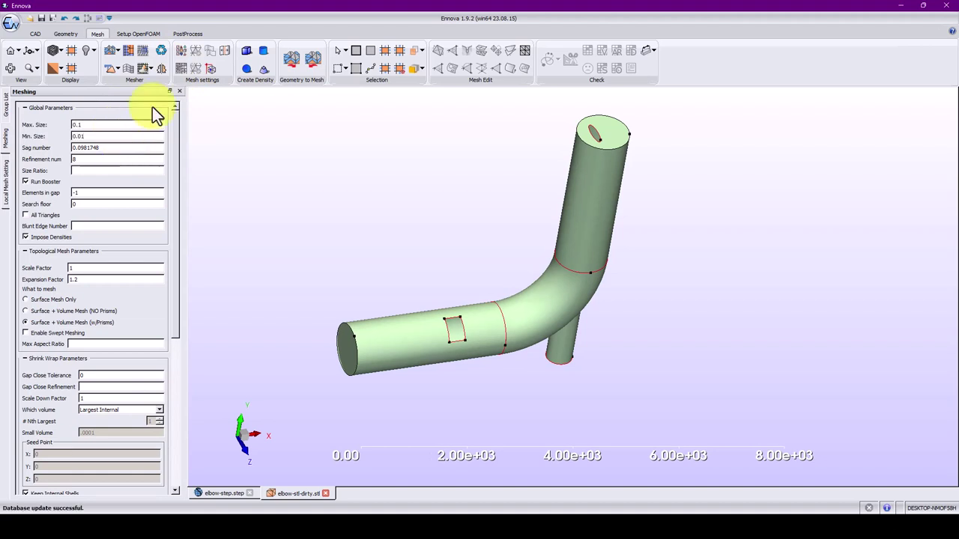
Try to mesh the dirty elbow volume, cancel the run and view the elbow-step polyhedral mesh.
{"action": "left_click", "coordinate": [129, 50]}
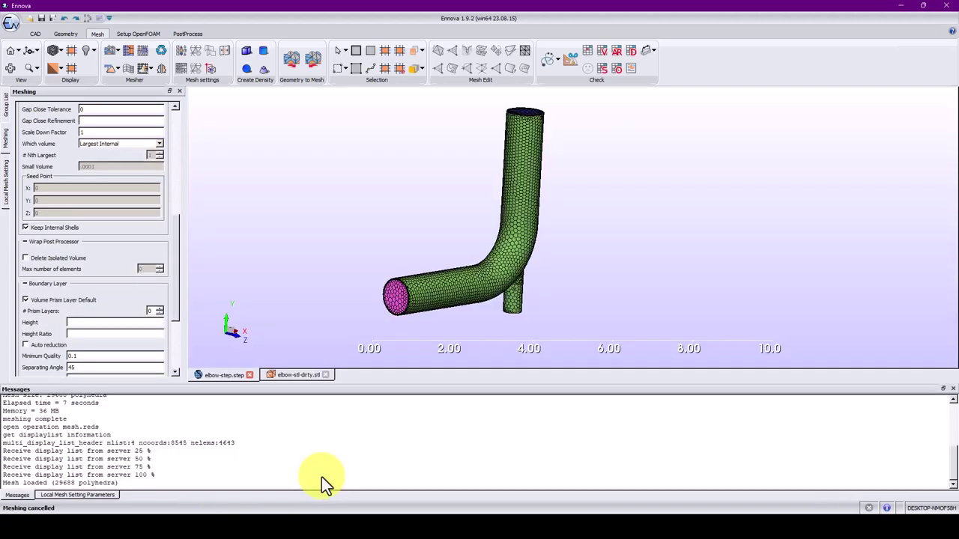
{"action": "scroll", "coordinate": [449, 296], "scroll_direction": "down", "scroll_amount": 2}
{"action": "scroll", "coordinate": [451, 306], "scroll_direction": "up", "scroll_amount": 5}
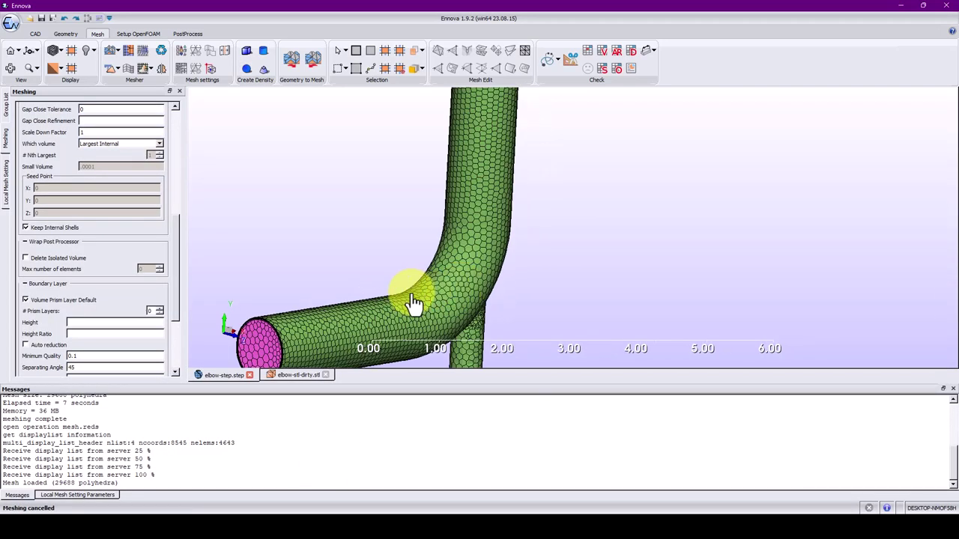
{"action": "middle_click_drag", "start_coordinate": [421, 299], "coordinate": [350, 360]}
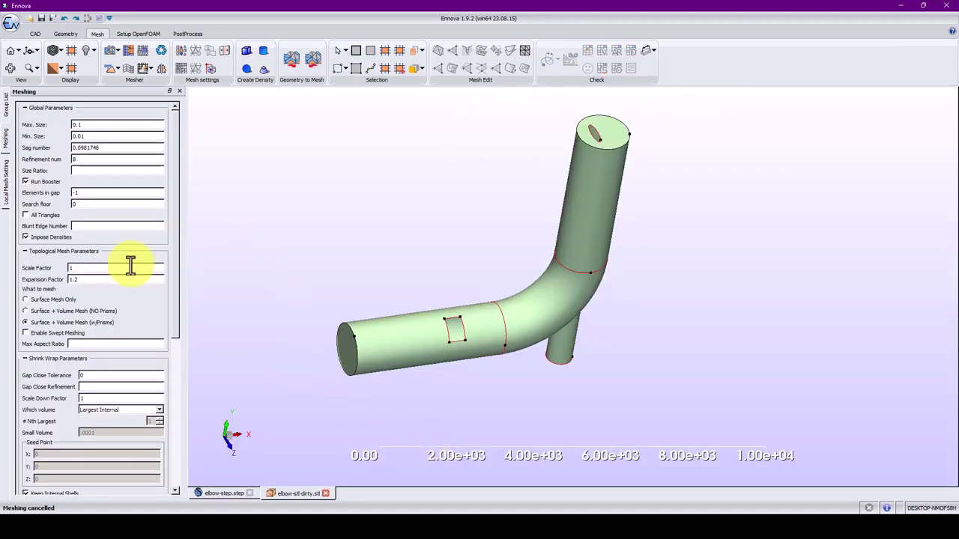
Switch the dirty elbow's meshing to Surface Mesh Only, try a mesh run and cancel it.
{"action": "left_click", "coordinate": [49, 298]}
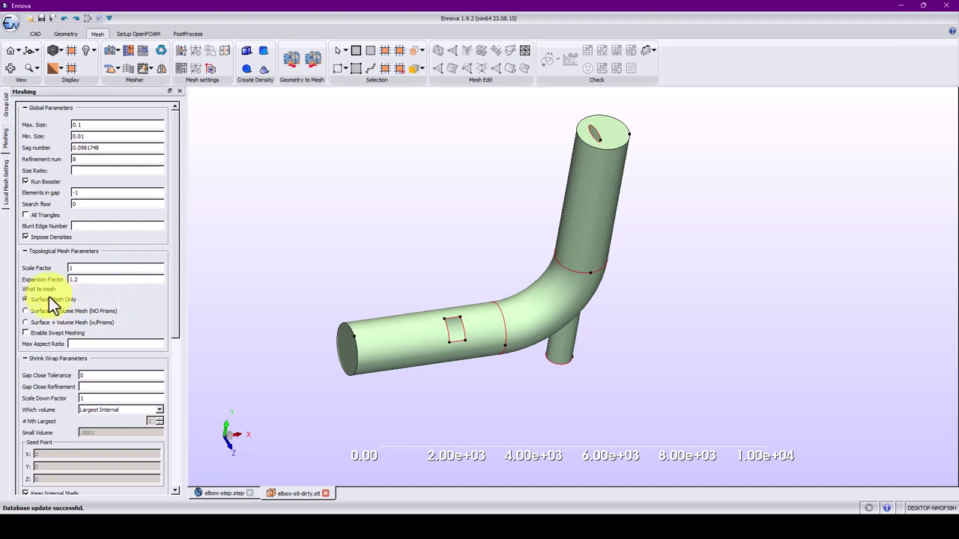
{"action": "left_click", "coordinate": [149, 52]}
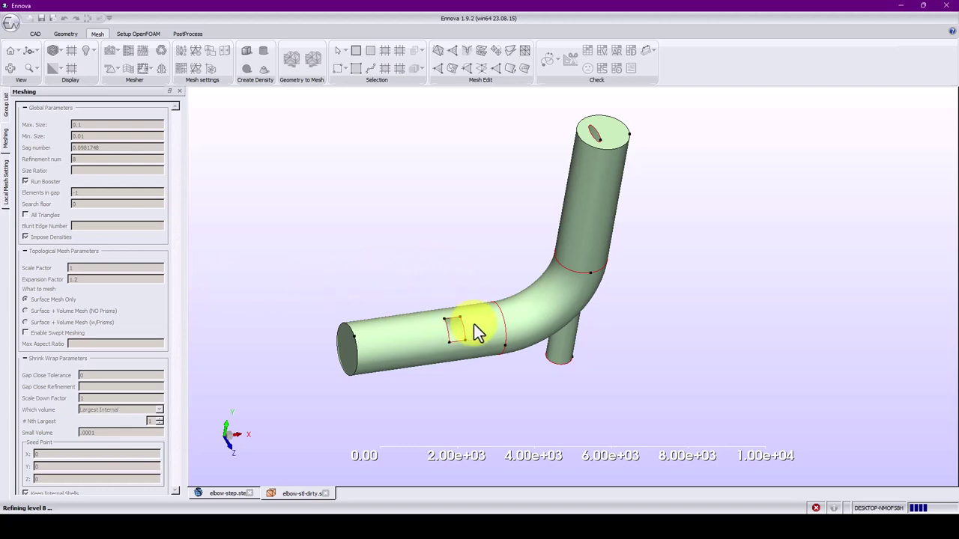
{"action": "scroll", "coordinate": [570, 225], "scroll_direction": "up", "scroll_amount": 2}
{"action": "scroll", "coordinate": [598, 168], "scroll_direction": "up", "scroll_amount": 2}
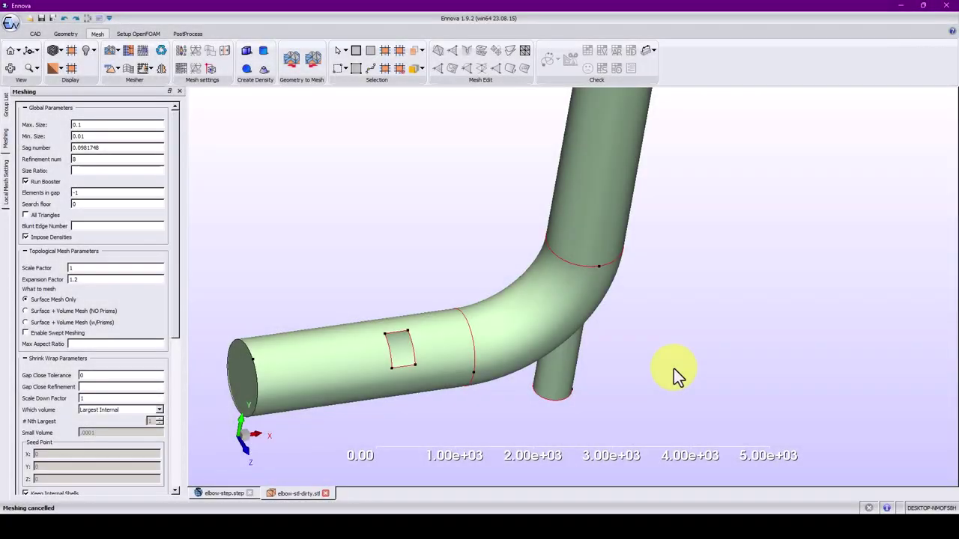
{"action": "left_click_drag", "start_coordinate": [636, 271], "coordinate": [693, 473]}
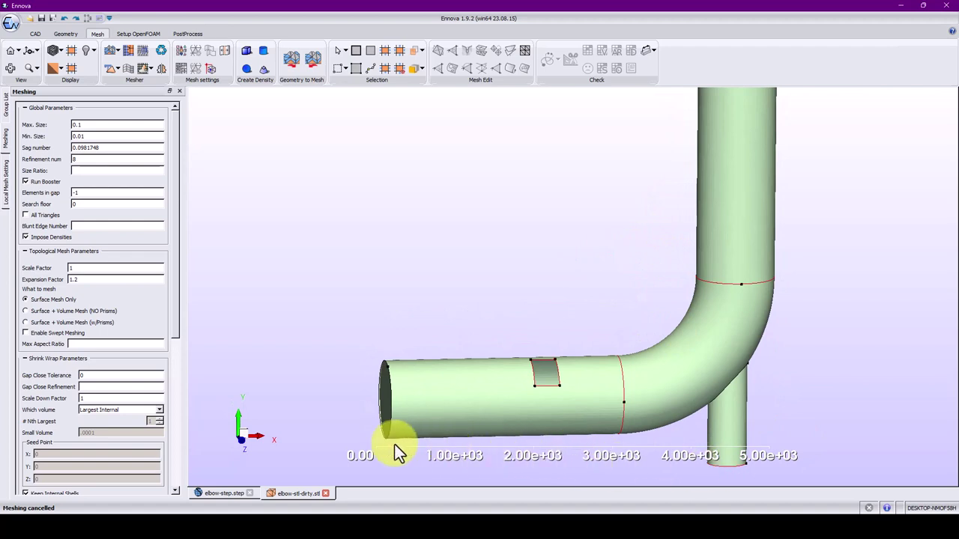
{"action": "left_click_drag", "start_coordinate": [396, 449], "coordinate": [406, 316]}
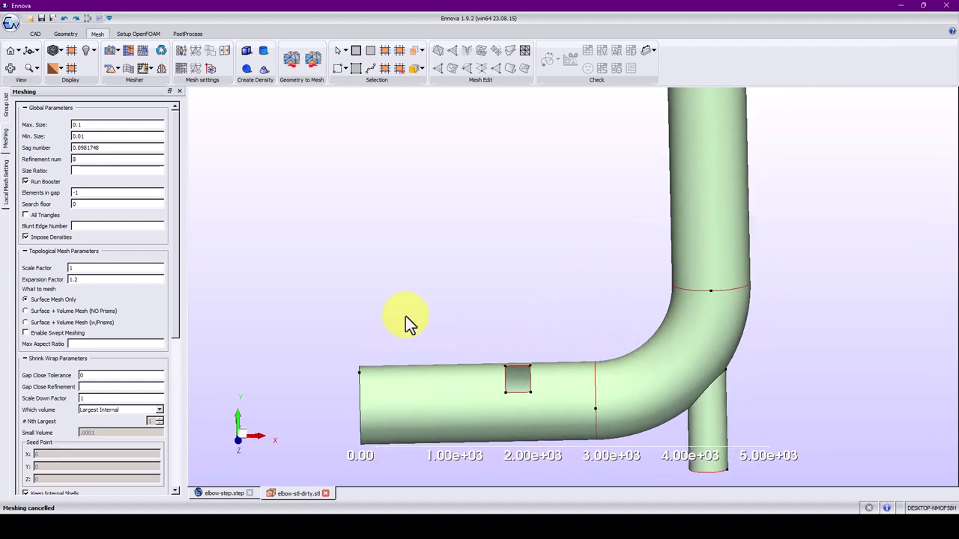
Set the maximum size to 100 and the minimum size to 10, and generate the dirty elbow's surface mesh.
{"action": "double_click", "coordinate": [112, 130]}
{"action": "type", "text": "100"}
{"action": "key", "text": "Return"}
{"action": "double_click", "coordinate": [109, 136]}
{"action": "type", "text": "10"}
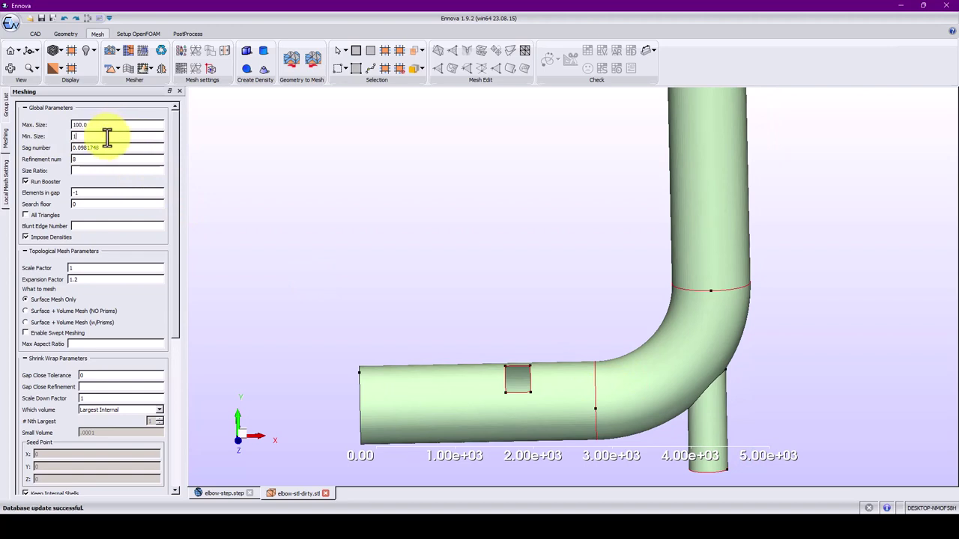
{"action": "key", "text": "Return"}
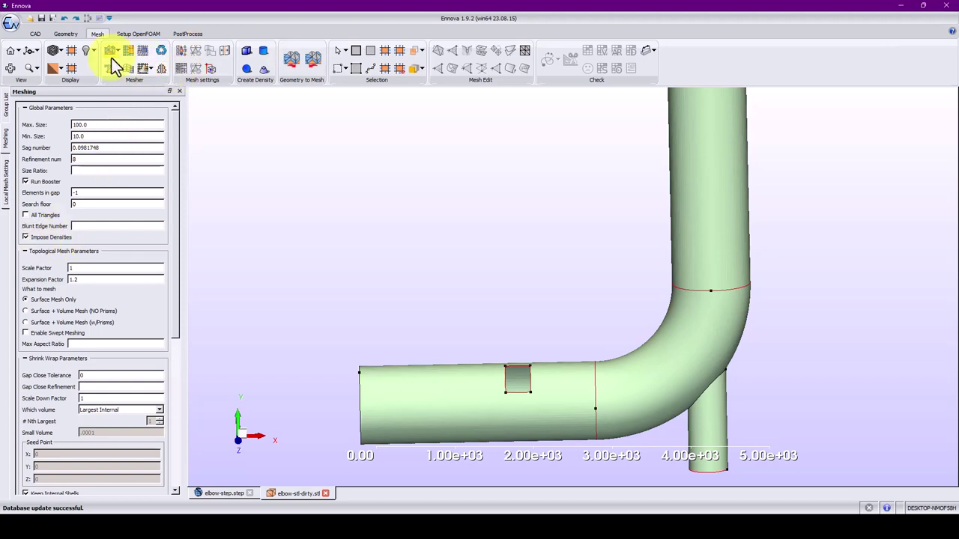
{"action": "left_click", "coordinate": [142, 47]}
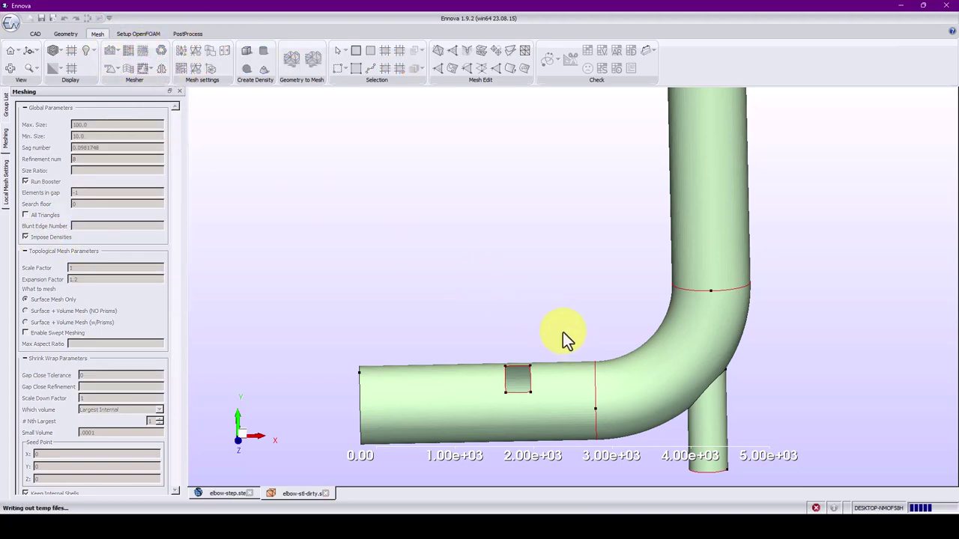
{"action": "left_click_drag", "start_coordinate": [563, 332], "coordinate": [479, 315]}
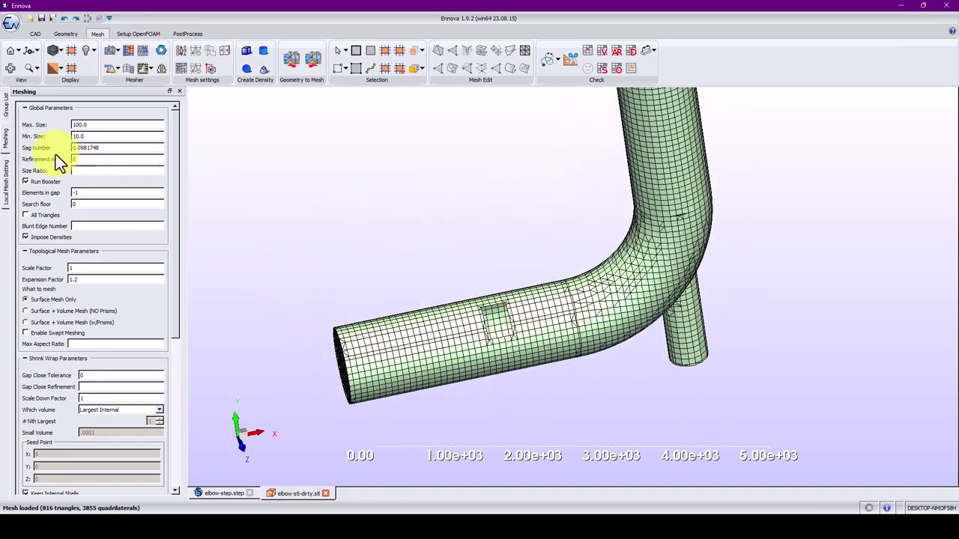
Delete the generated surface mesh of the dirty elbow.
{"action": "left_click", "coordinate": [5, 105]}
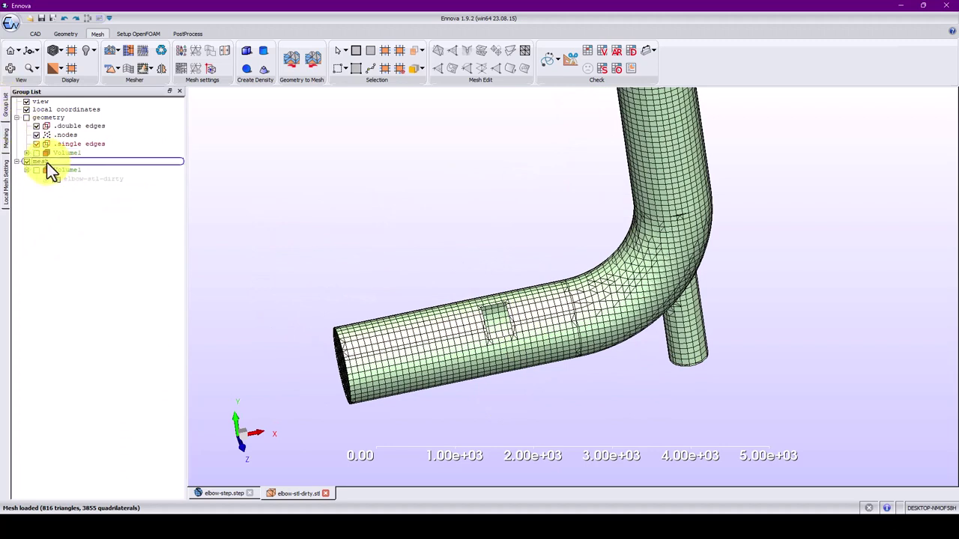
{"action": "right_click", "coordinate": [46, 162]}
{"action": "left_click", "coordinate": [80, 166]}
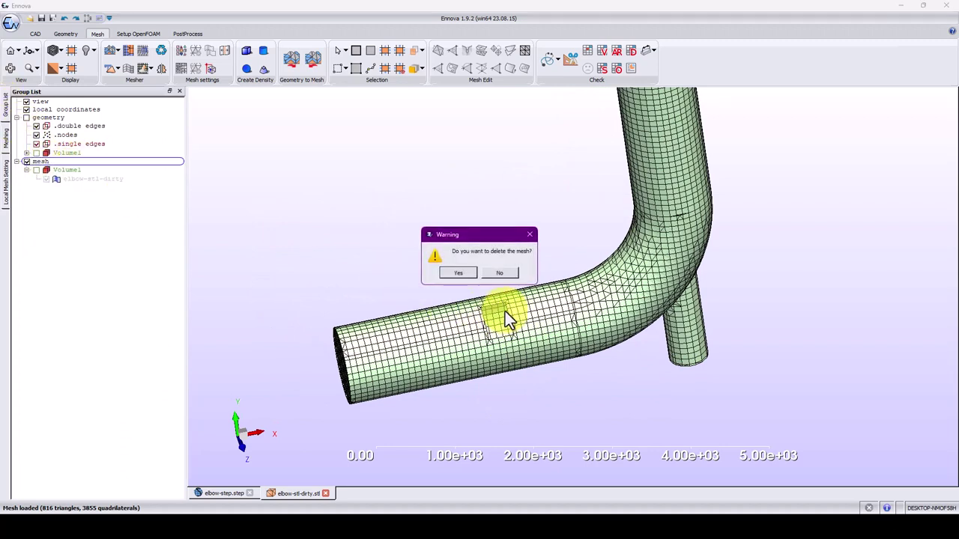
{"action": "left_click", "coordinate": [459, 272]}
Close the open end of the small branch pipe with a face created from its circular single edge.
{"action": "left_click_drag", "start_coordinate": [456, 315], "coordinate": [663, 397]}
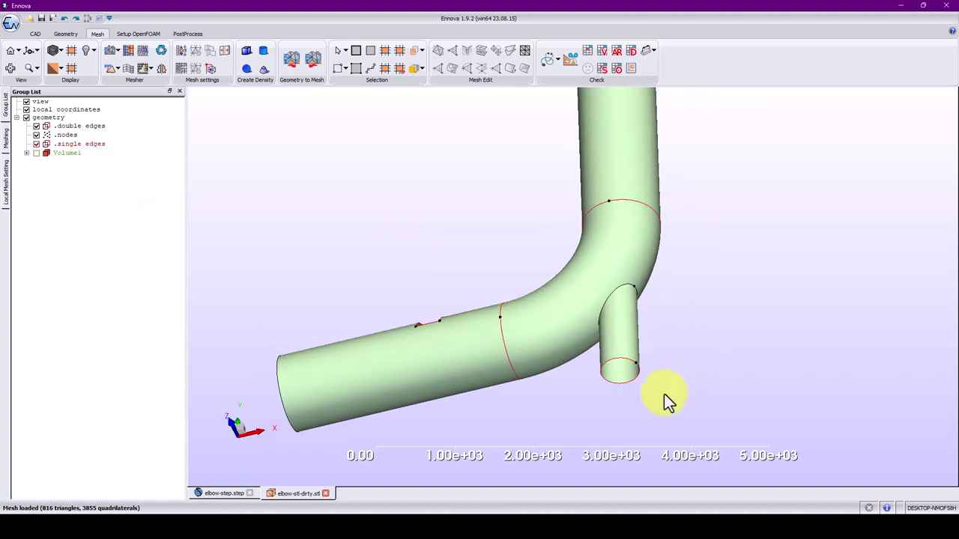
{"action": "scroll", "coordinate": [667, 389], "scroll_direction": "up", "scroll_amount": 3}
{"action": "middle_click_drag", "start_coordinate": [670, 383], "coordinate": [560, 248]}
{"action": "left_click_drag", "start_coordinate": [560, 247], "coordinate": [584, 312]}
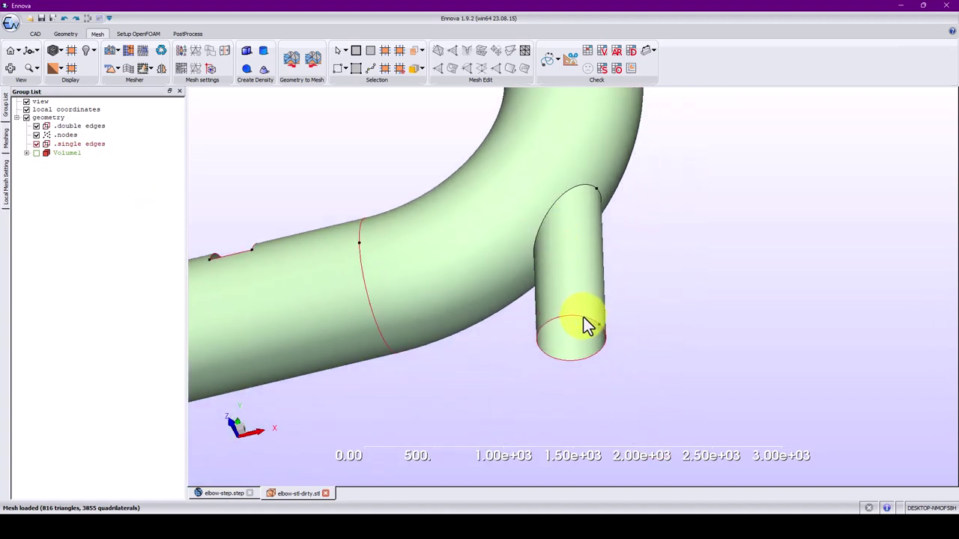
{"action": "left_click", "coordinate": [586, 326]}
{"action": "right_click", "coordinate": [586, 326]}
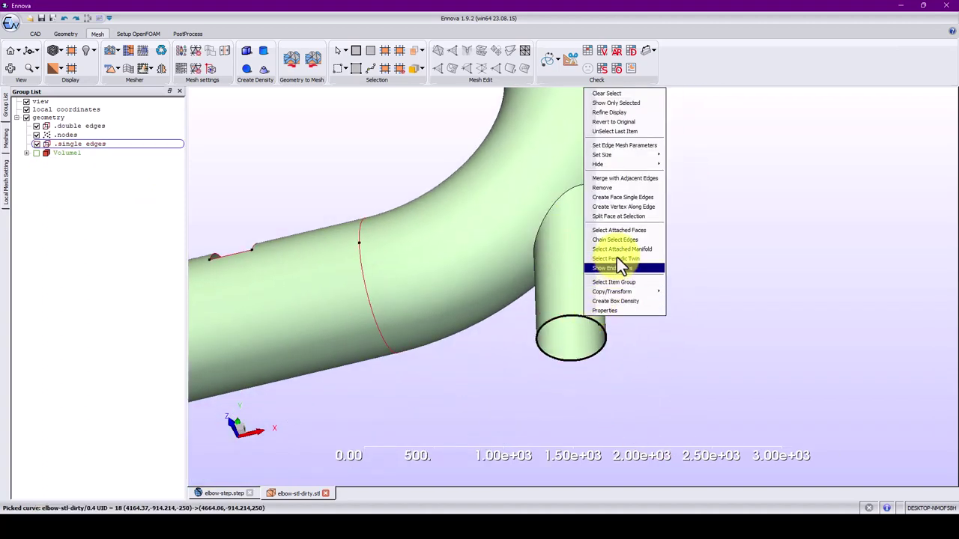
{"action": "left_click", "coordinate": [616, 197]}
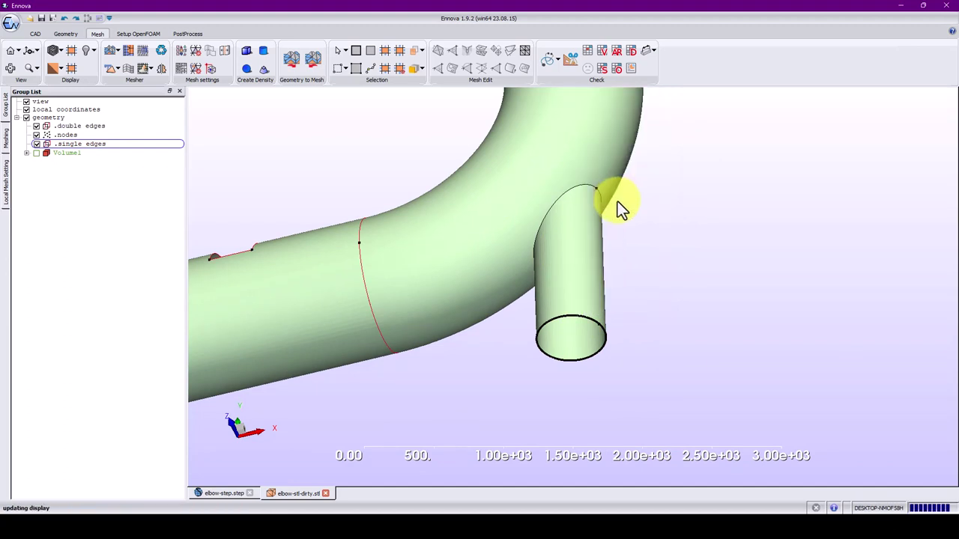
Fix the rectangular hole in the wall face of the horizontal pipe.
{"action": "middle_click_drag", "start_coordinate": [593, 235], "coordinate": [499, 317]}
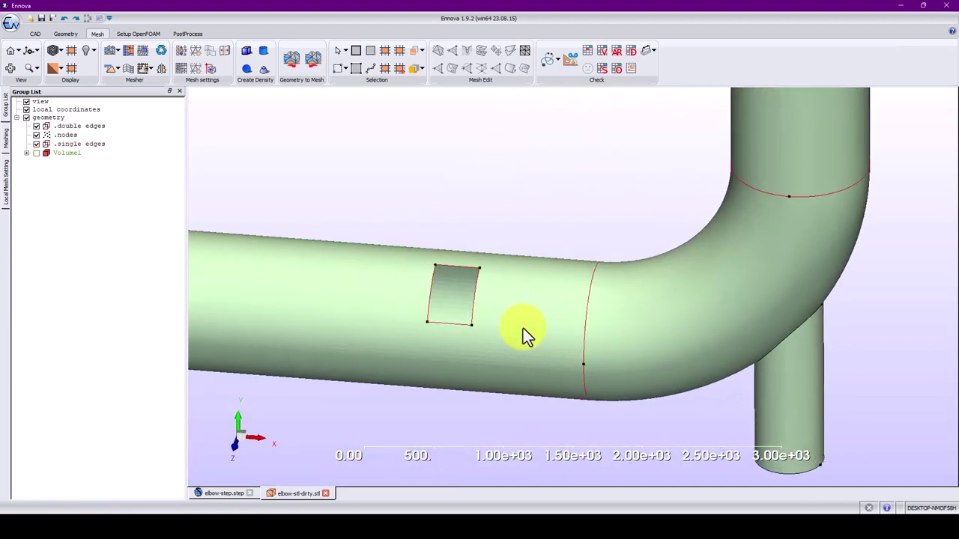
{"action": "left_click", "coordinate": [558, 344]}
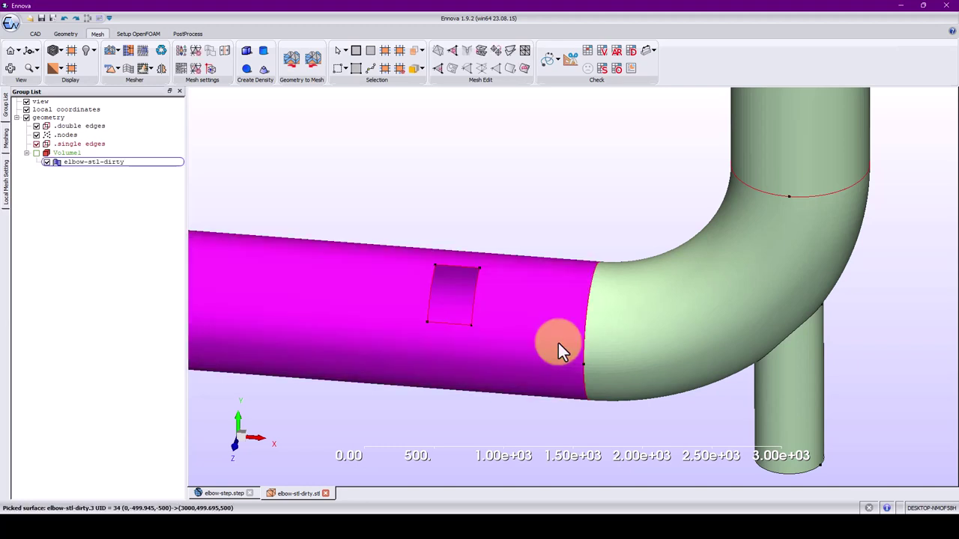
{"action": "right_click", "coordinate": [558, 344]}
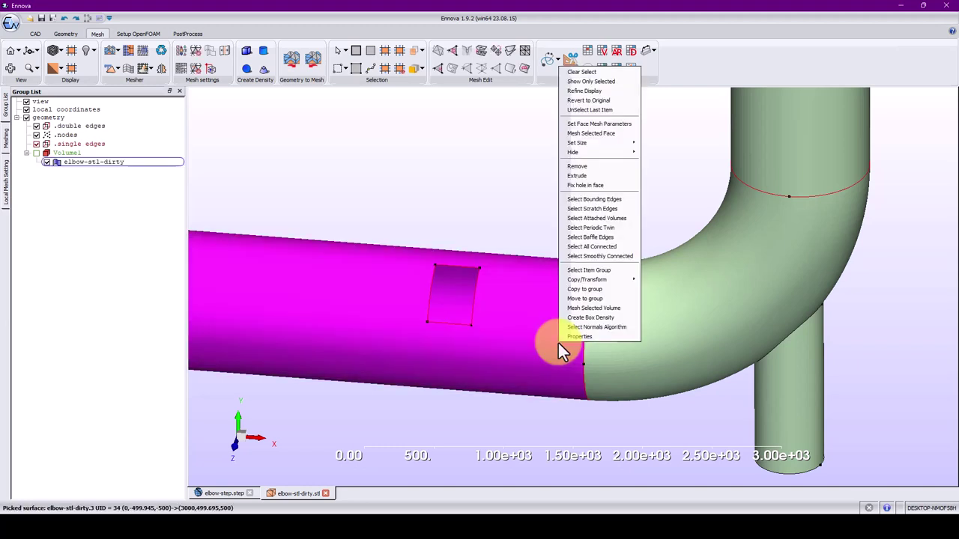
{"action": "left_click", "coordinate": [616, 199]}
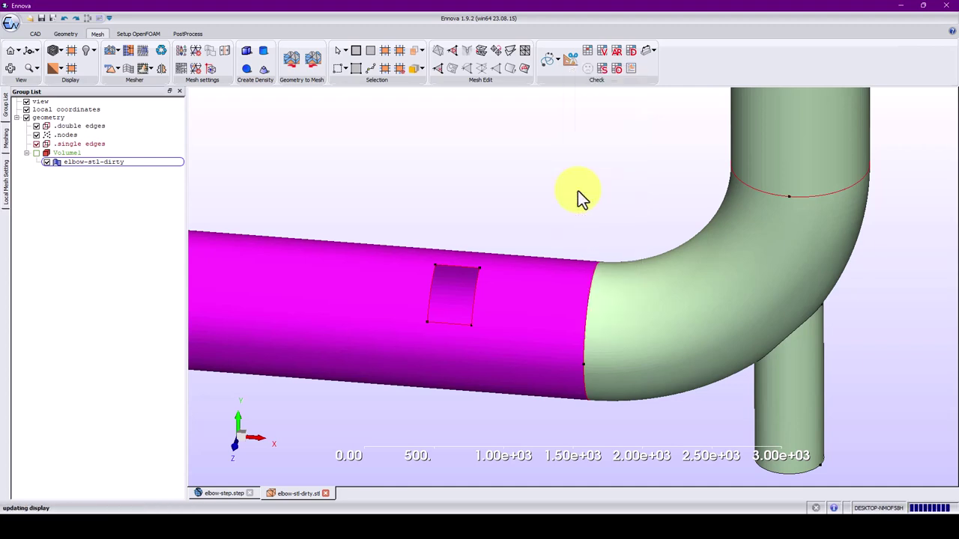
Join the horizontal pipe surface with the adjacent bend surface.
{"action": "left_click", "coordinate": [572, 334]}
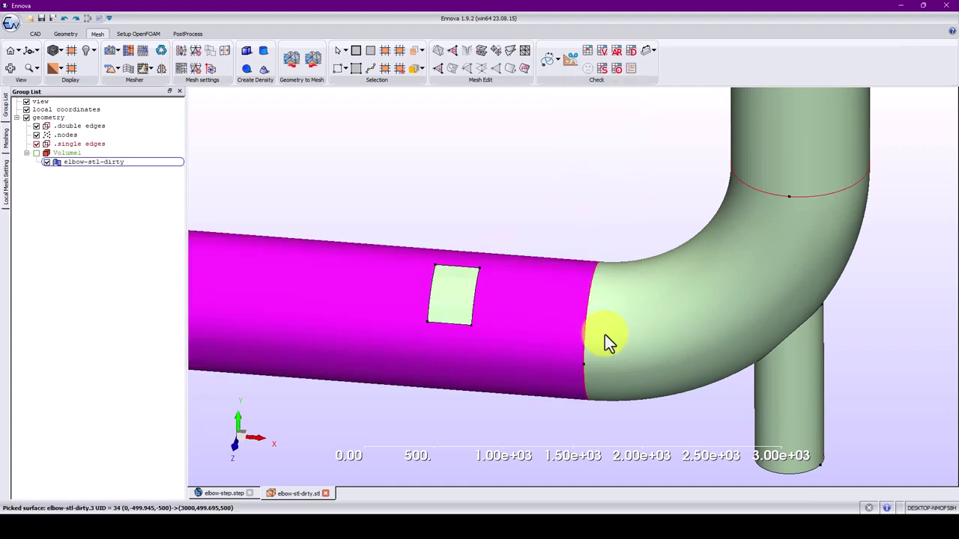
{"action": "left_click", "coordinate": [610, 332]}
{"action": "right_click", "coordinate": [610, 332]}
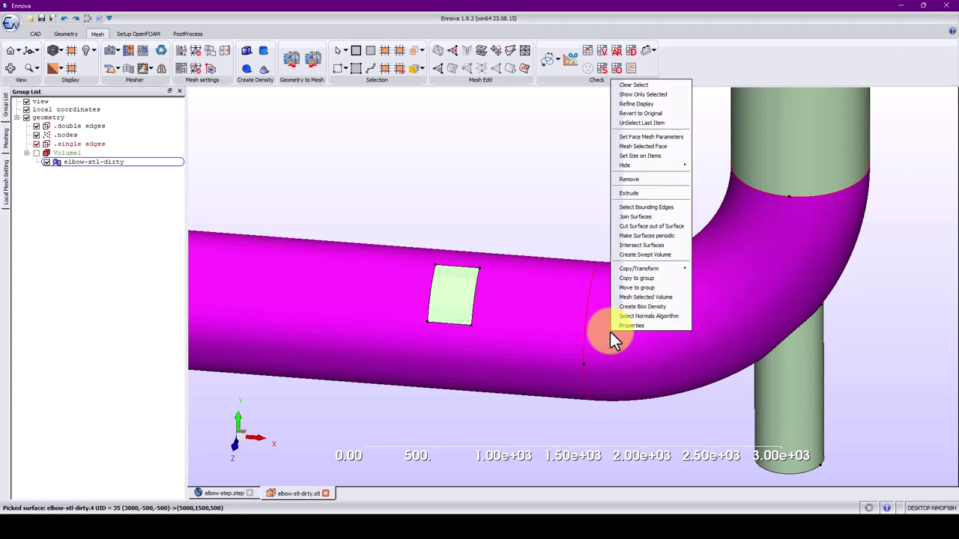
{"action": "left_click", "coordinate": [642, 216]}
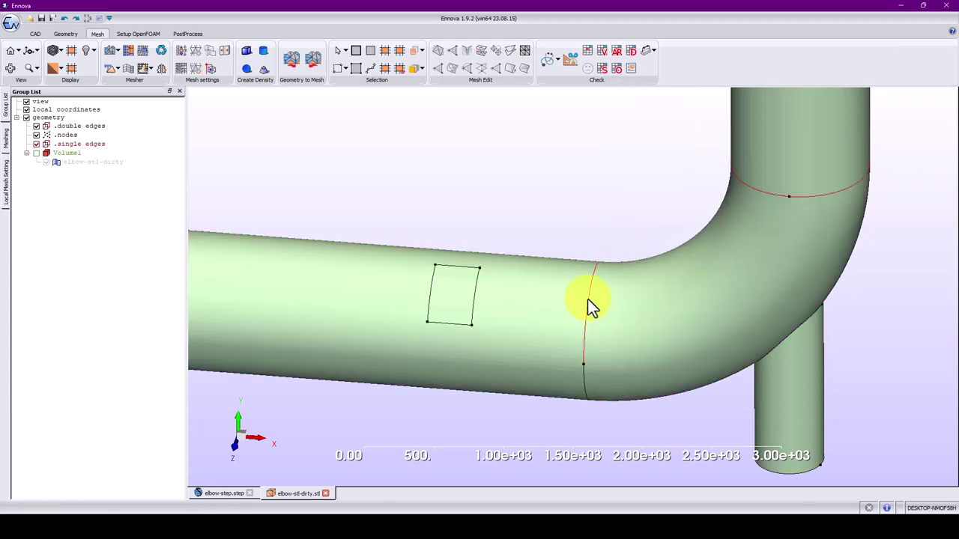
Try a second join of the bend surface and the horizontal pipe surface along their remaining single edge.
{"action": "middle_click_drag", "start_coordinate": [588, 336], "coordinate": [720, 429]}
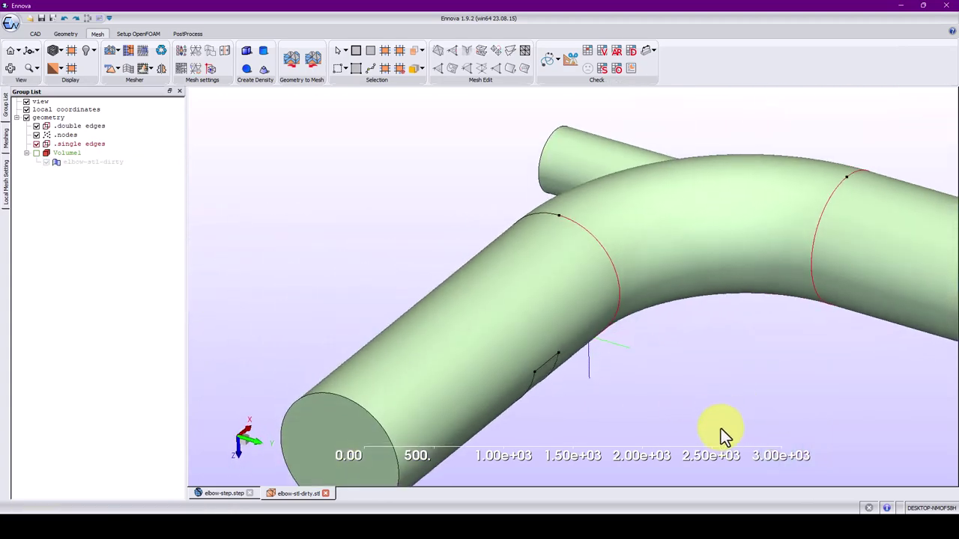
{"action": "left_click", "coordinate": [627, 234]}
{"action": "left_click", "coordinate": [569, 283]}
{"action": "right_click", "coordinate": [568, 284]}
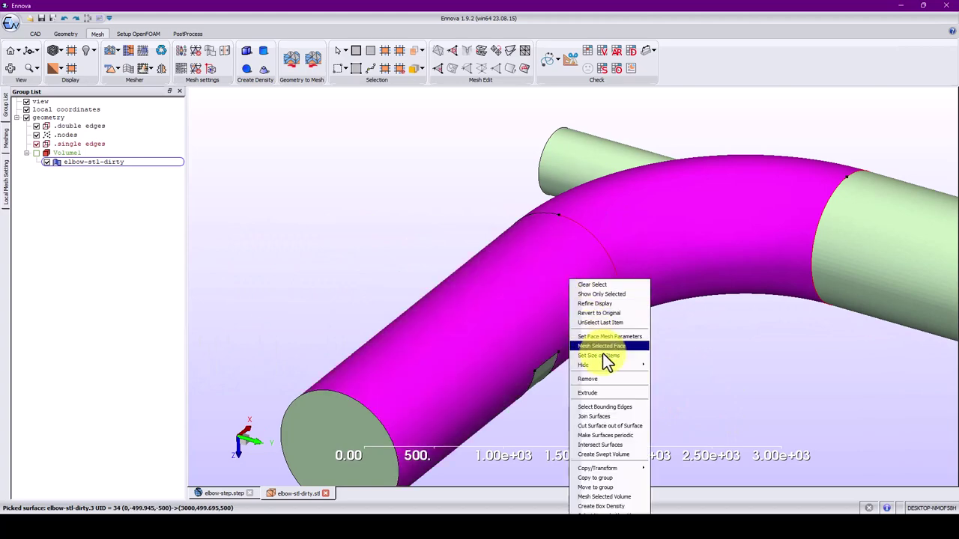
{"action": "left_click", "coordinate": [627, 415]}
Undo the last surface join between the bend and the horizontal pipe.
{"action": "middle_click_drag", "start_coordinate": [685, 275], "coordinate": [601, 242]}
{"action": "key", "text": "ctrl+z"}
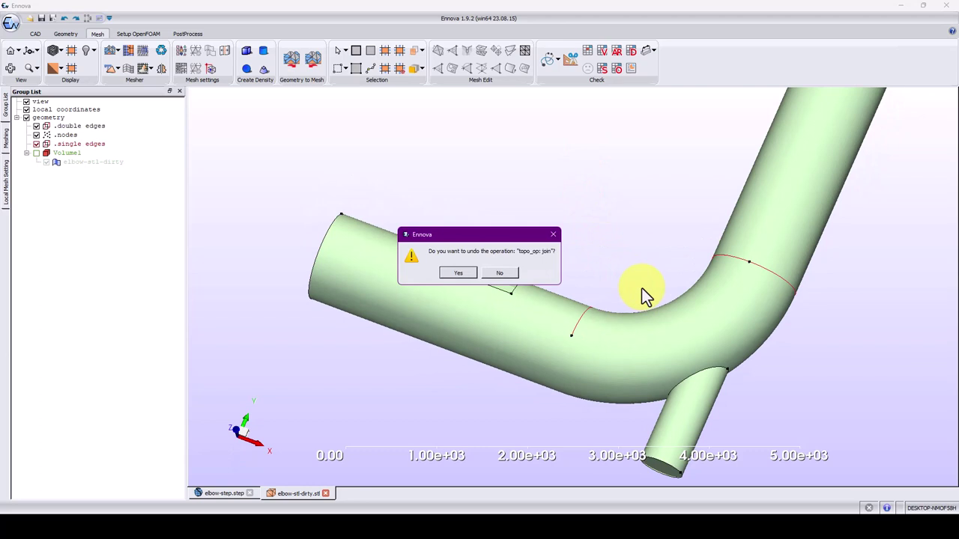
{"action": "left_click", "coordinate": [480, 272]}
{"action": "middle_click_drag", "start_coordinate": [635, 282], "coordinate": [714, 350]}
{"action": "middle_click_drag", "start_coordinate": [634, 374], "coordinate": [527, 295]}
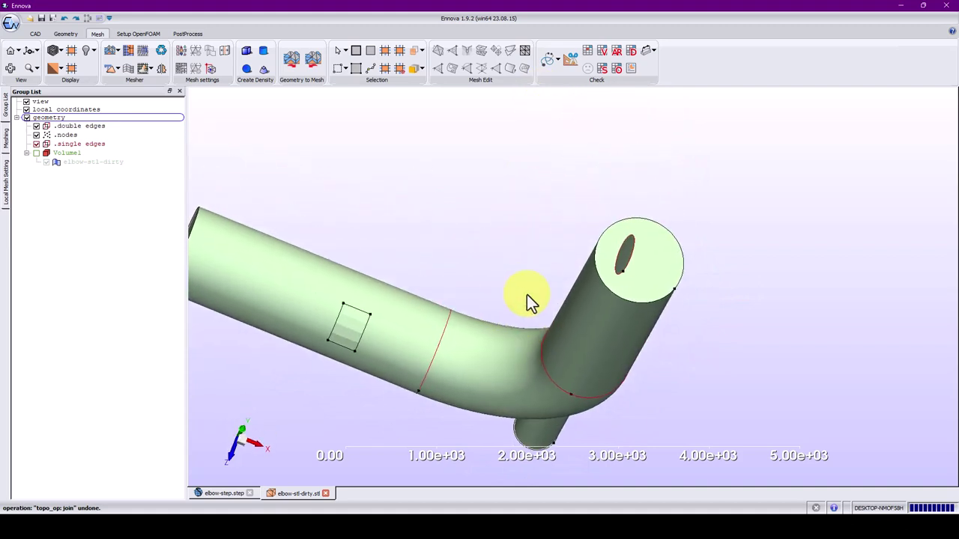
Generate the surface mesh of the repaired elbow and inspect the hole in the end cap.
{"action": "left_click", "coordinate": [144, 53]}
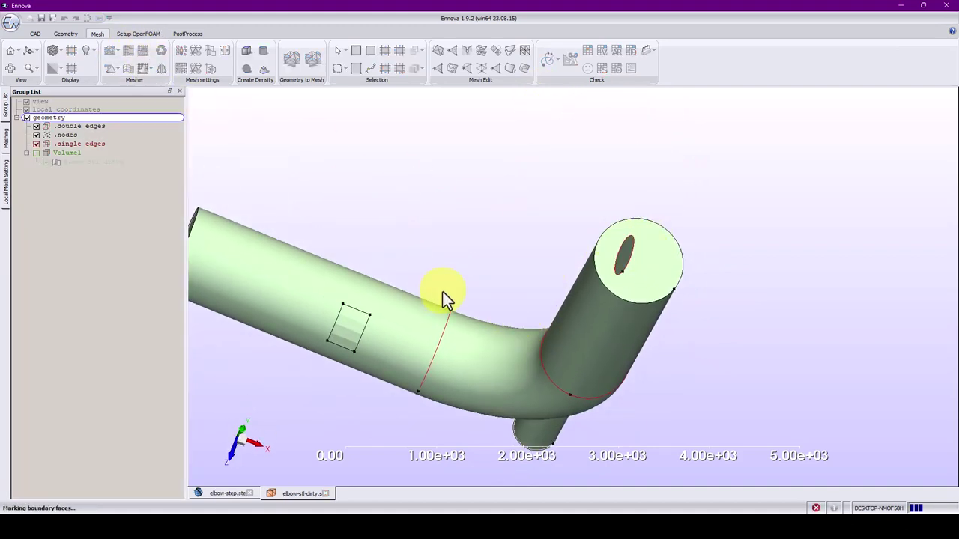
{"action": "left_click_drag", "start_coordinate": [444, 298], "coordinate": [432, 278]}
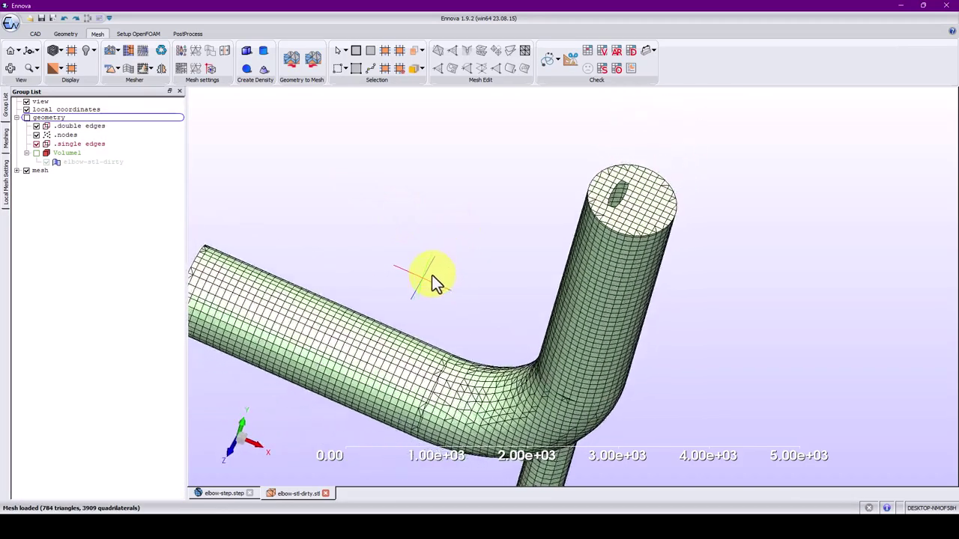
{"action": "scroll", "coordinate": [638, 231], "scroll_direction": "up", "scroll_amount": 3}
{"action": "left_click_drag", "start_coordinate": [604, 250], "coordinate": [542, 237]}
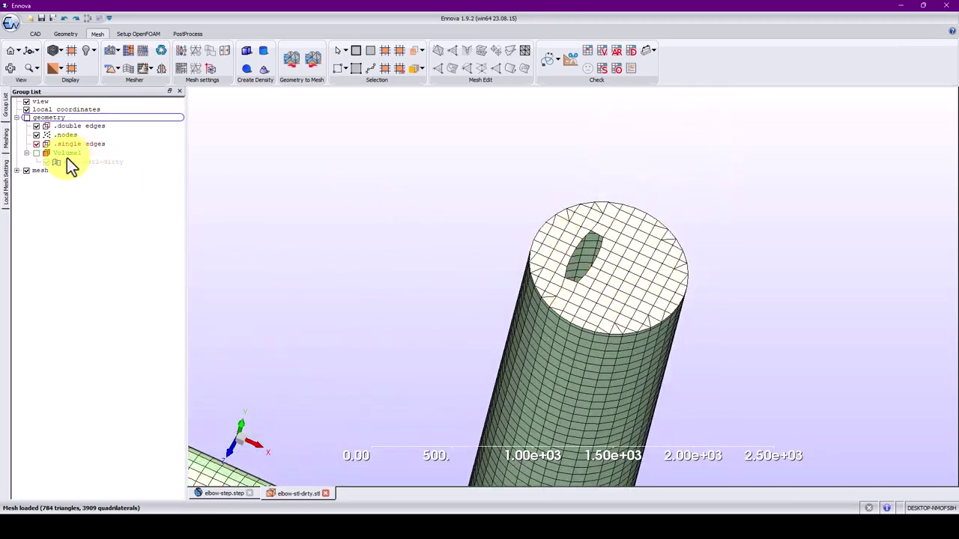
Set the maximum size to 500 and the minimum size to 200, and remesh the elbow surface, clearing the existing mesh.
{"action": "left_click", "coordinate": [142, 51]}
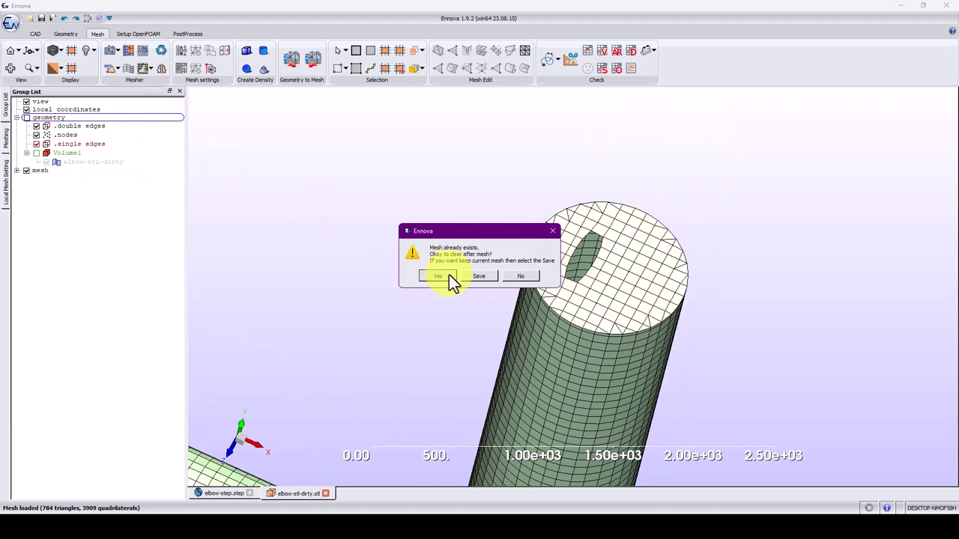
{"action": "left_click", "coordinate": [487, 277]}
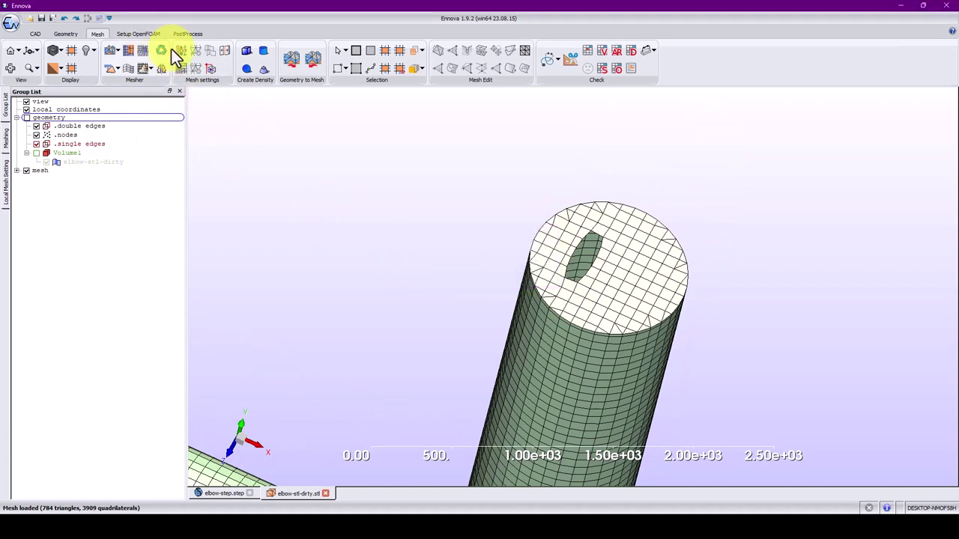
{"action": "double_click", "coordinate": [111, 122]}
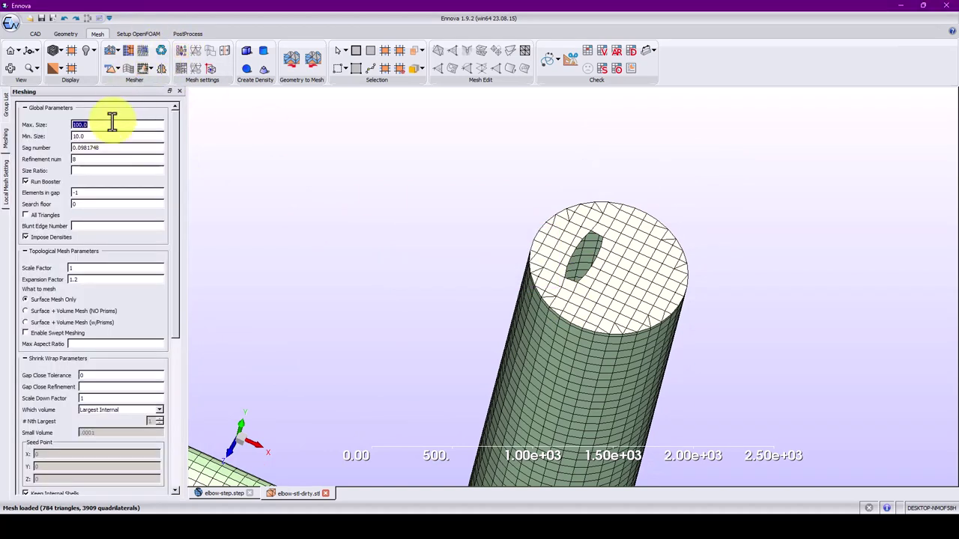
{"action": "type", "text": "500"}
{"action": "double_click", "coordinate": [122, 135]}
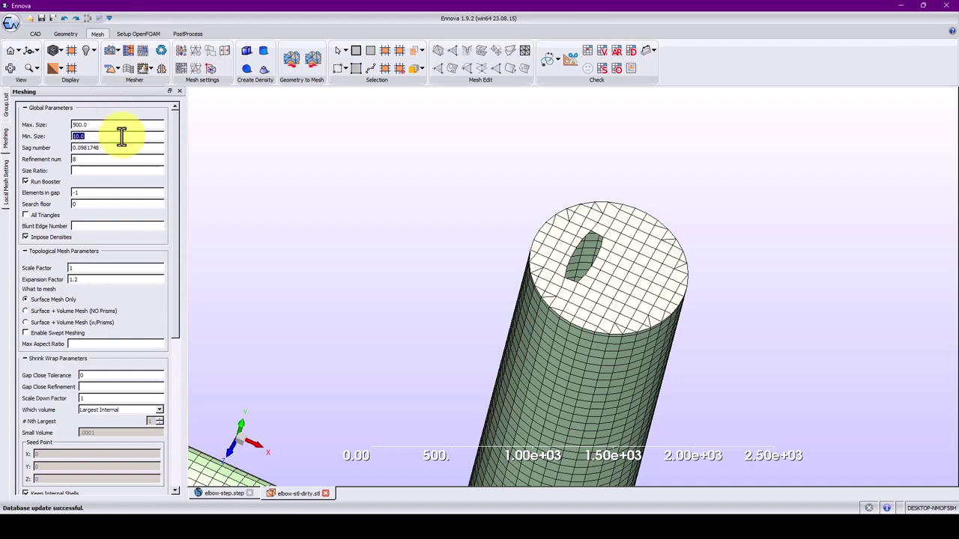
{"action": "type", "text": "200.0"}
{"action": "left_click", "coordinate": [143, 52]}
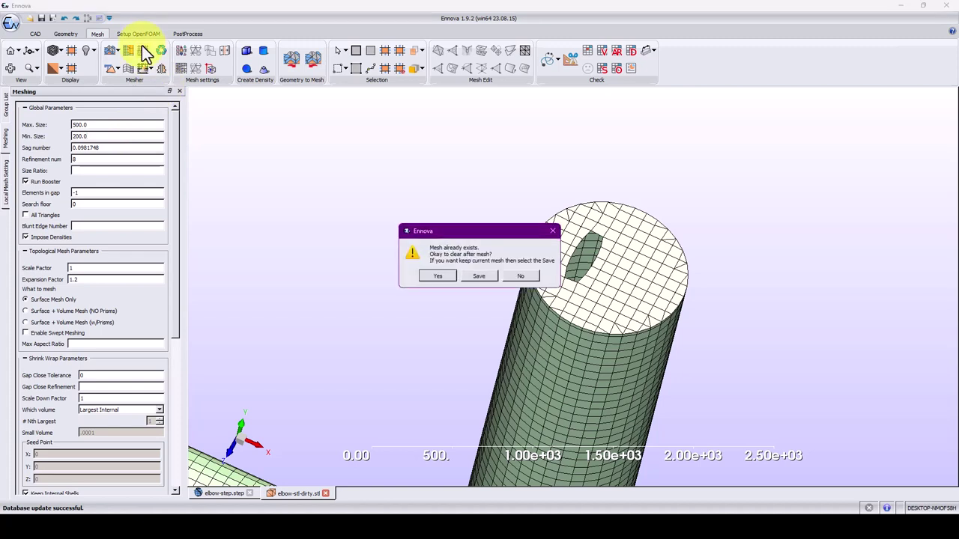
{"action": "left_click", "coordinate": [450, 279]}
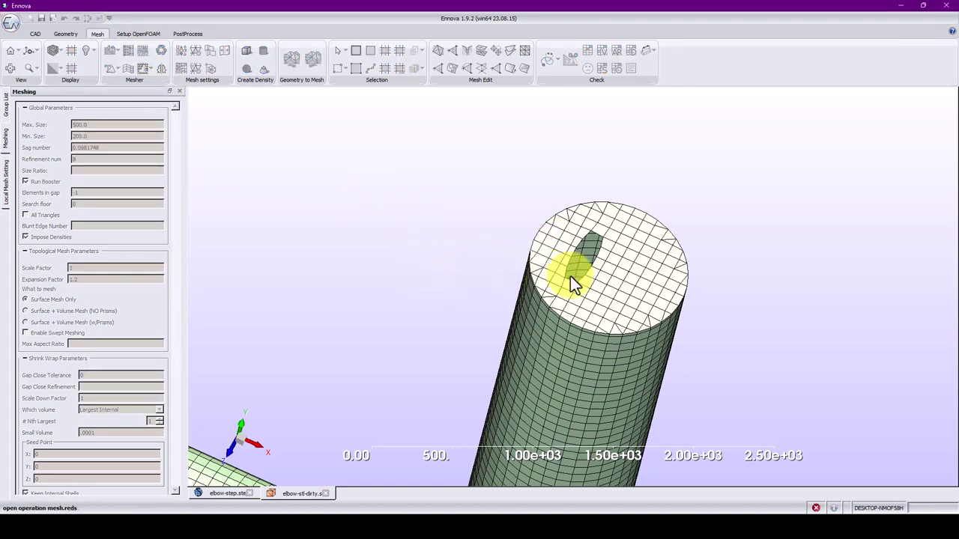
Examine the remeshed elbow at the end cap, the bend and the small branch pipe junction.
{"action": "scroll", "coordinate": [580, 289], "scroll_direction": "up", "scroll_amount": 3}
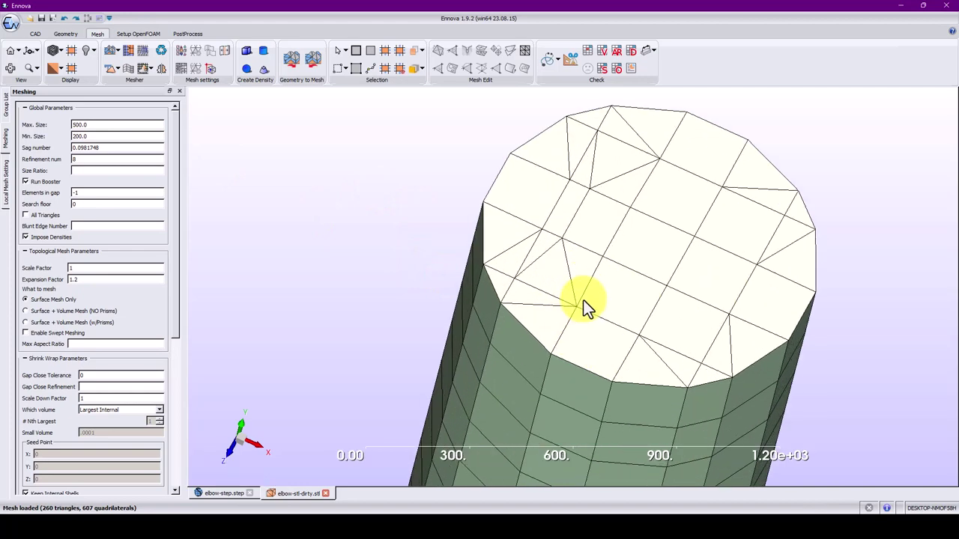
{"action": "scroll", "coordinate": [583, 303], "scroll_direction": "down", "scroll_amount": 5}
{"action": "left_click_drag", "start_coordinate": [535, 285], "coordinate": [589, 160]}
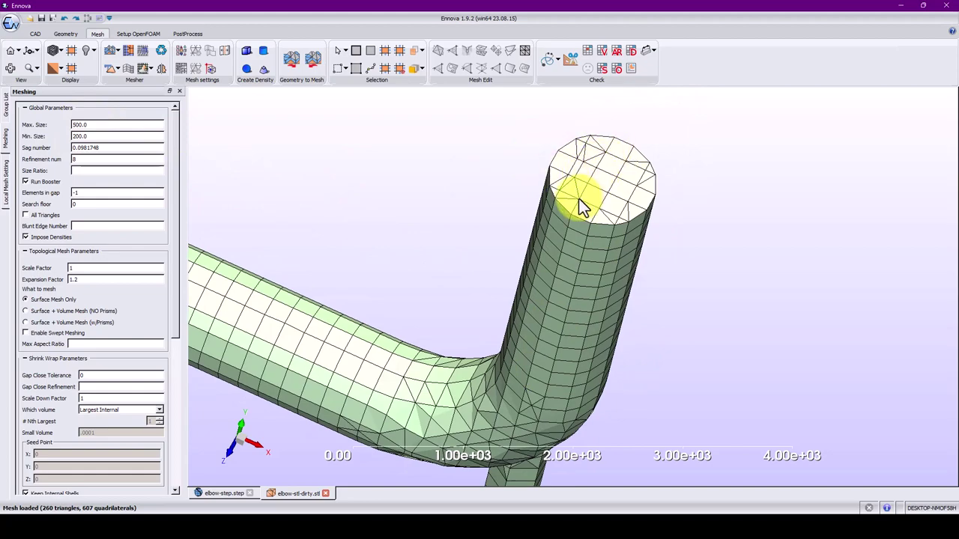
{"action": "left_click_drag", "start_coordinate": [578, 198], "coordinate": [562, 298]}
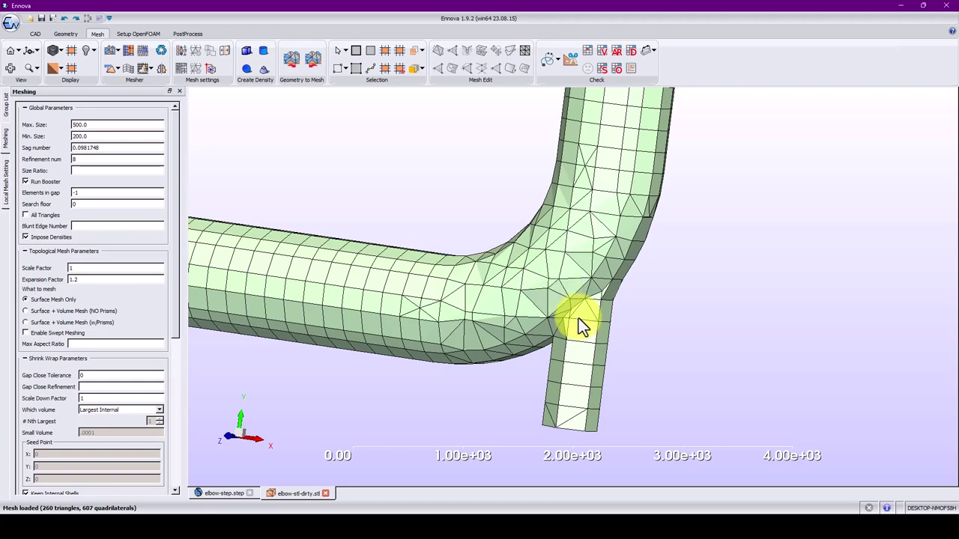
{"action": "scroll", "coordinate": [581, 322], "scroll_direction": "up", "scroll_amount": 2}
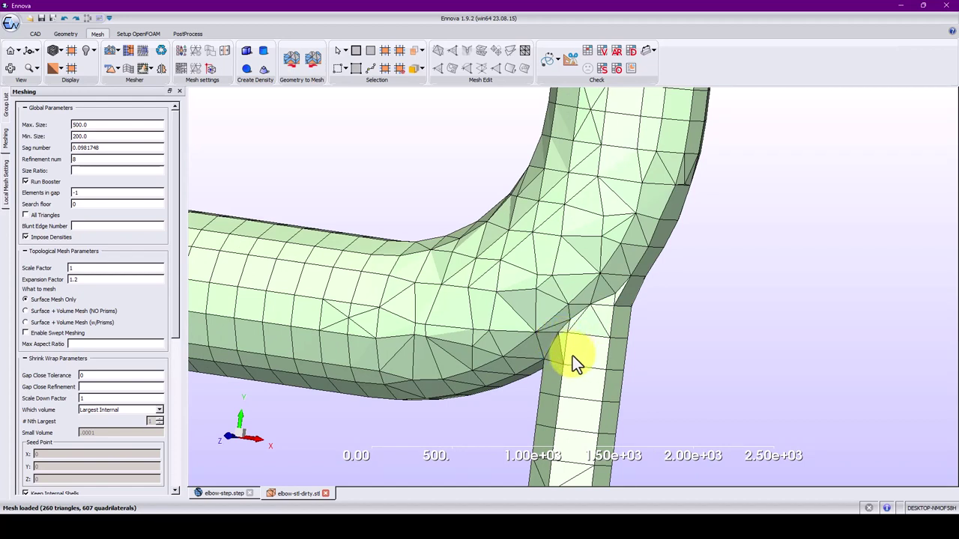
{"action": "double_click", "coordinate": [99, 124]}
{"action": "key", "text": "Tab"}
{"action": "scroll", "coordinate": [54, 353], "scroll_direction": "down", "scroll_amount": 1}
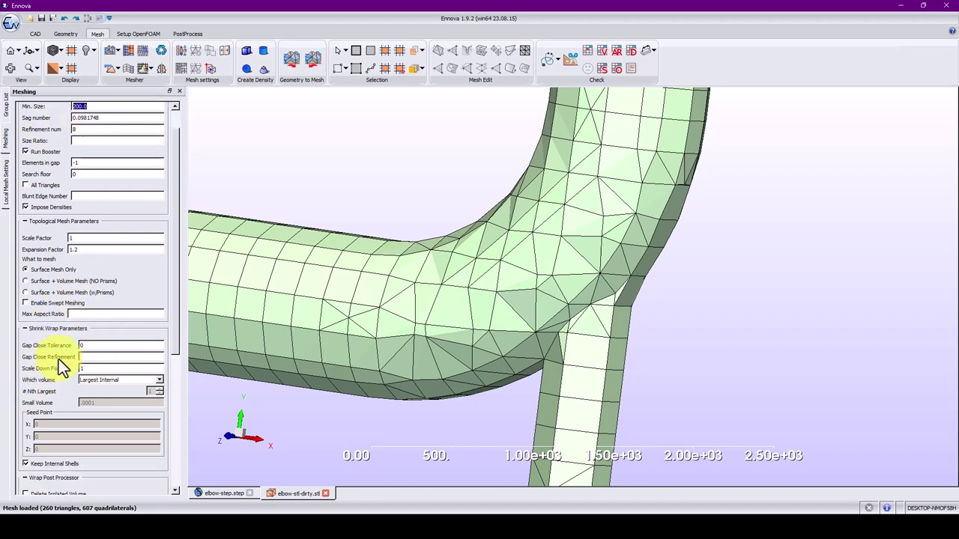
{"action": "scroll", "coordinate": [62, 356], "scroll_direction": "up", "scroll_amount": 1}
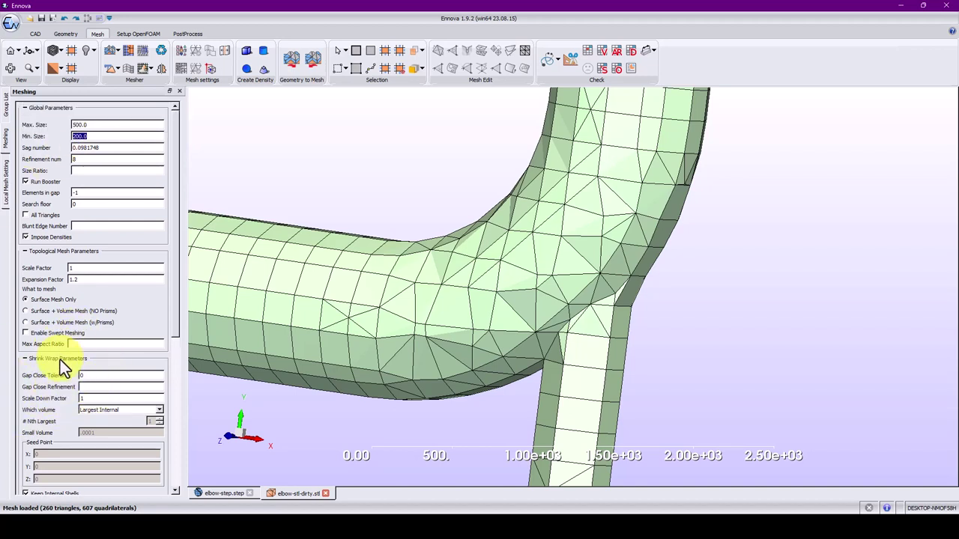
Set the maximum size to 200 and remesh the elbow surface, clearing the existing mesh.
{"action": "left_click", "coordinate": [102, 125]}
{"action": "double_click", "coordinate": [101, 125]}
{"action": "type", "text": "2"}
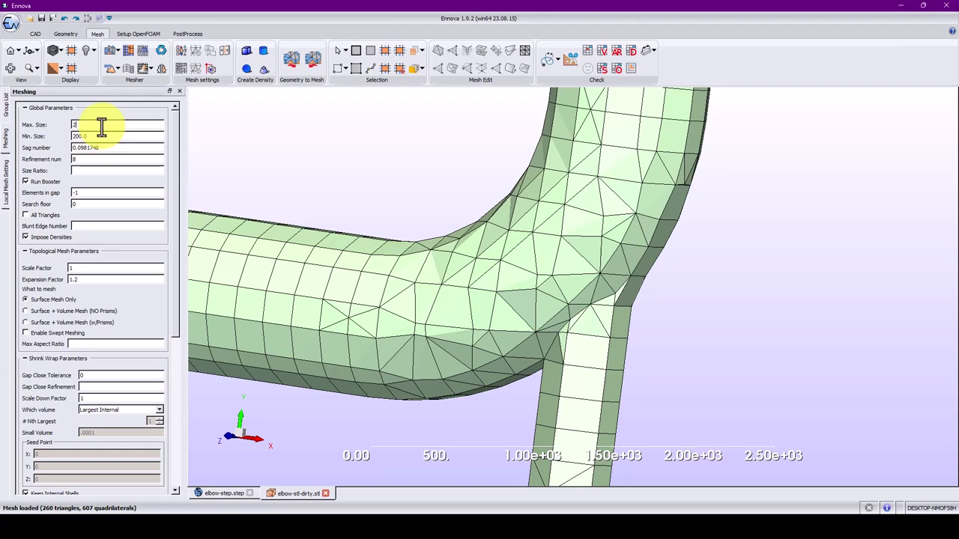
{"action": "type", "text": "00"}
{"action": "left_click", "coordinate": [149, 51]}
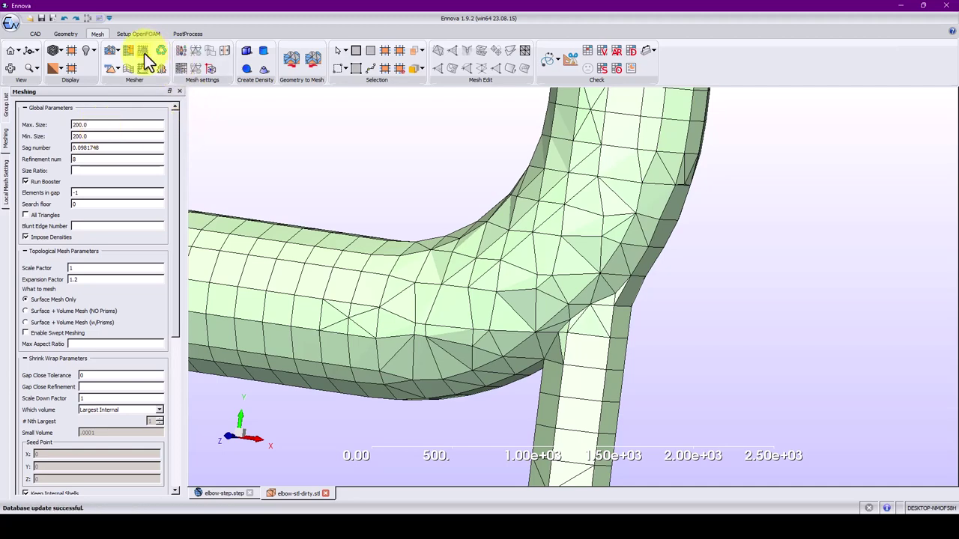
{"action": "left_click", "coordinate": [438, 277]}
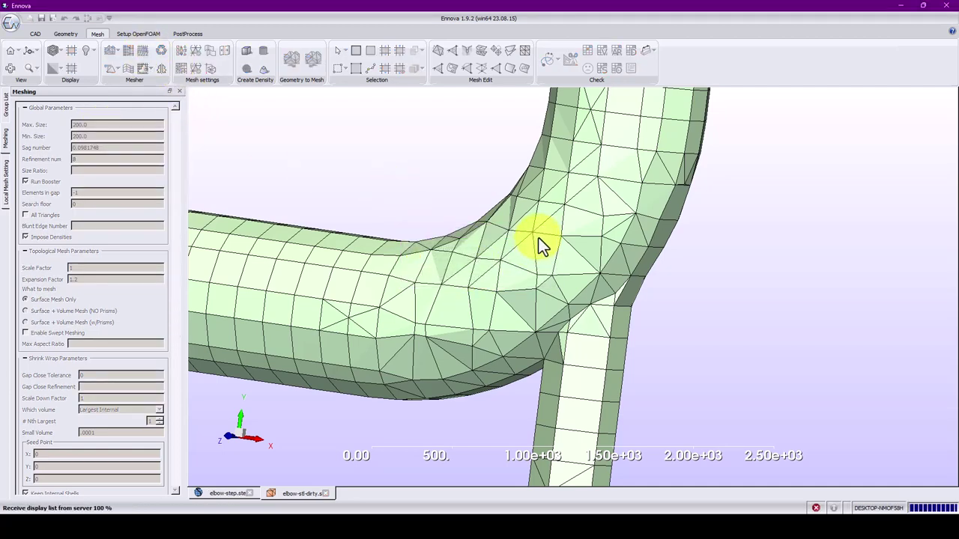
{"action": "middle_click_drag", "start_coordinate": [527, 290], "coordinate": [471, 177]}
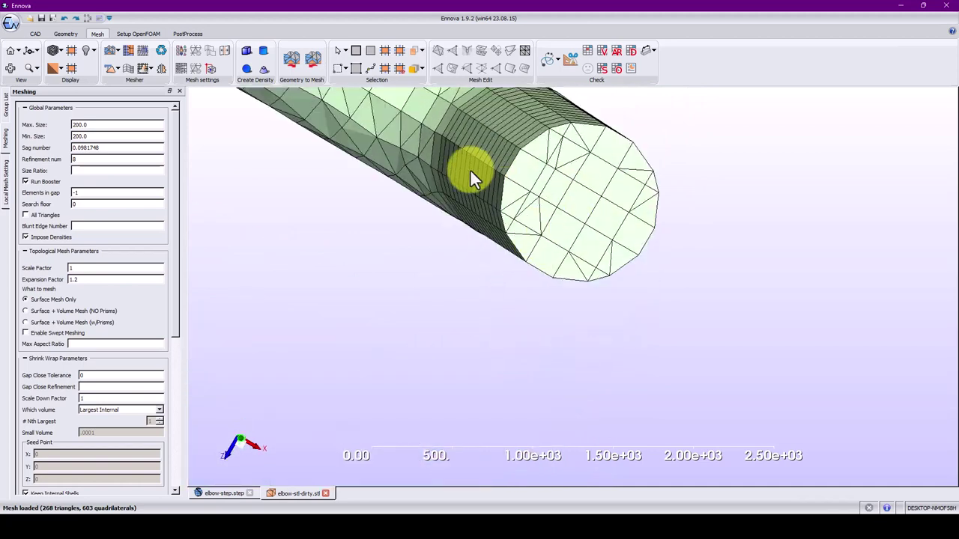
Set the maximum and minimum sizes to 100, remesh the elbow over the existing mesh, and inspect the end caps and branch pipe.
{"action": "double_click", "coordinate": [101, 125]}
{"action": "type", "text": "100"}
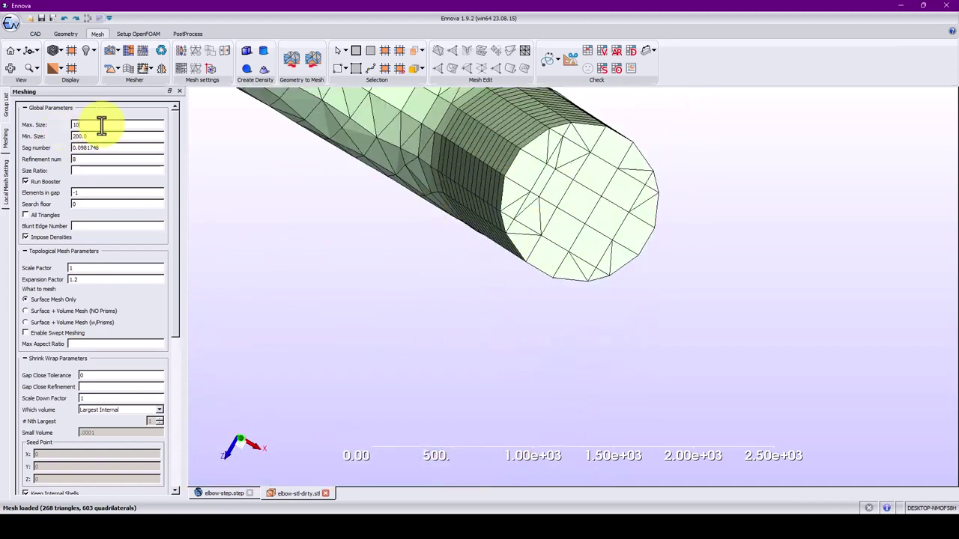
{"action": "key", "text": "Return"}
{"action": "double_click", "coordinate": [80, 137]}
{"action": "type", "text": "10"}
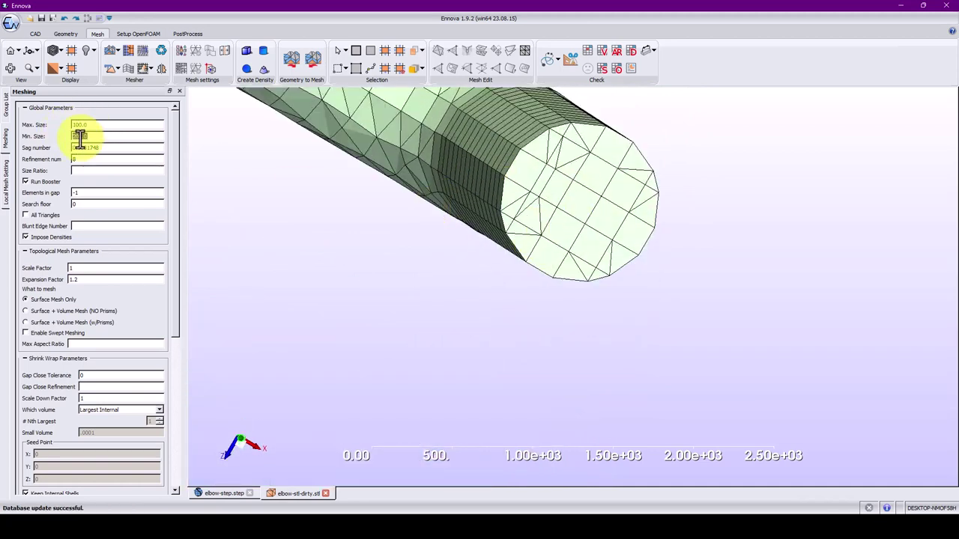
{"action": "type", "text": "0"}
{"action": "key", "text": "Return"}
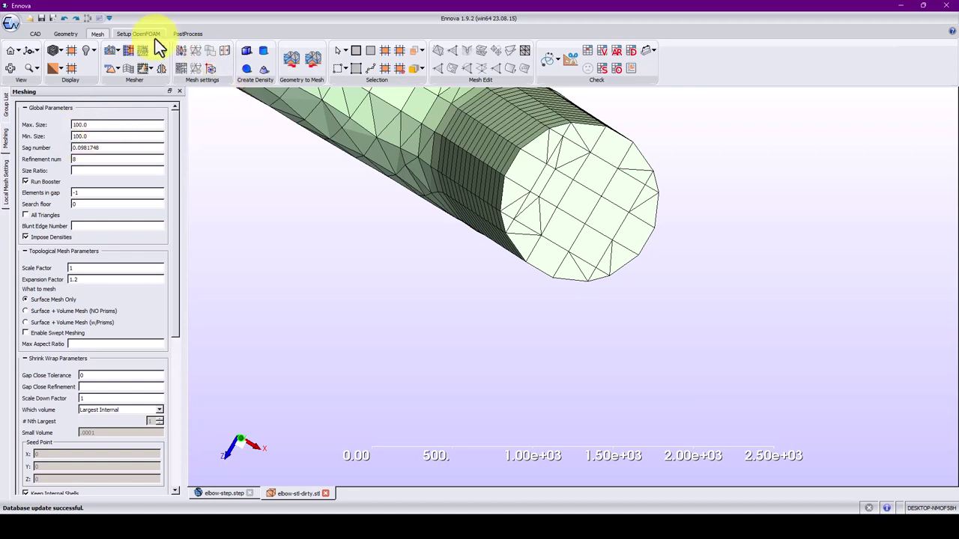
{"action": "left_click", "coordinate": [143, 69]}
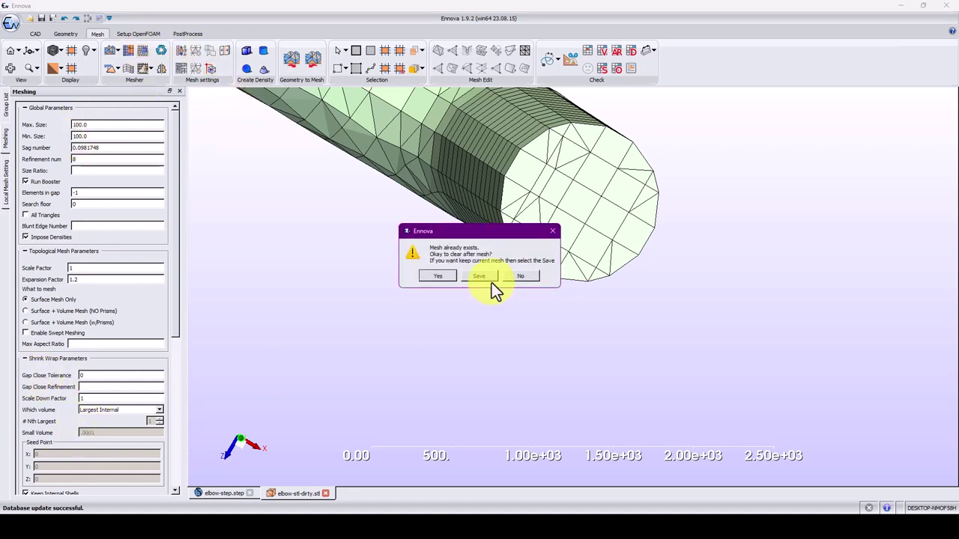
{"action": "left_click", "coordinate": [442, 276]}
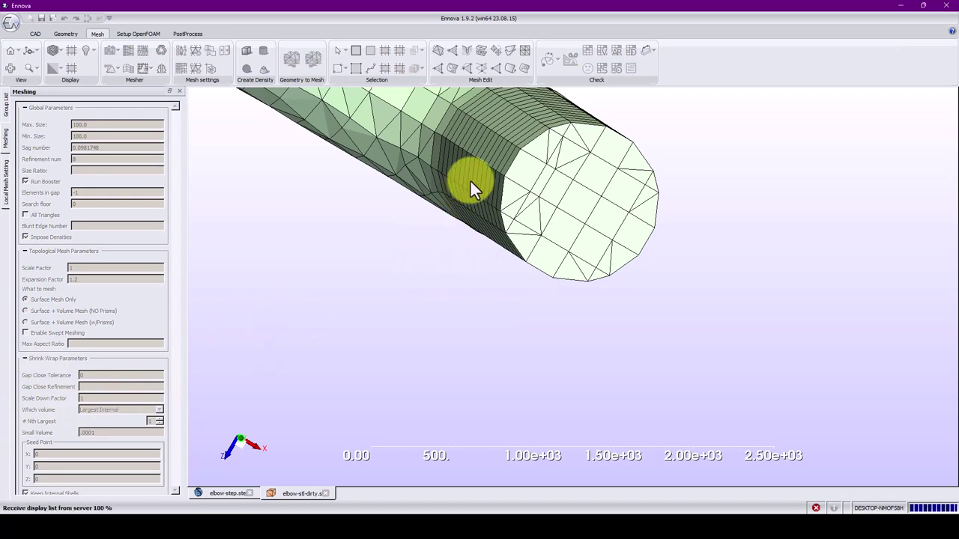
{"action": "left_click_drag", "start_coordinate": [319, 263], "coordinate": [498, 266]}
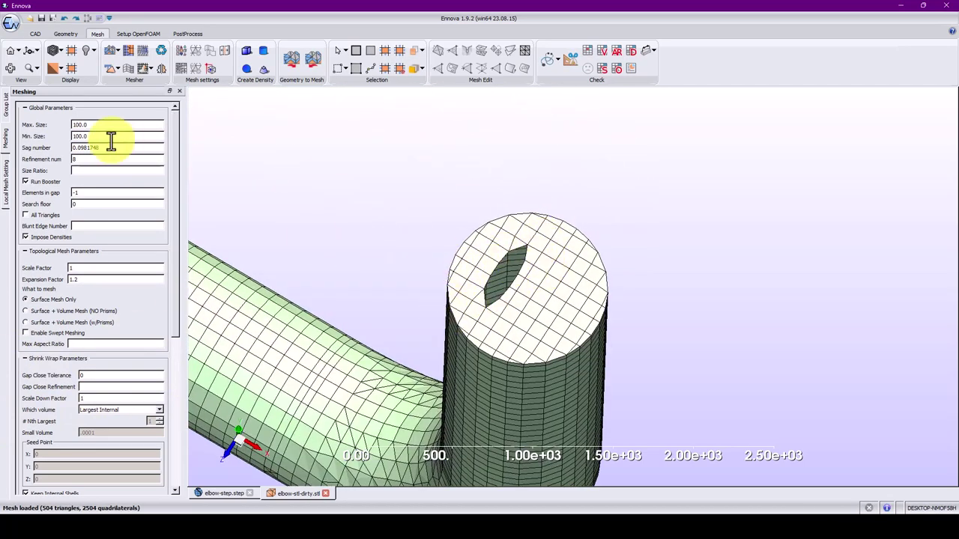
{"action": "left_click_drag", "start_coordinate": [385, 336], "coordinate": [517, 330]}
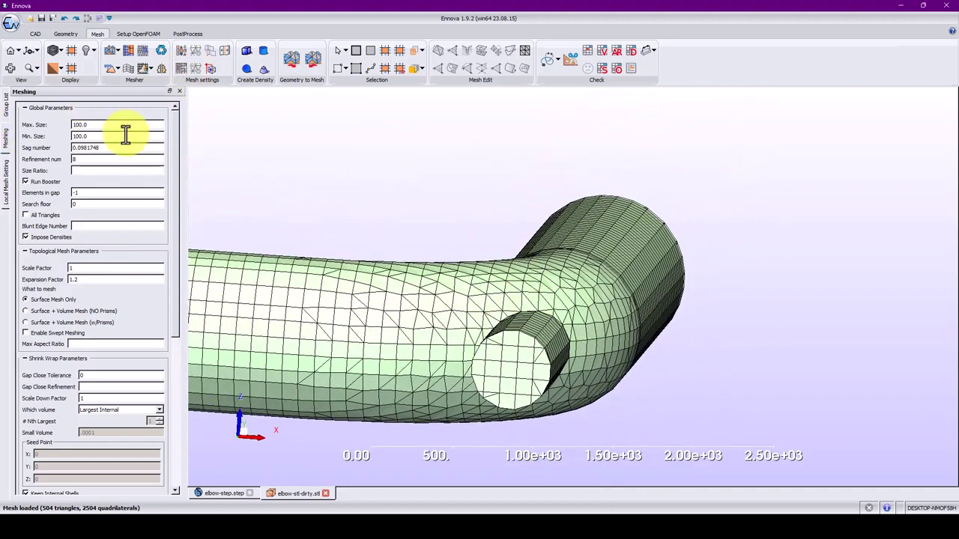
Set the maximum size to 150, remesh the elbow surface over the existing mesh, and view the end cap.
{"action": "double_click", "coordinate": [88, 124]}
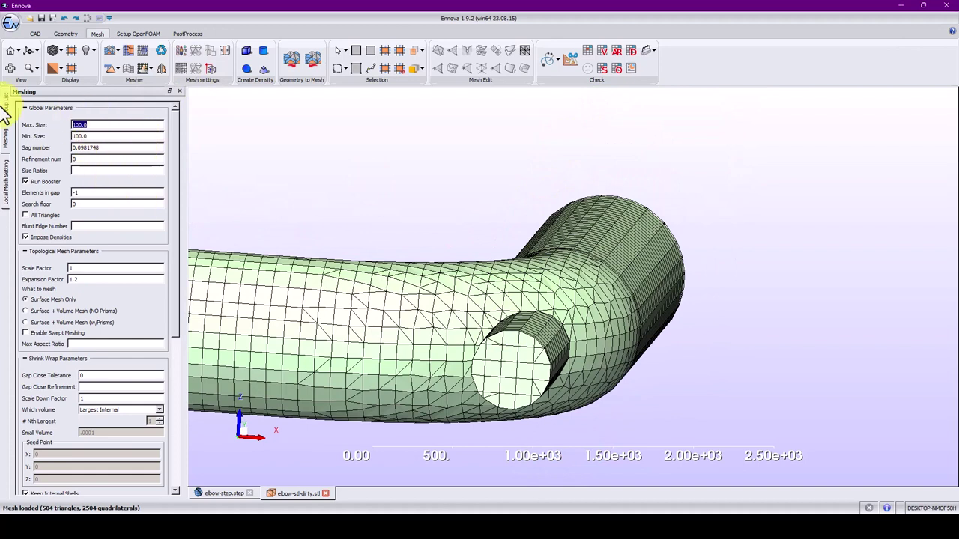
{"action": "type", "text": "150.0"}
{"action": "key", "text": "Return"}
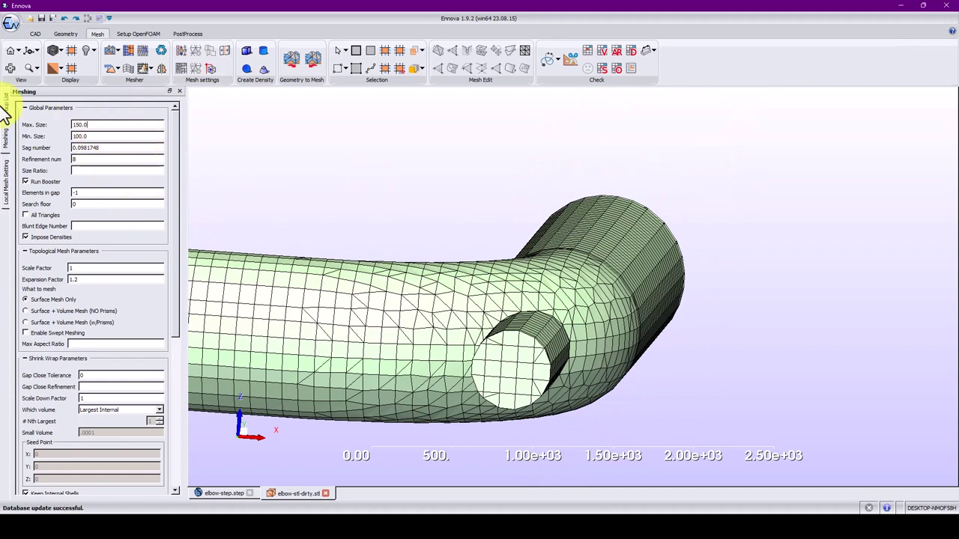
{"action": "left_click", "coordinate": [143, 53]}
{"action": "left_click", "coordinate": [442, 277]}
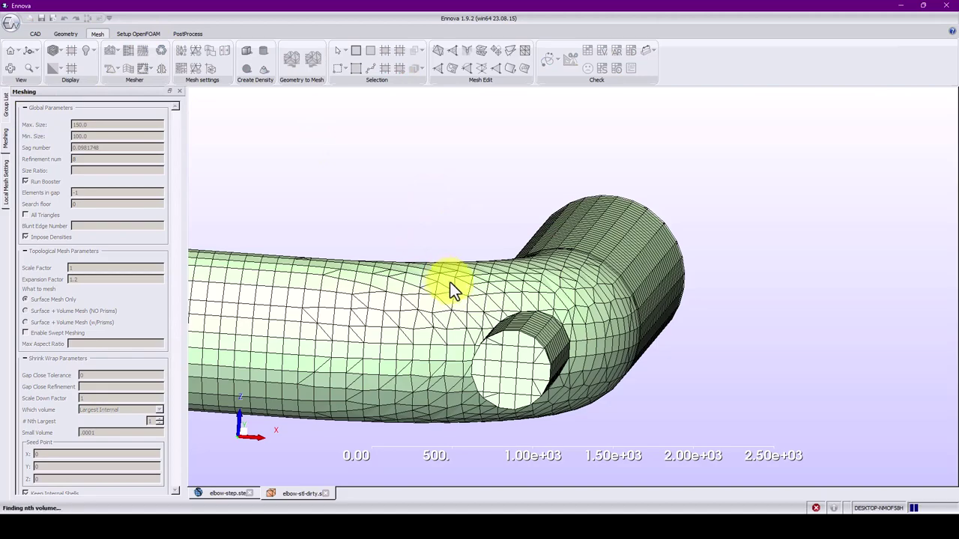
{"action": "left_click_drag", "start_coordinate": [495, 395], "coordinate": [541, 253]}
Set the minimum size to 150 and remesh the elbow surface, clearing the existing mesh.
{"action": "double_click", "coordinate": [107, 136]}
{"action": "type", "text": "150"}
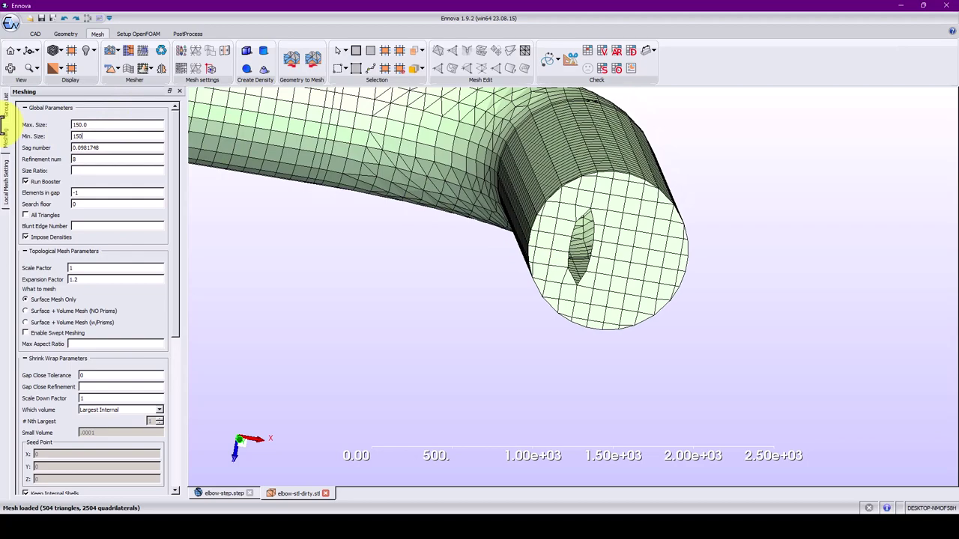
{"action": "key", "text": "Return"}
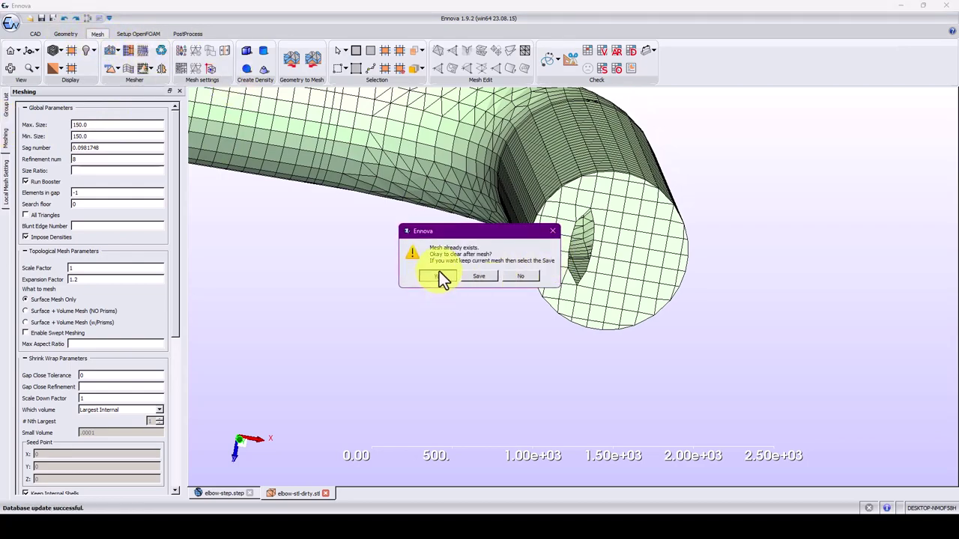
{"action": "left_click", "coordinate": [440, 275]}
{"action": "left_click_drag", "start_coordinate": [499, 287], "coordinate": [536, 206]}
Remesh the elbow surface into triangles and inspect the bend, branch pipe and end caps from several sides.
{"action": "left_click", "coordinate": [159, 54]}
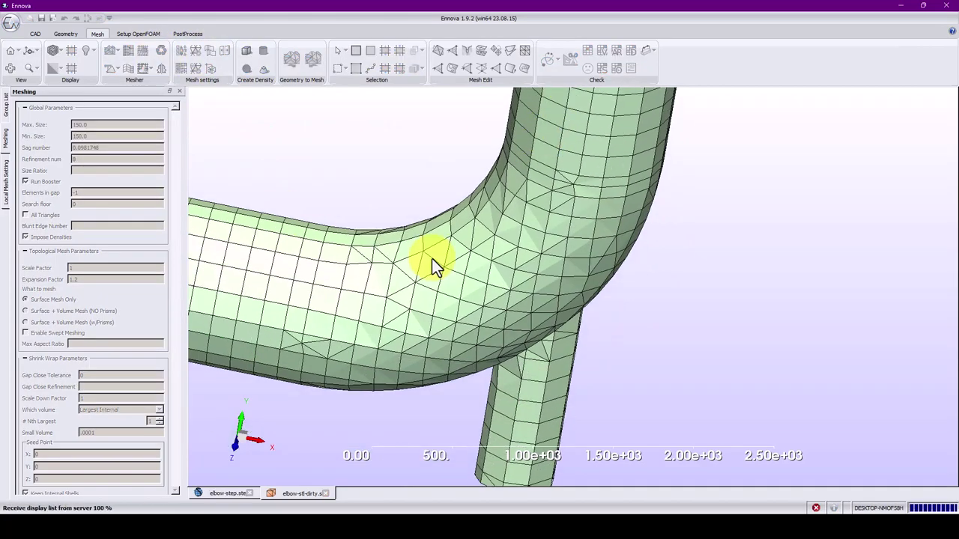
{"action": "left_click_drag", "start_coordinate": [511, 243], "coordinate": [474, 204]}
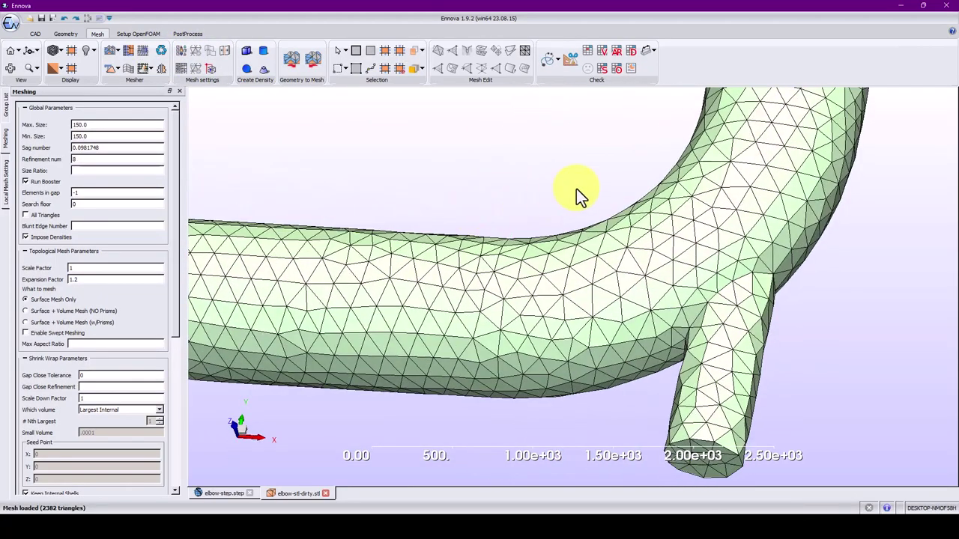
{"action": "left_click_drag", "start_coordinate": [576, 189], "coordinate": [304, 241]}
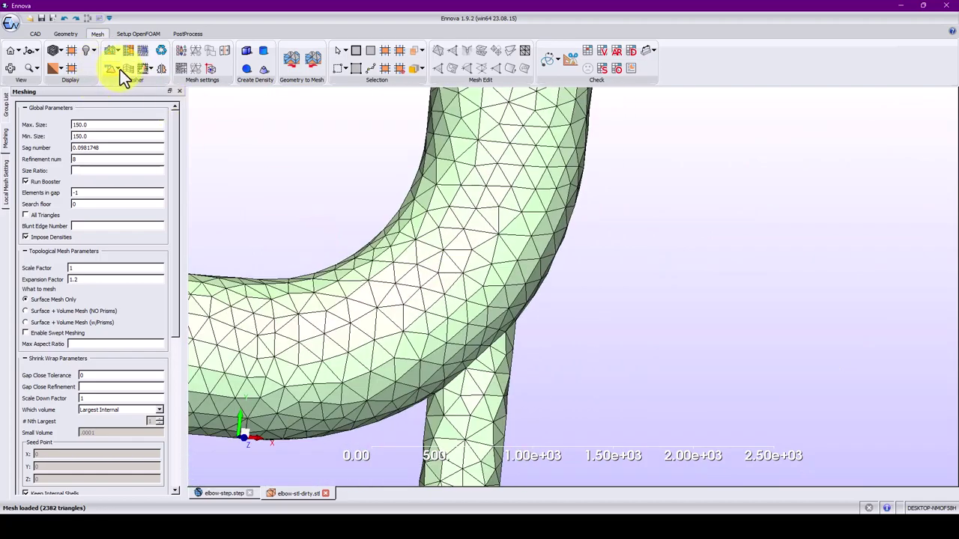
{"action": "scroll", "coordinate": [482, 201], "scroll_direction": "up", "scroll_amount": 3}
{"action": "scroll", "coordinate": [482, 267], "scroll_direction": "down", "scroll_amount": 8}
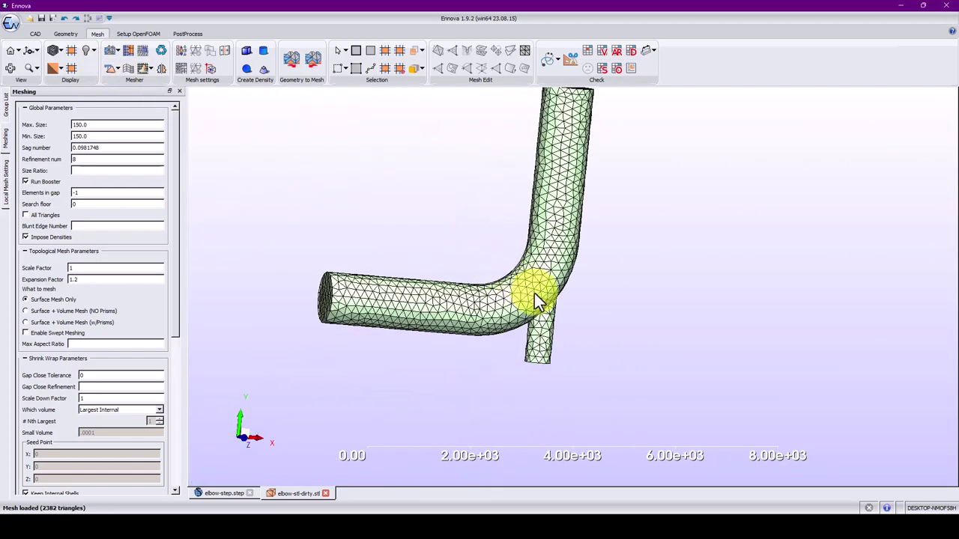
{"action": "left_click_drag", "start_coordinate": [535, 295], "coordinate": [655, 288]}
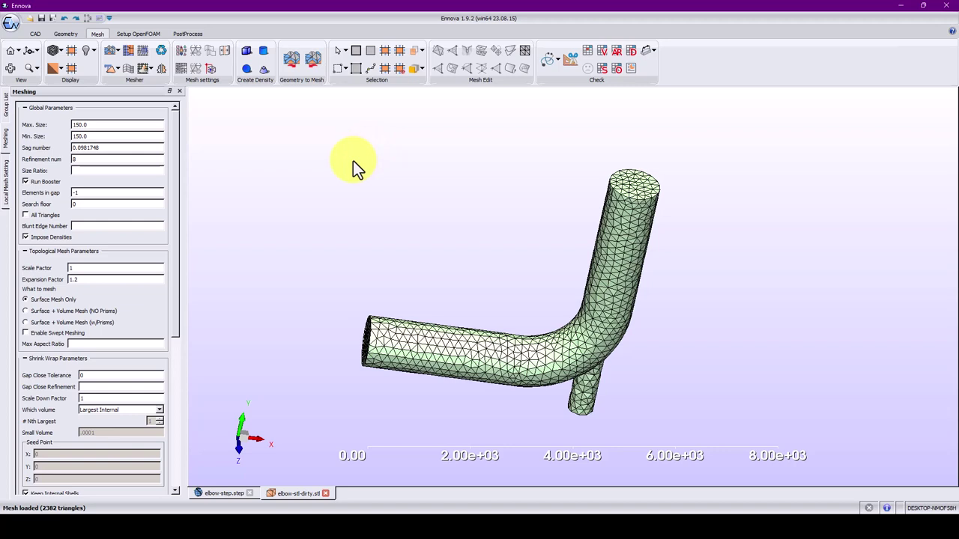
{"action": "scroll", "coordinate": [335, 194], "scroll_direction": "down", "scroll_amount": 1}
{"action": "middle_click_drag", "start_coordinate": [347, 213], "coordinate": [617, 206]}
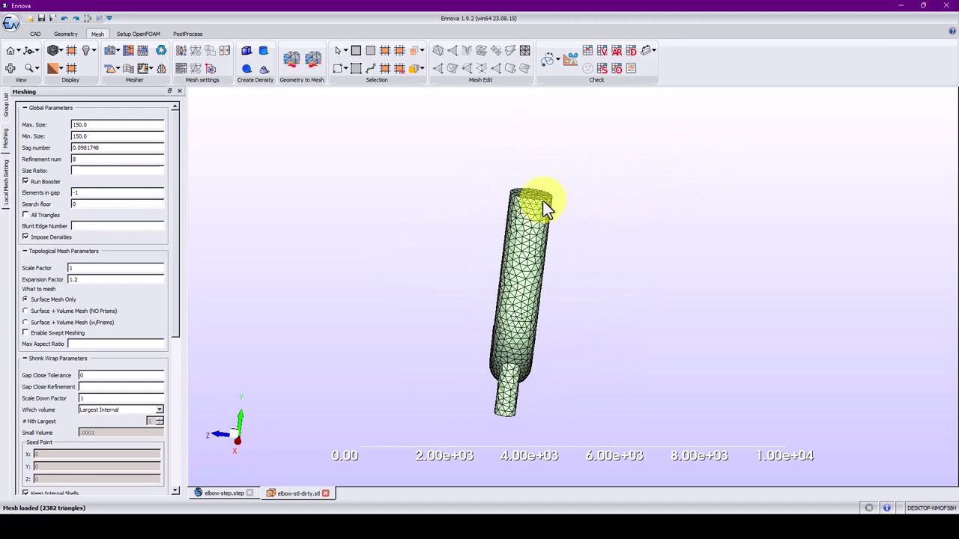